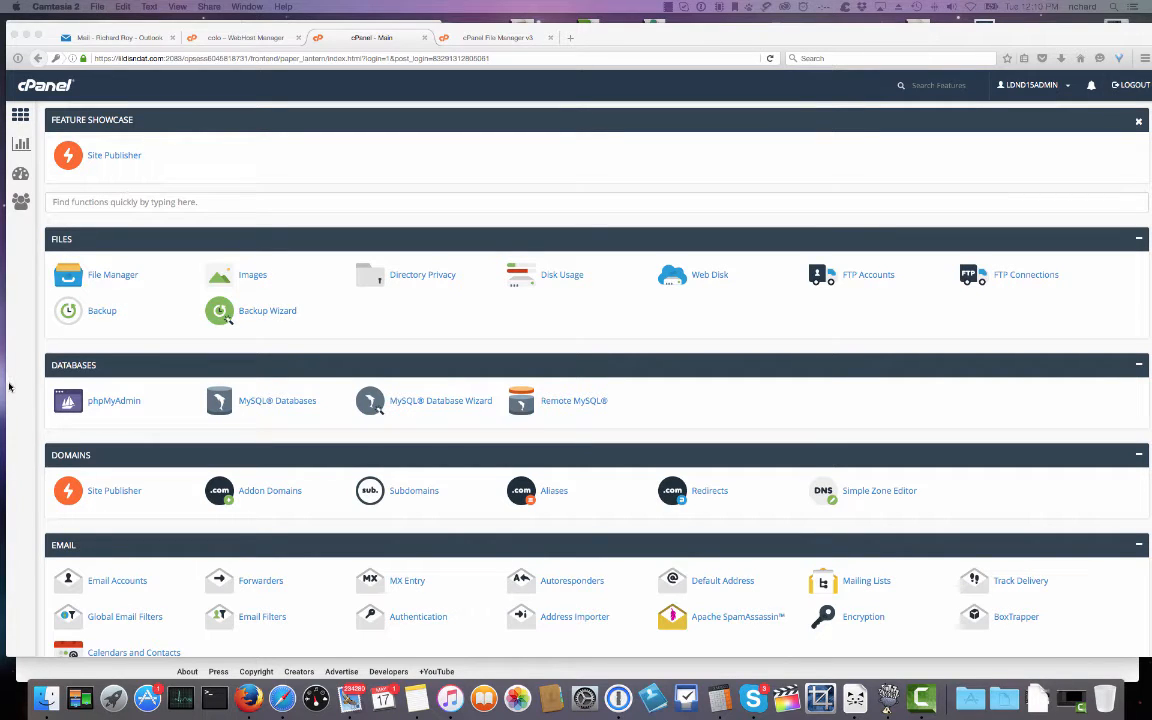
Step: Bring the cPanel File Manager v3 tab to the front, showing the home directory
click(500, 37)
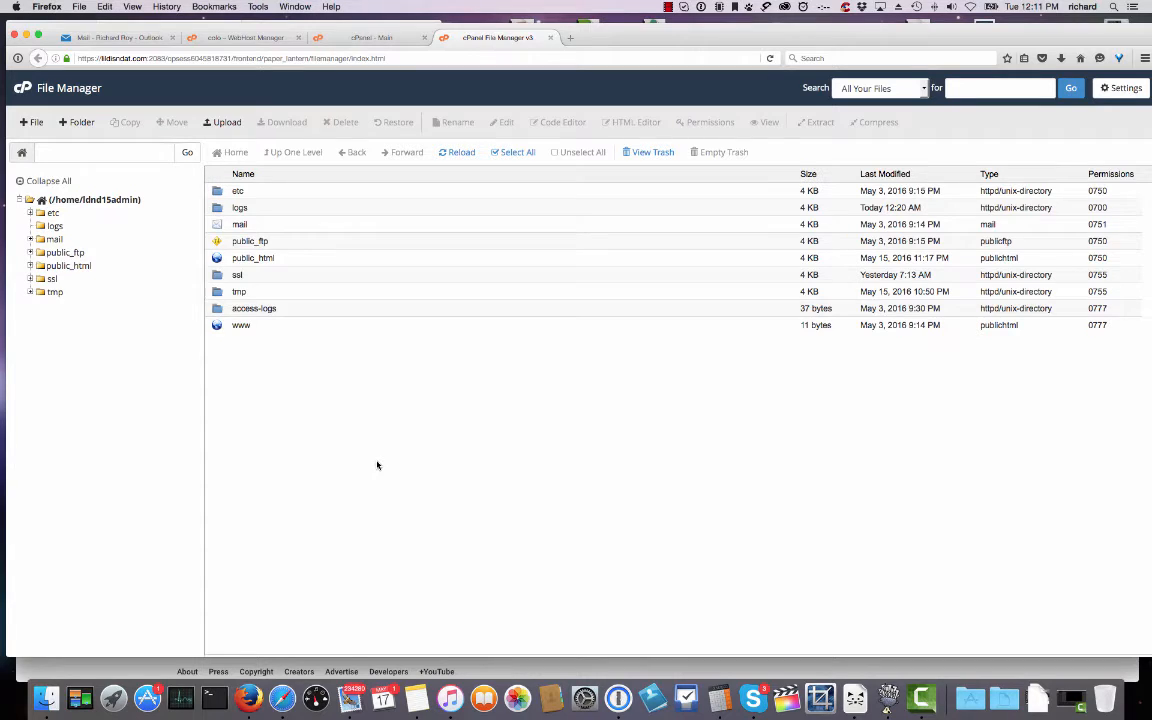
Step: Delete the Store folder inside public_html
double_click(214, 258)
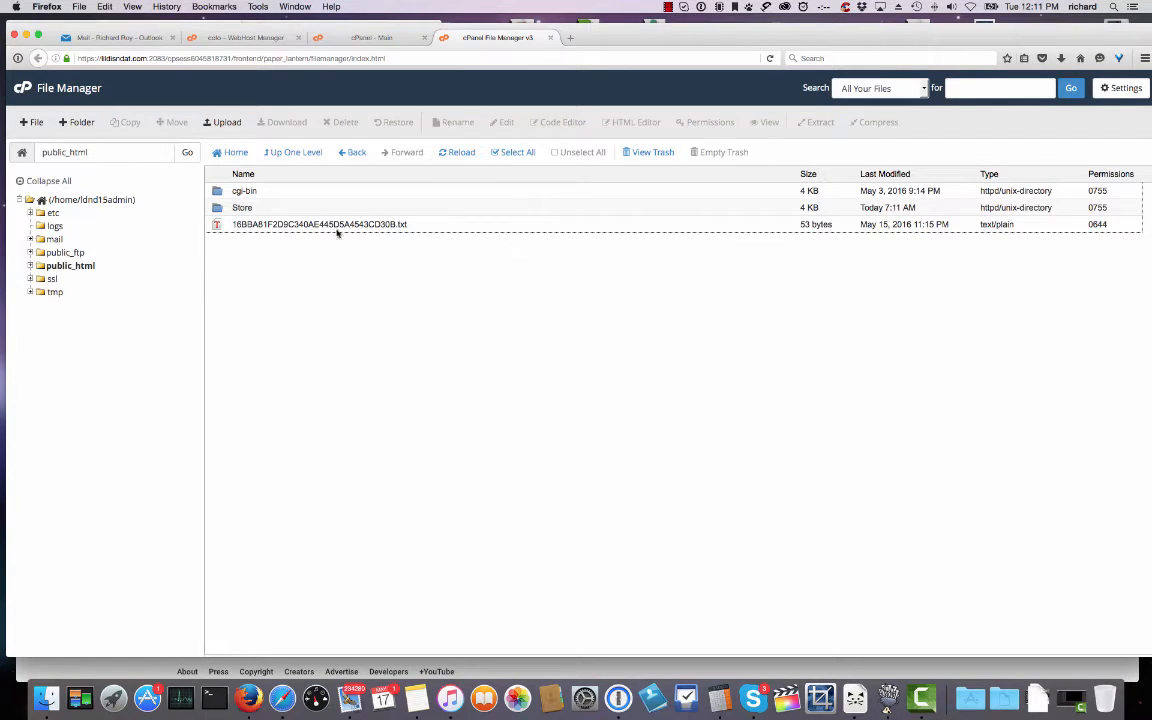
click(219, 209)
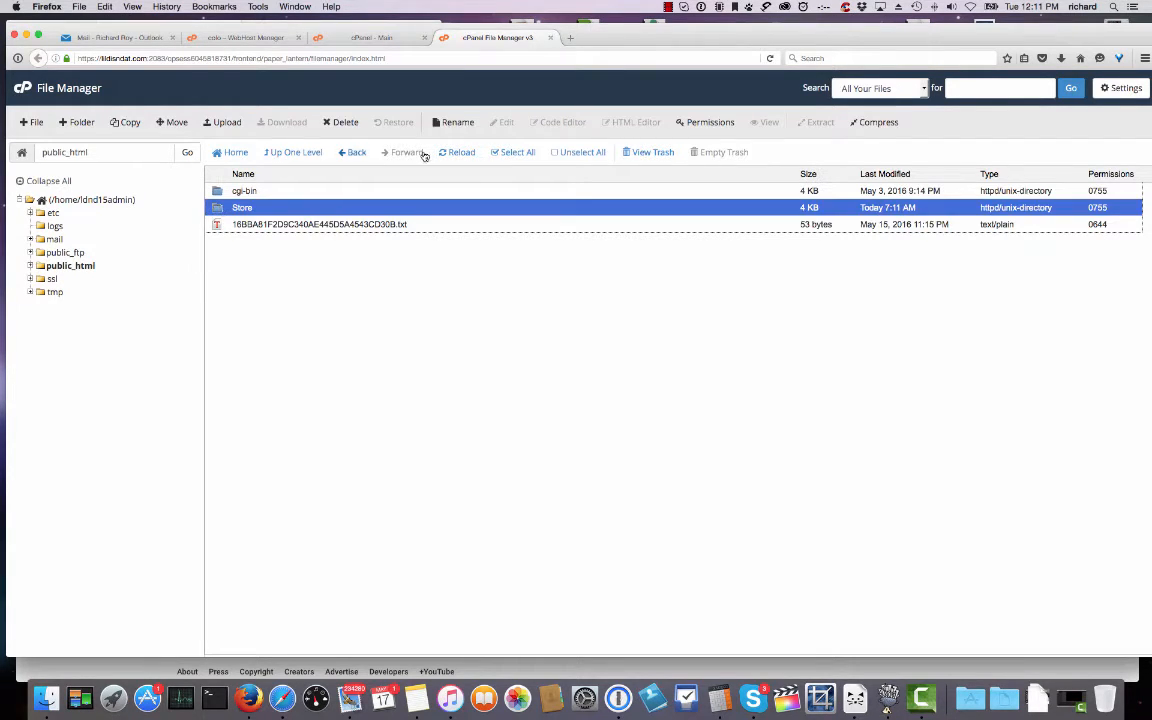
click(340, 122)
click(677, 400)
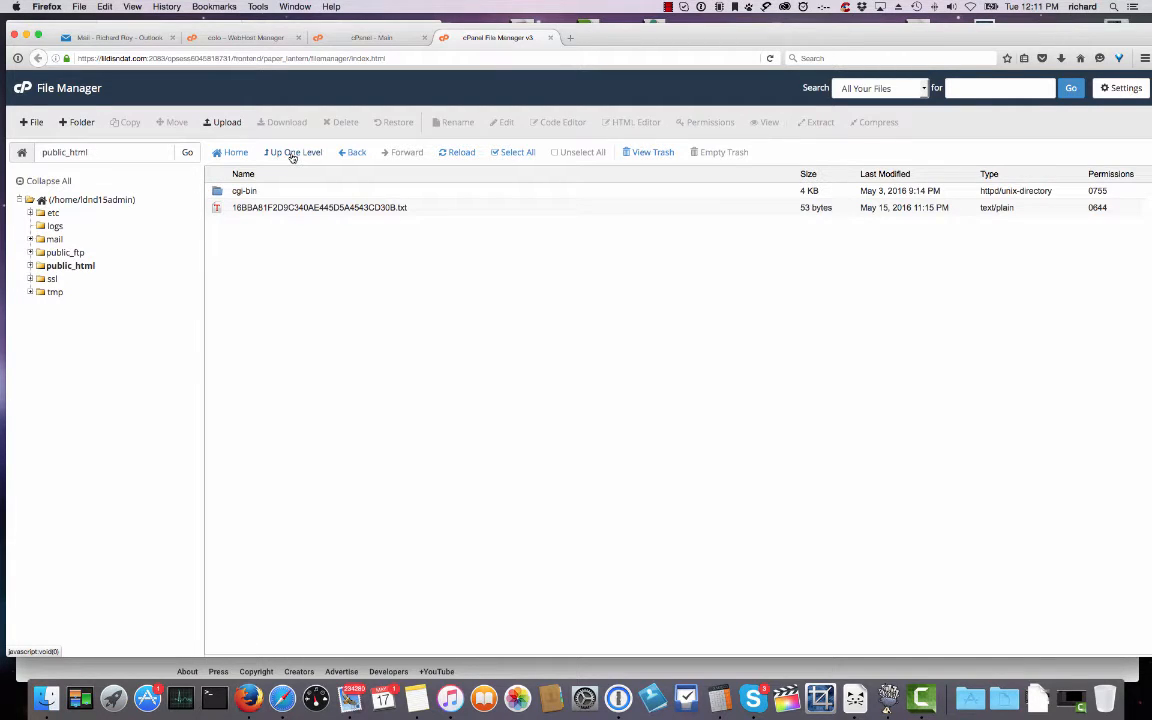
Step: Upload wordpress-4.4.zip from Dropbox's wordpress-4.4 folder into public_html
click(222, 122)
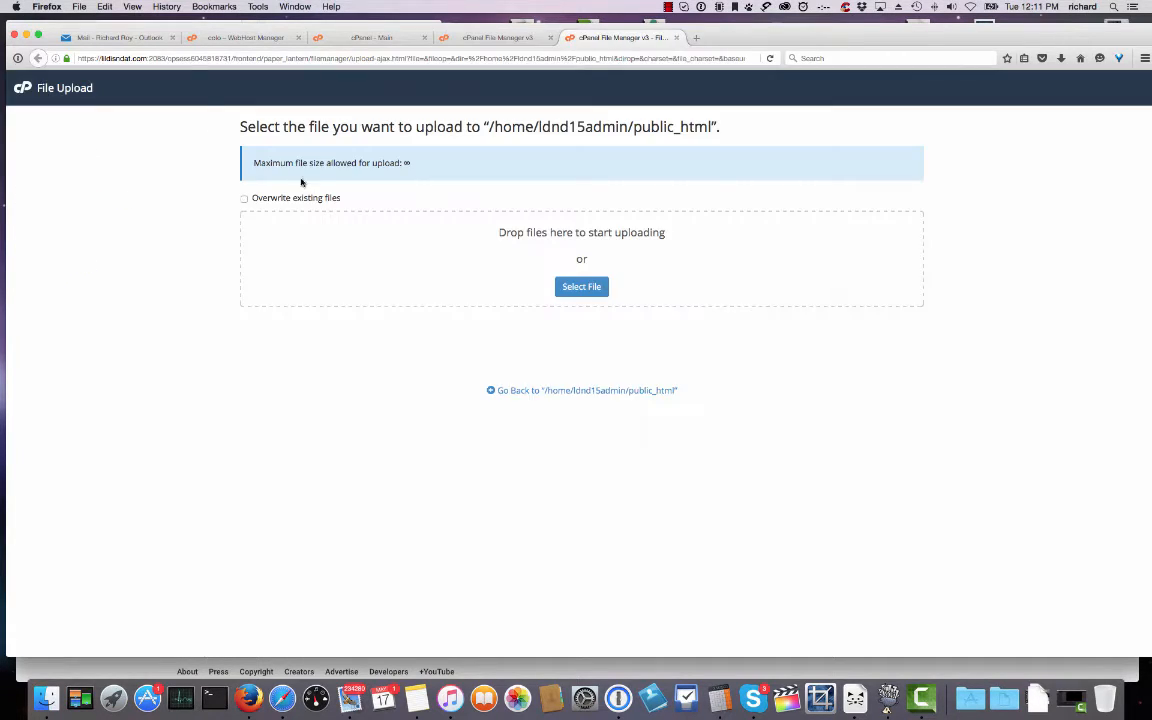
click(582, 286)
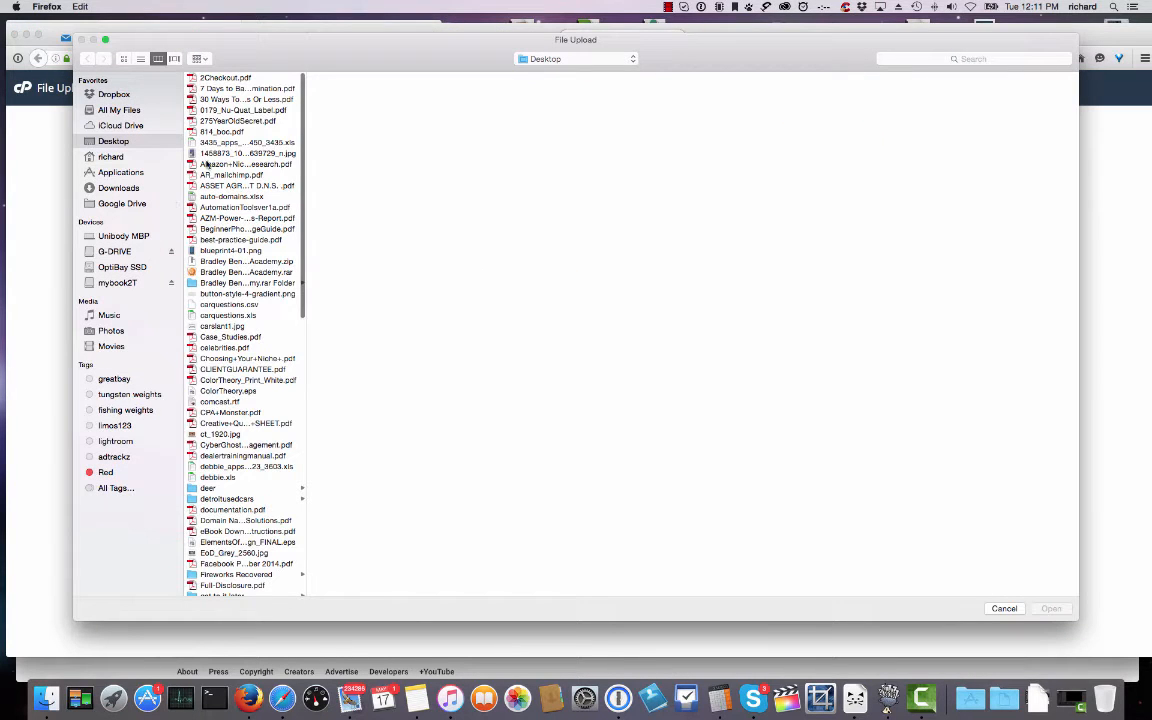
click(112, 93)
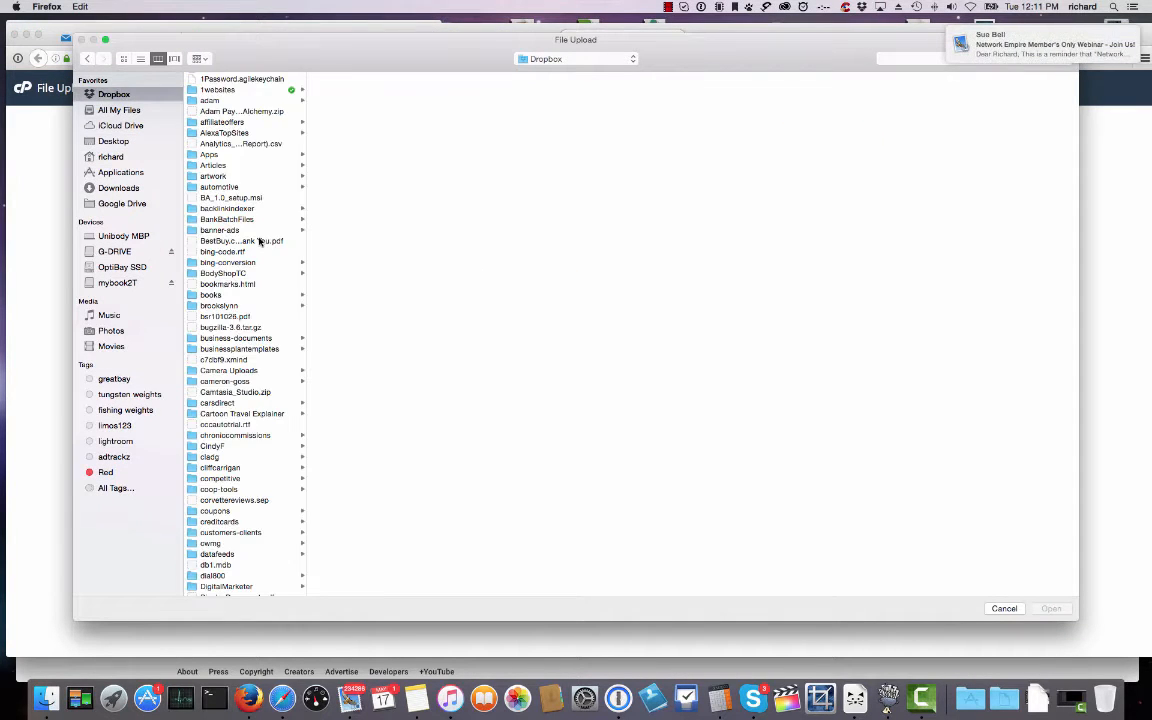
scroll(259, 242, down, 20)
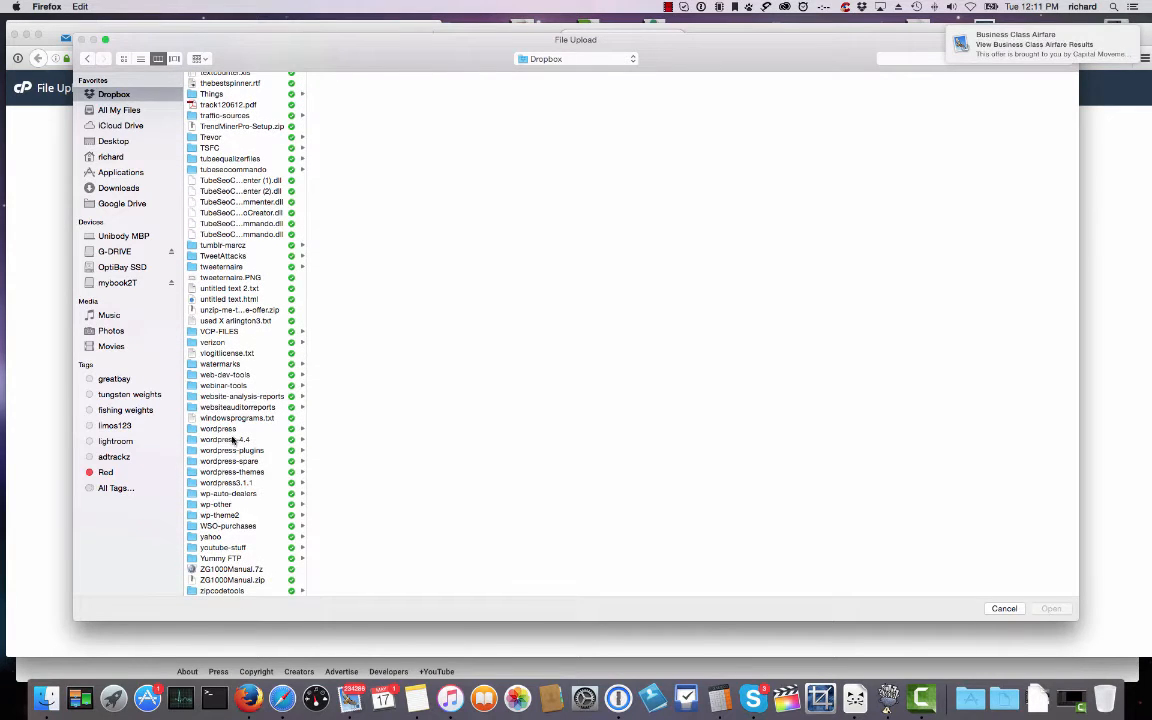
click(232, 440)
click(352, 89)
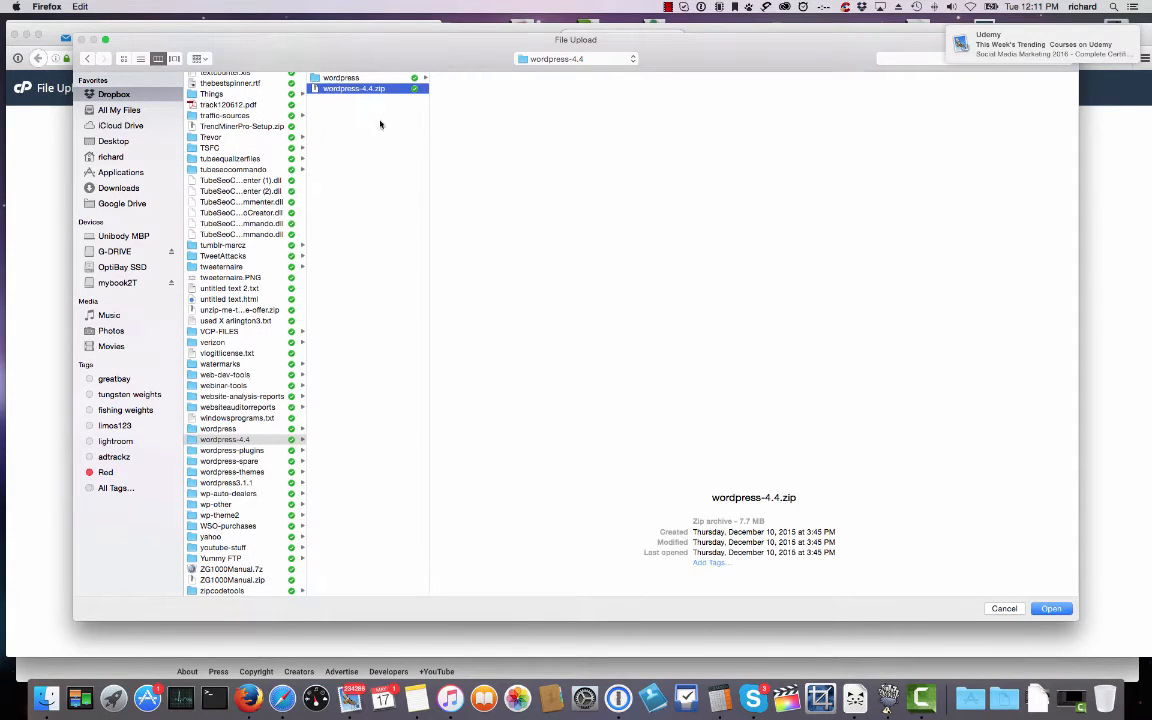
click(1056, 611)
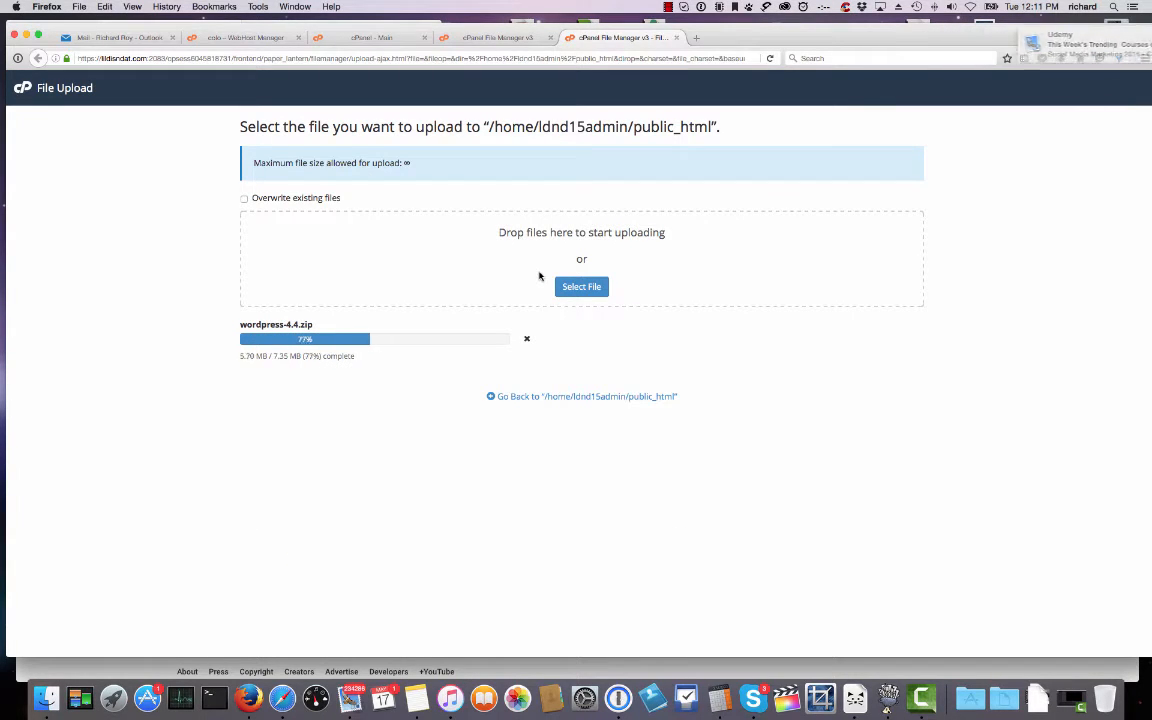
click(599, 402)
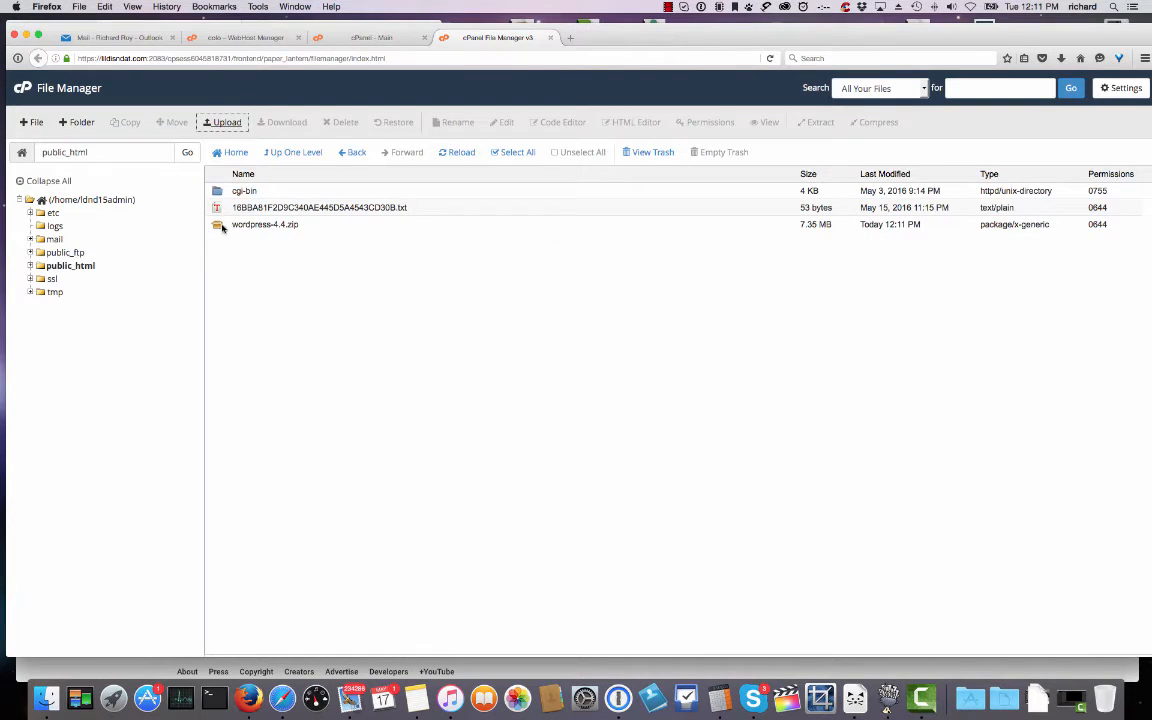
Step: Extract wordpress-4.4.zip into public_html
click(223, 228)
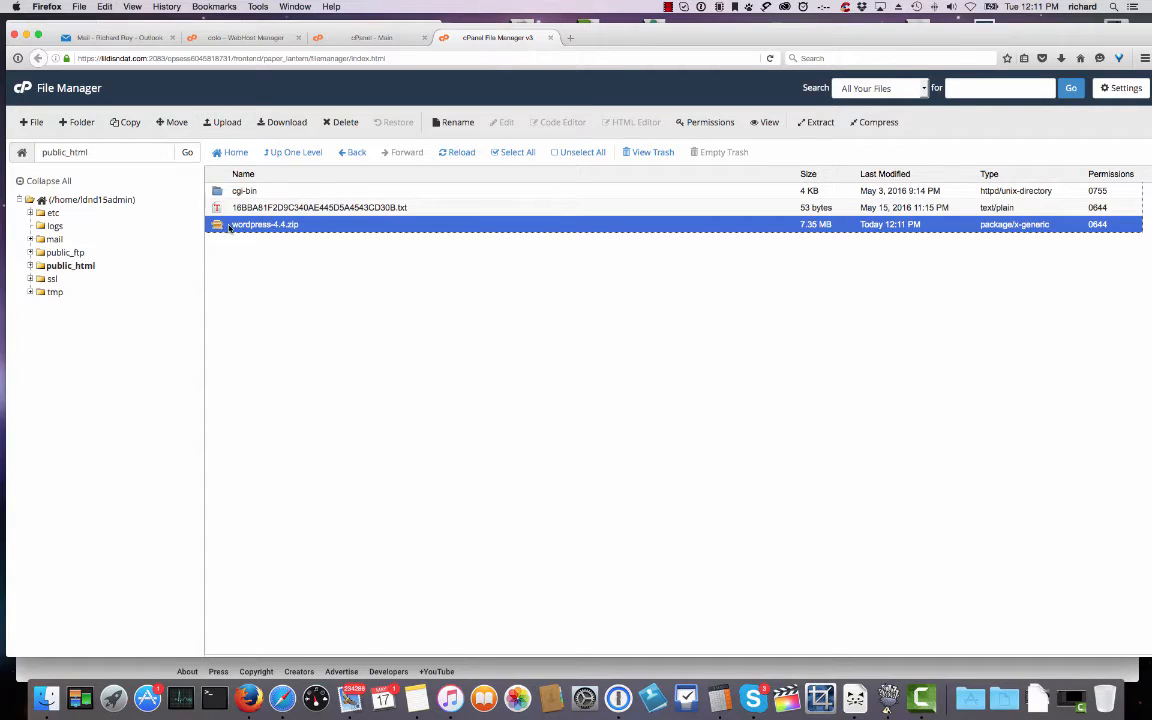
click(813, 123)
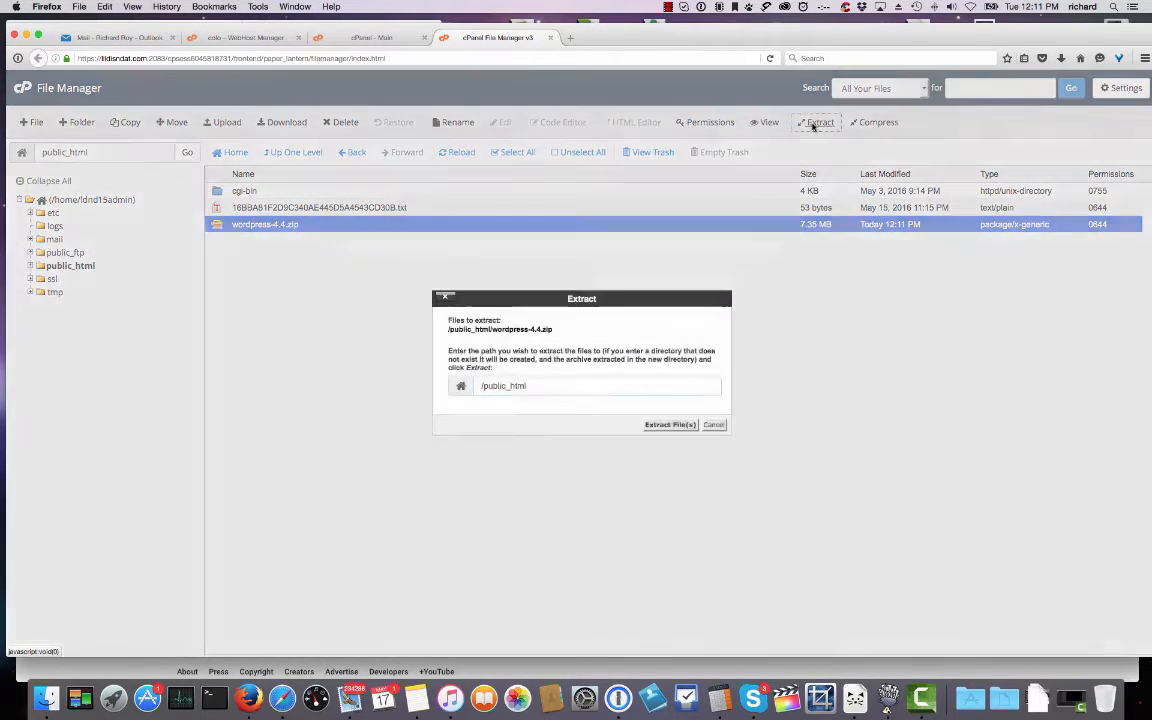
click(660, 425)
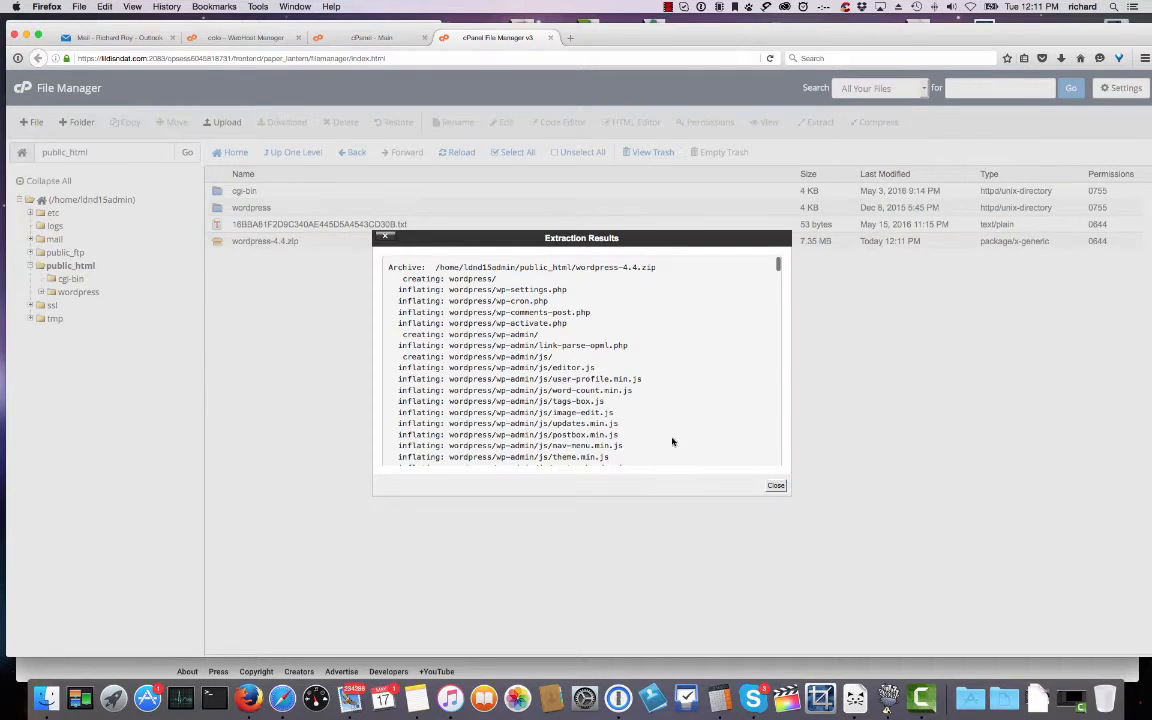
click(776, 485)
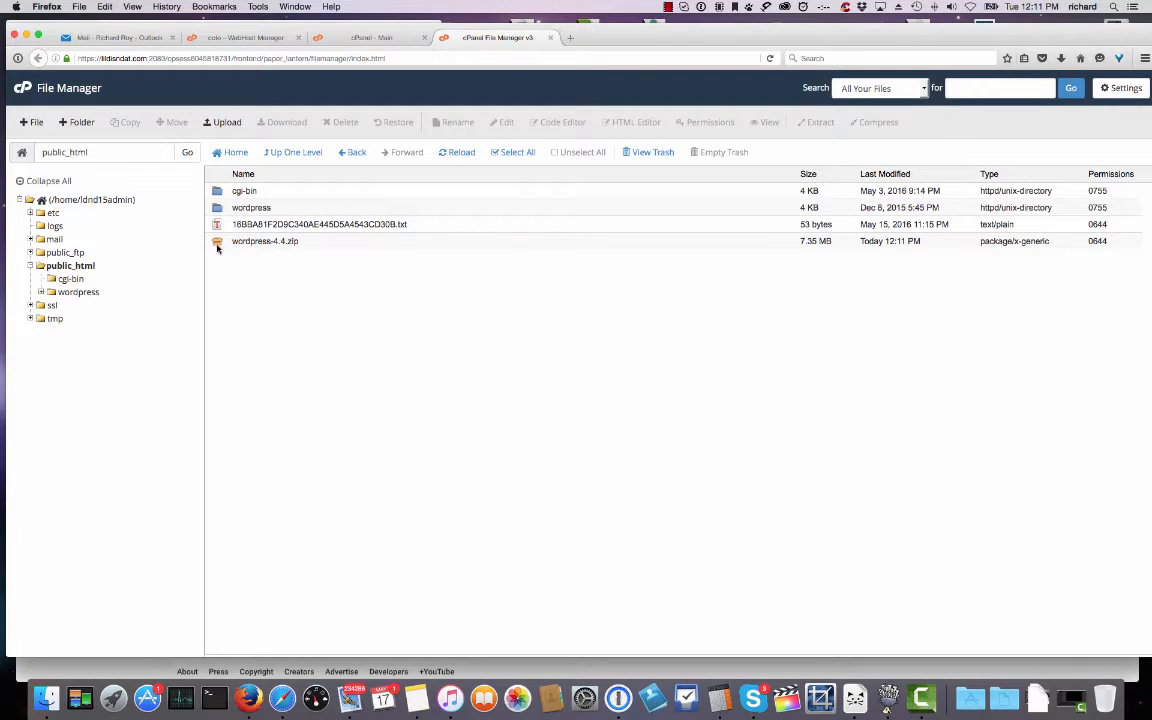
Step: Delete the wordpress-4.4.zip archive
click(217, 246)
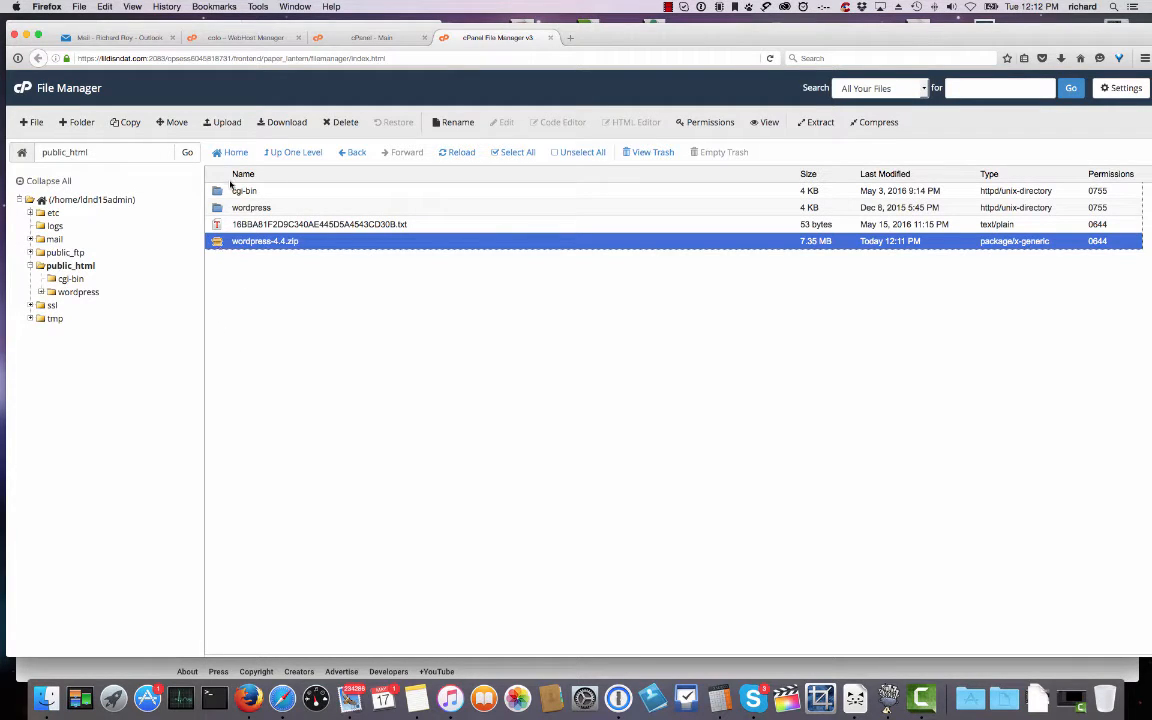
click(342, 122)
click(681, 401)
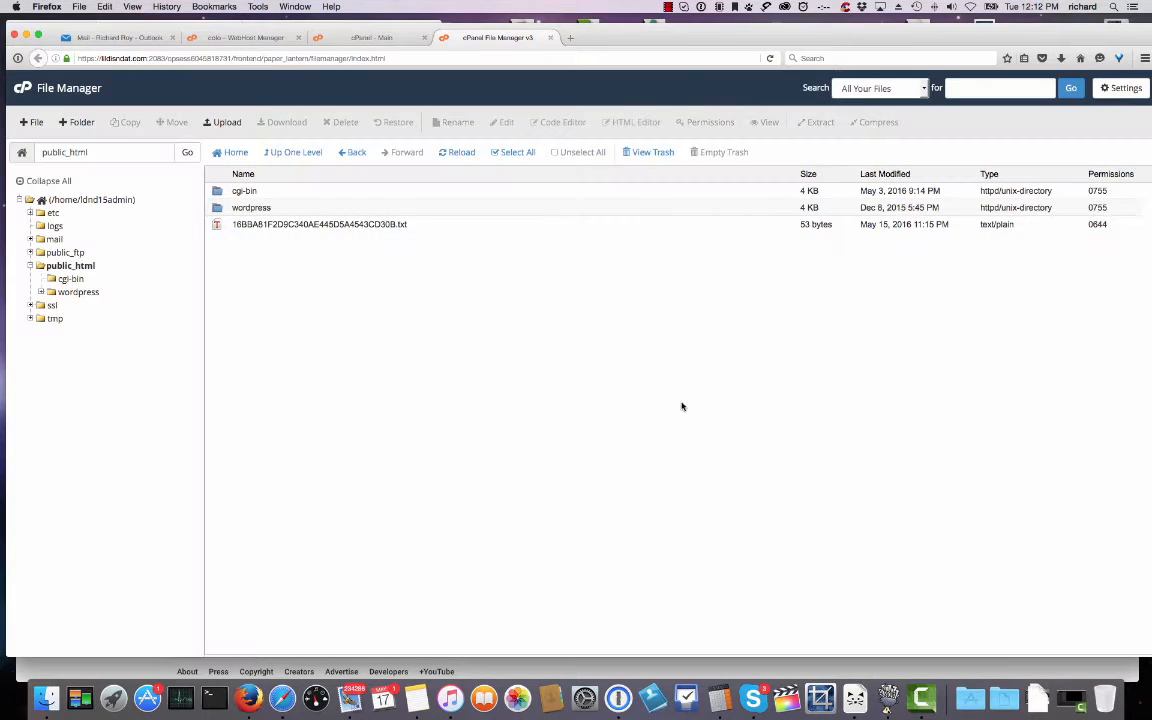
Step: Move all contents of the wordpress folder up into /public_html/
double_click(217, 209)
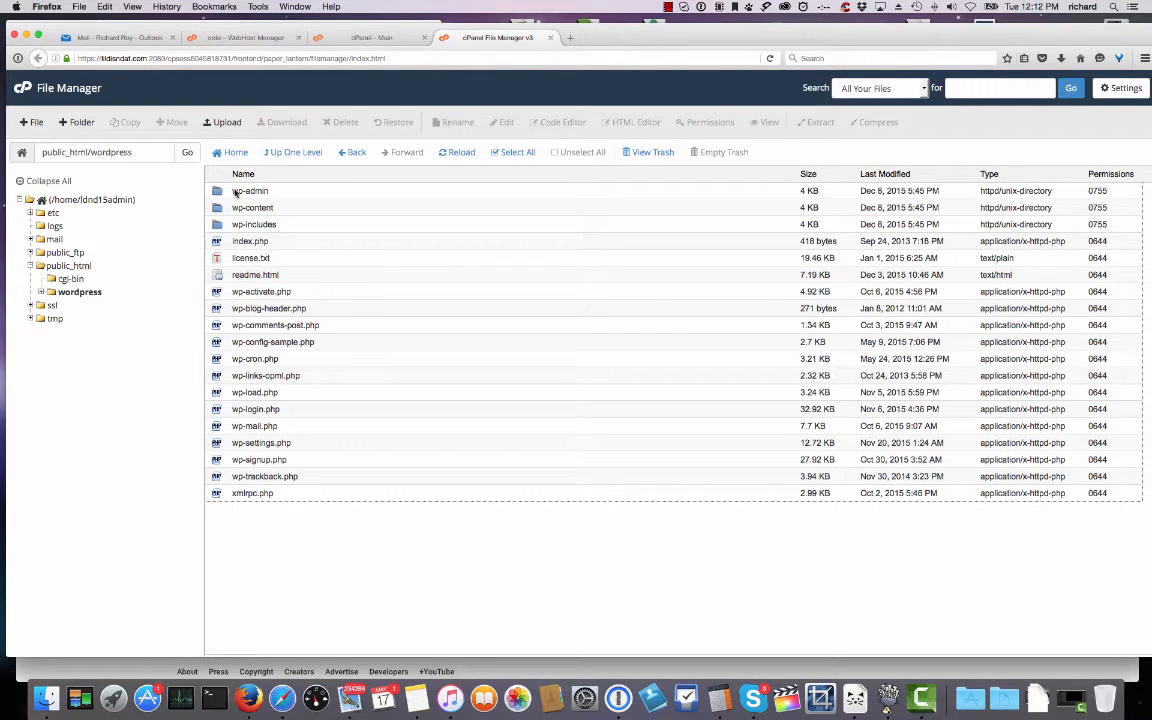
click(236, 193)
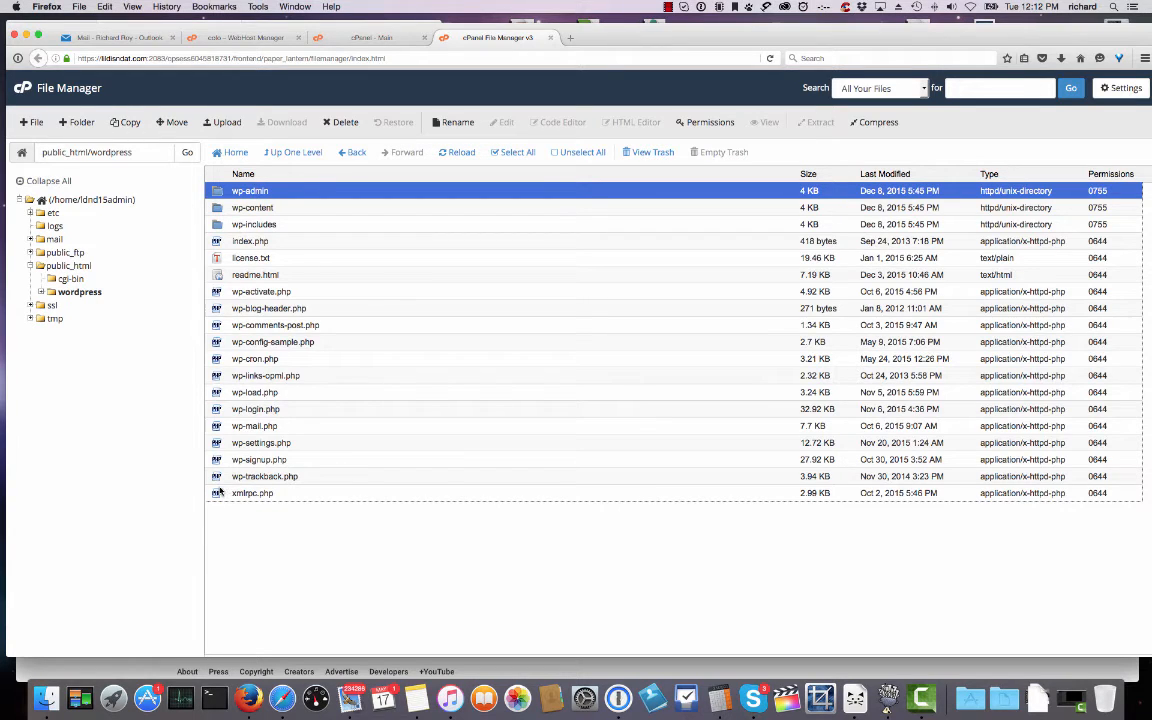
shift+click(217, 493)
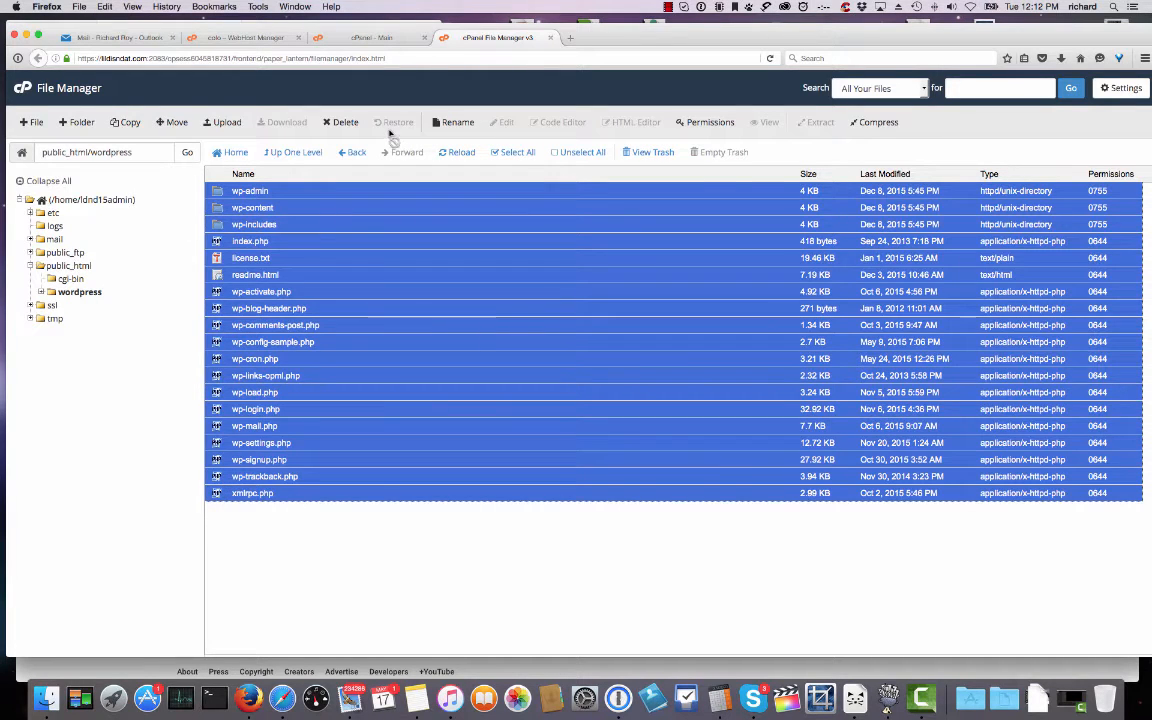
click(172, 122)
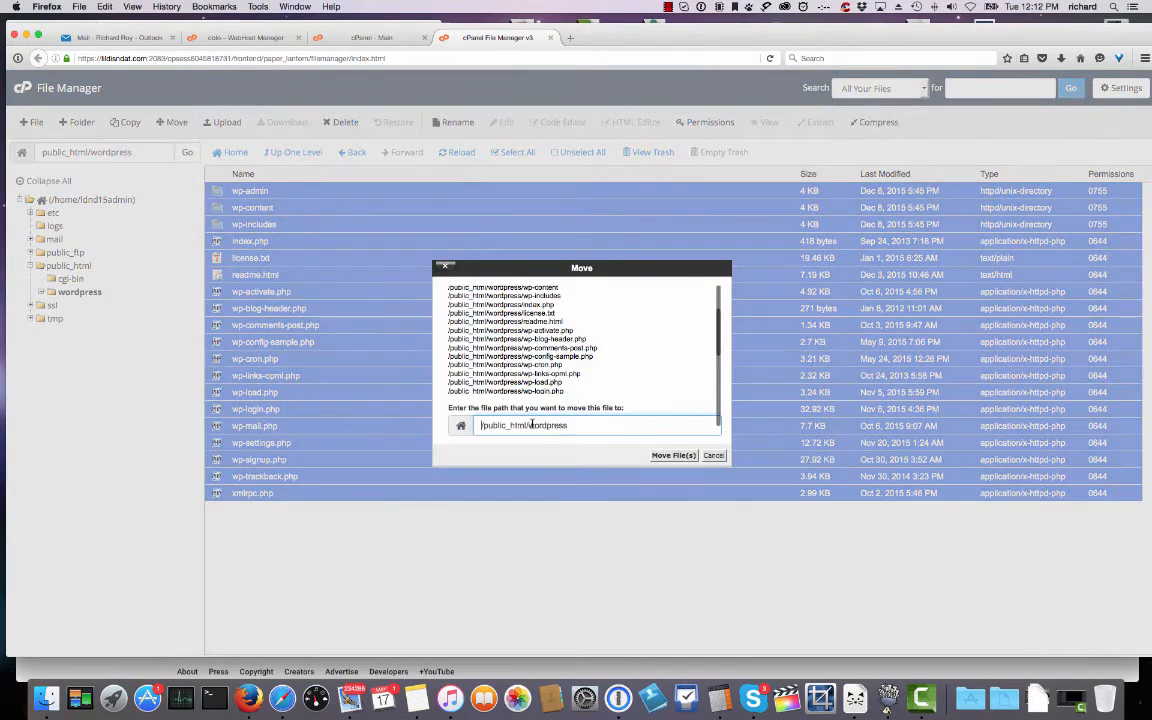
drag(531, 426, 591, 424)
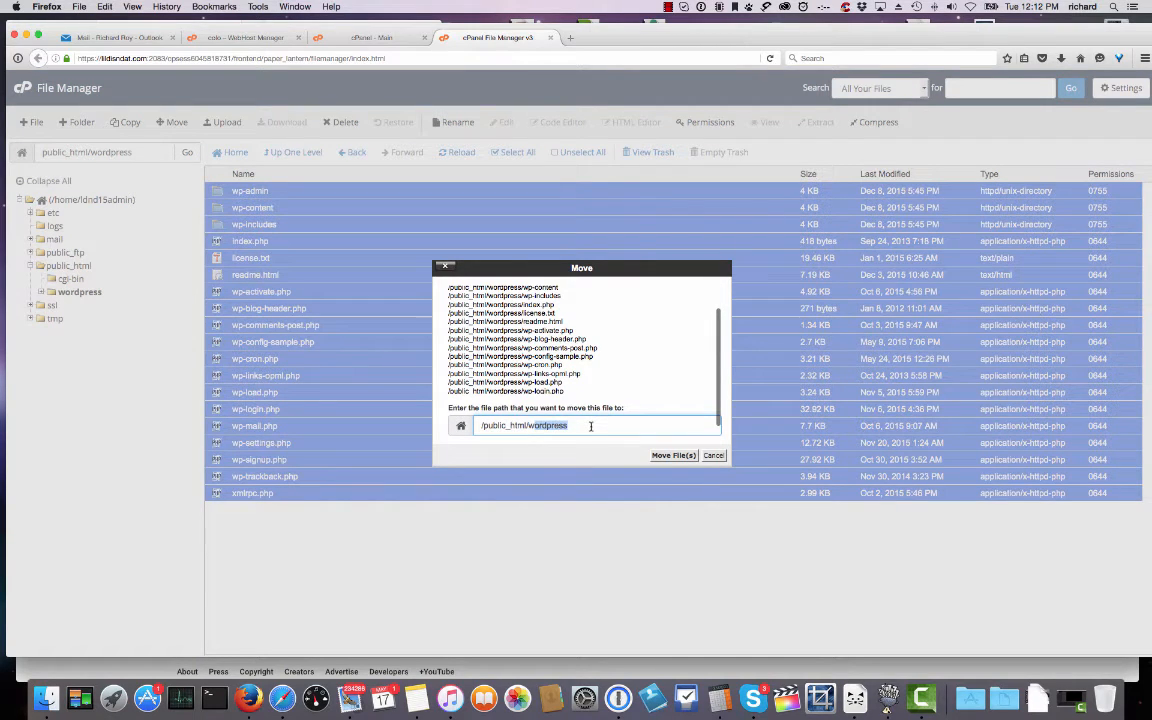
key(BackSpace)
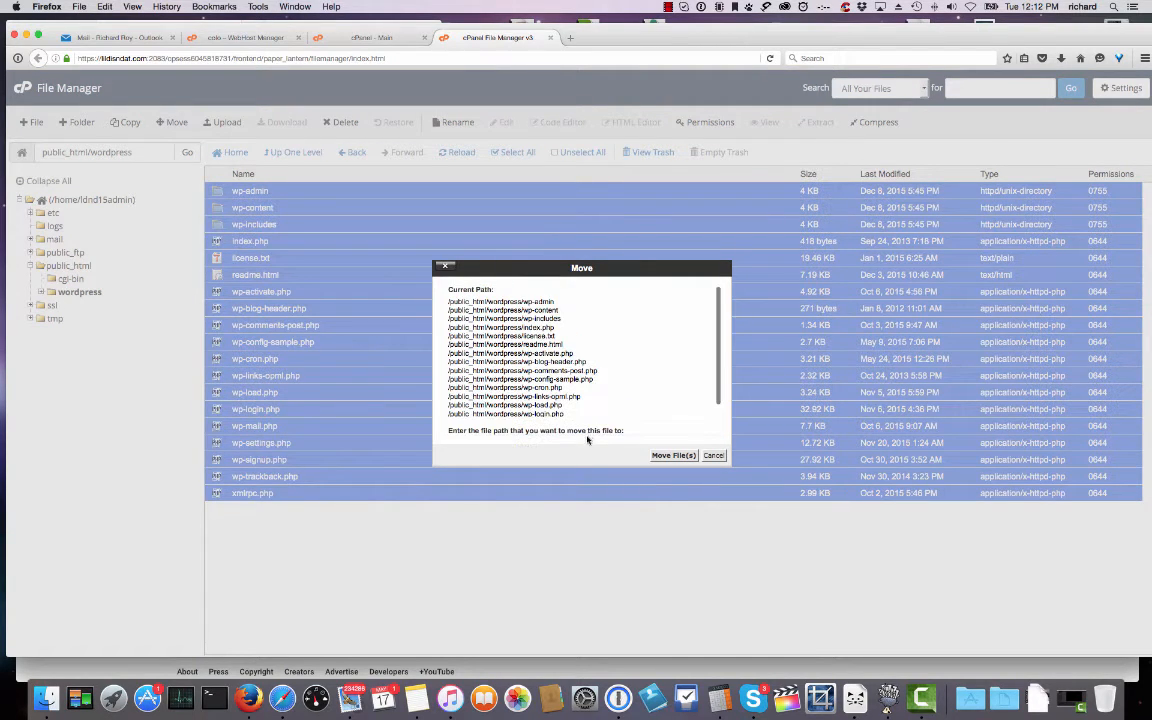
click(672, 456)
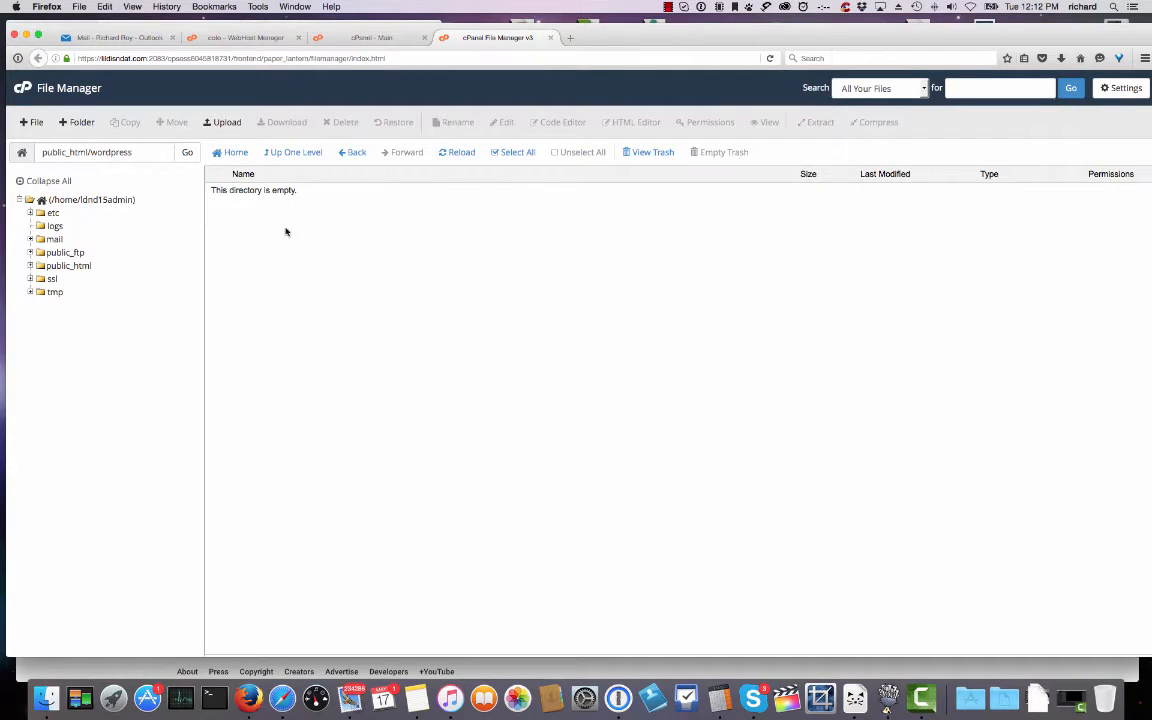
Step: Delete the now-empty wordpress folder from public_html
click(291, 154)
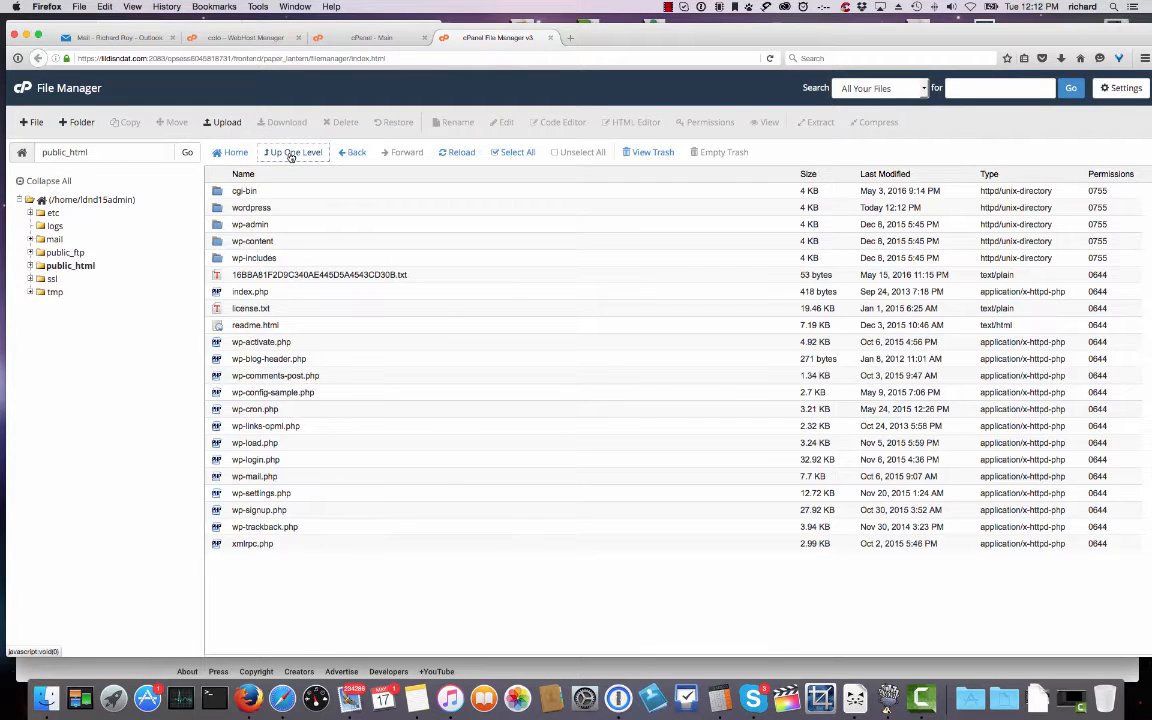
click(230, 207)
click(342, 122)
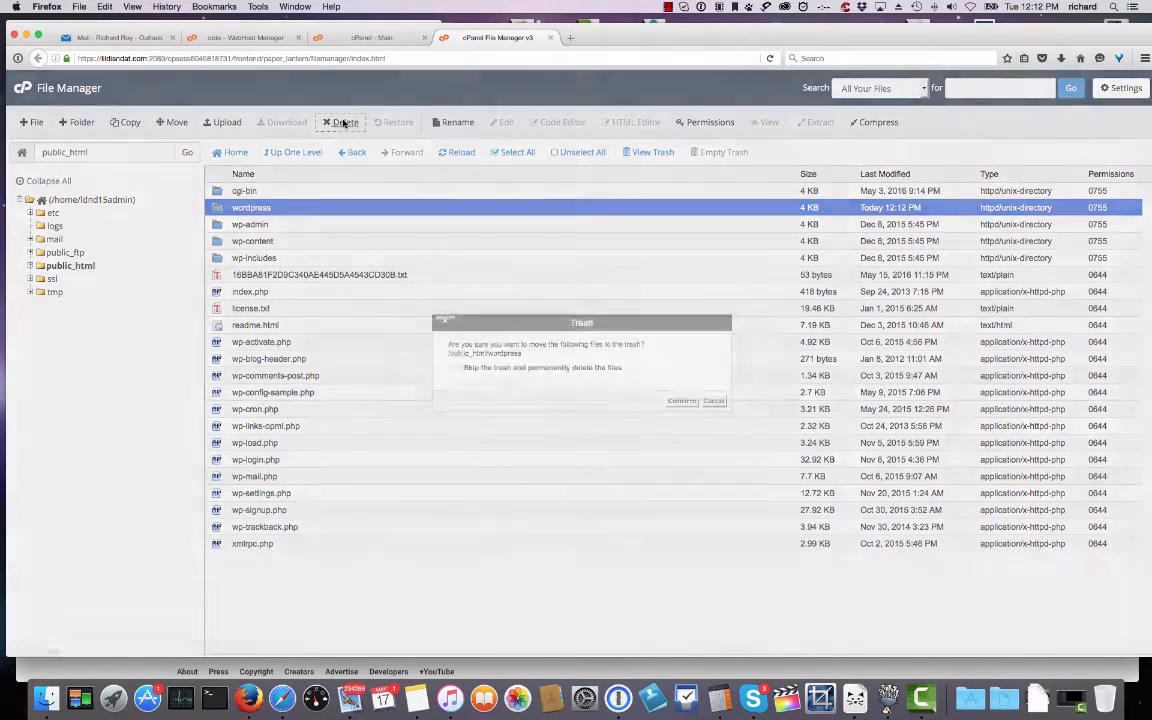
click(694, 401)
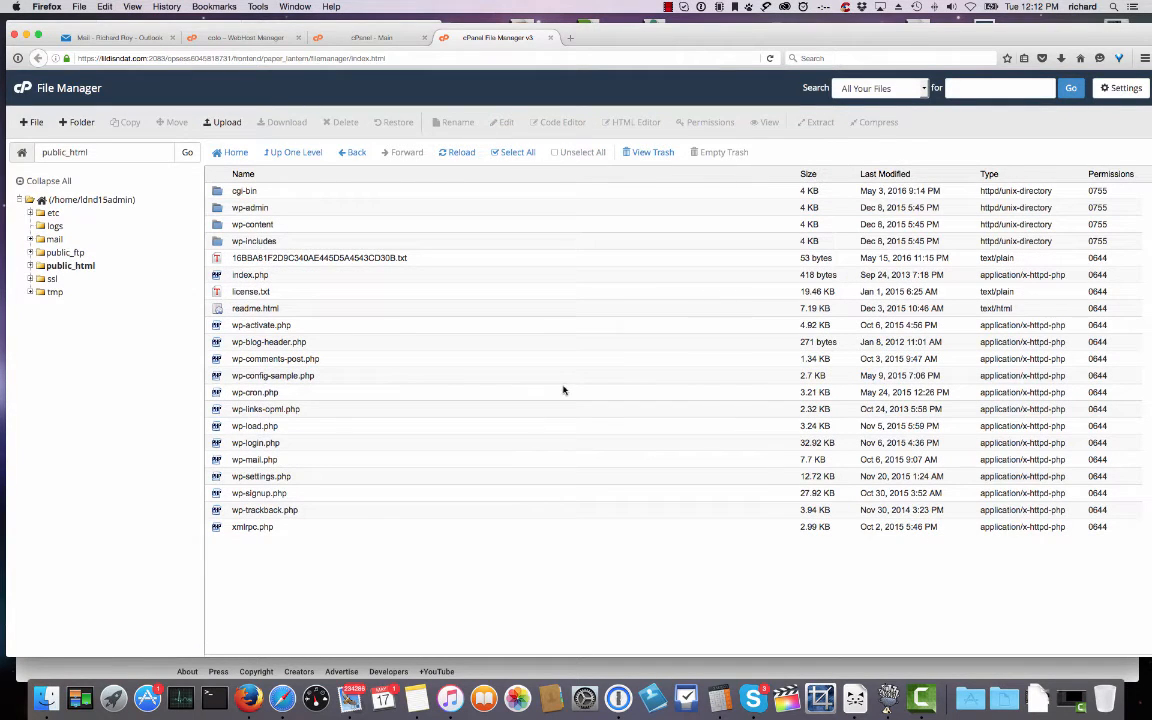
Step: Rename wp-config-sample.php to wp-config.php
click(253, 377)
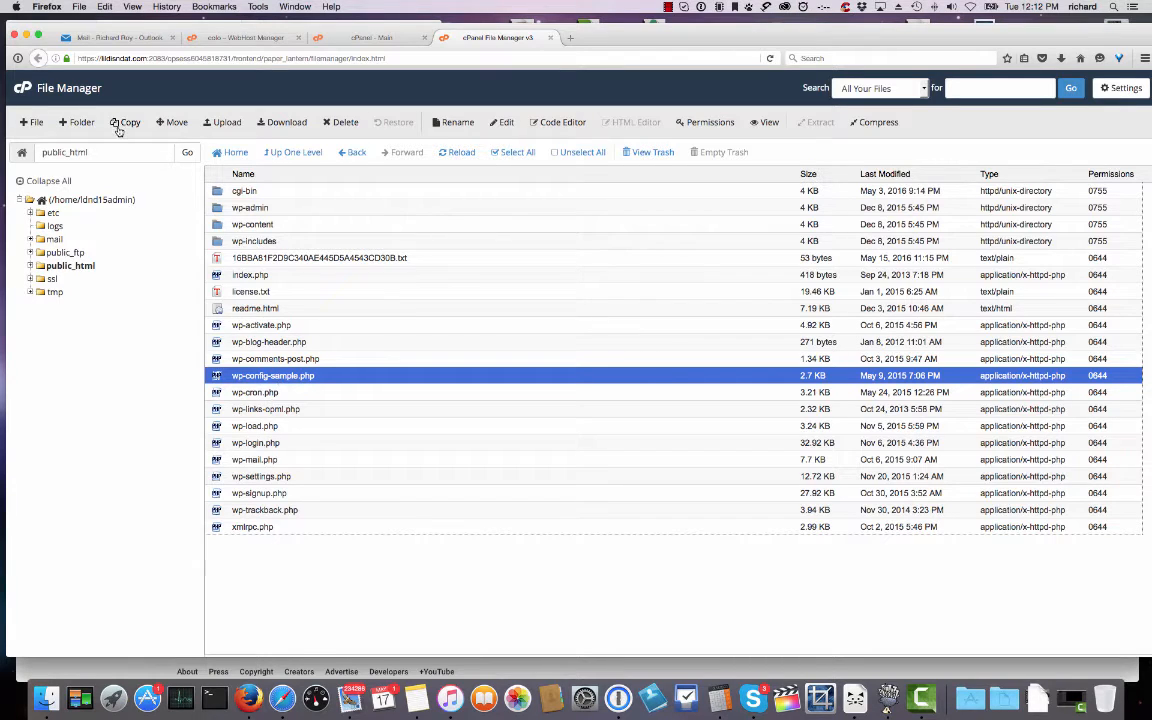
click(454, 122)
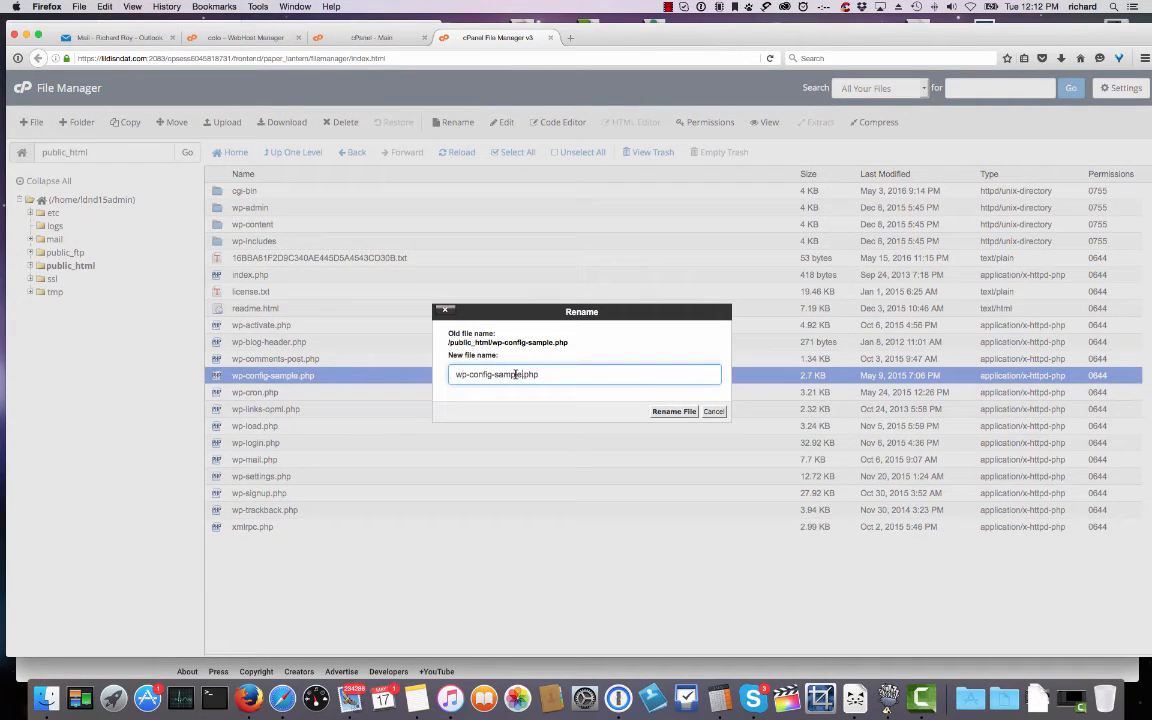
key(BackSpace)
key(BackSpace)
key(BackSpace)
key(BackSpace)
key(BackSpace)
key(BackSpace)
click(669, 413)
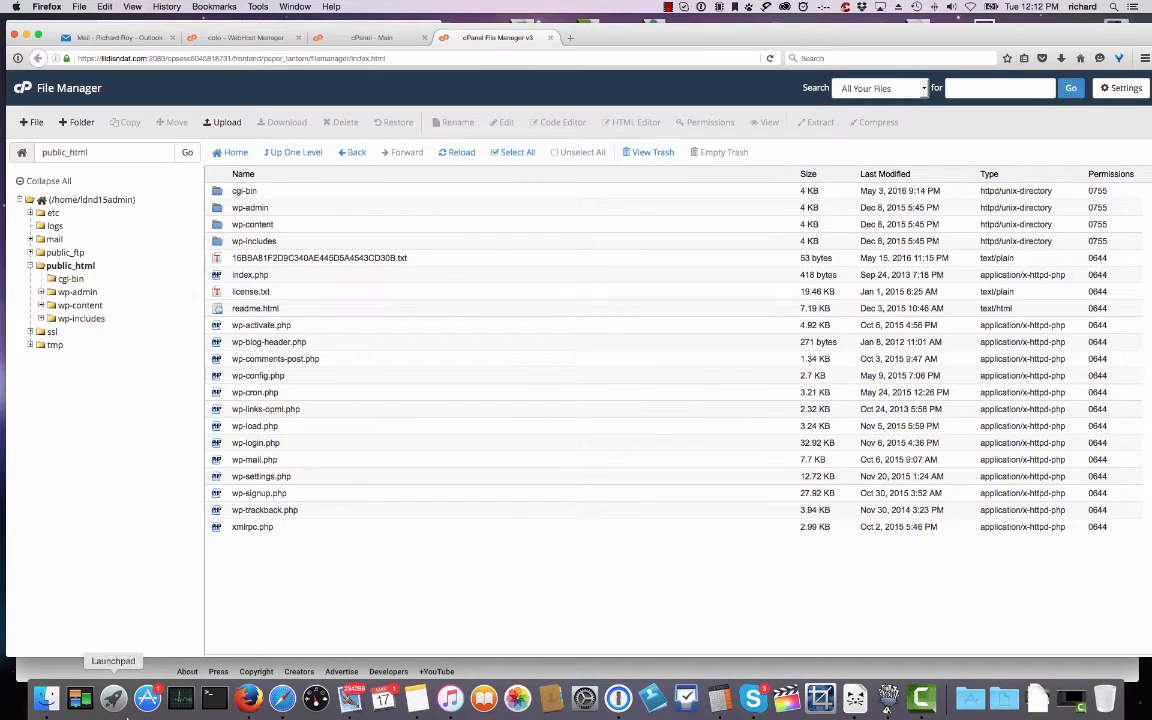
Step: Delete license.txt and readme.html from public_html
click(214, 292)
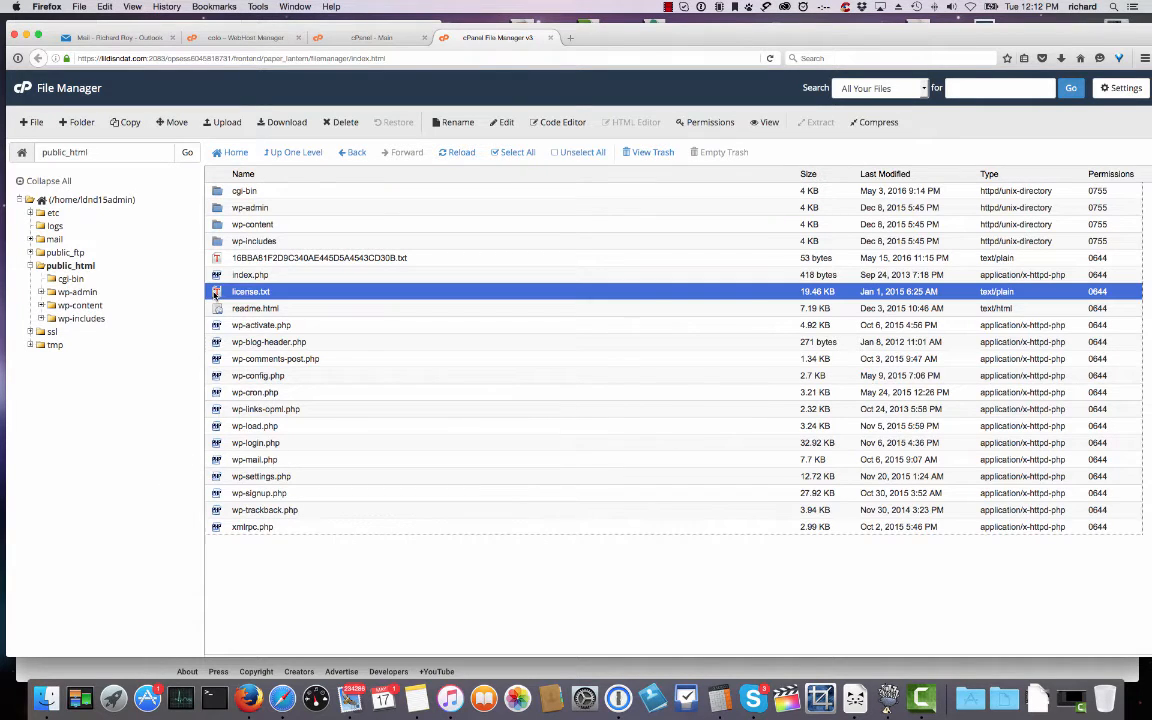
click(345, 122)
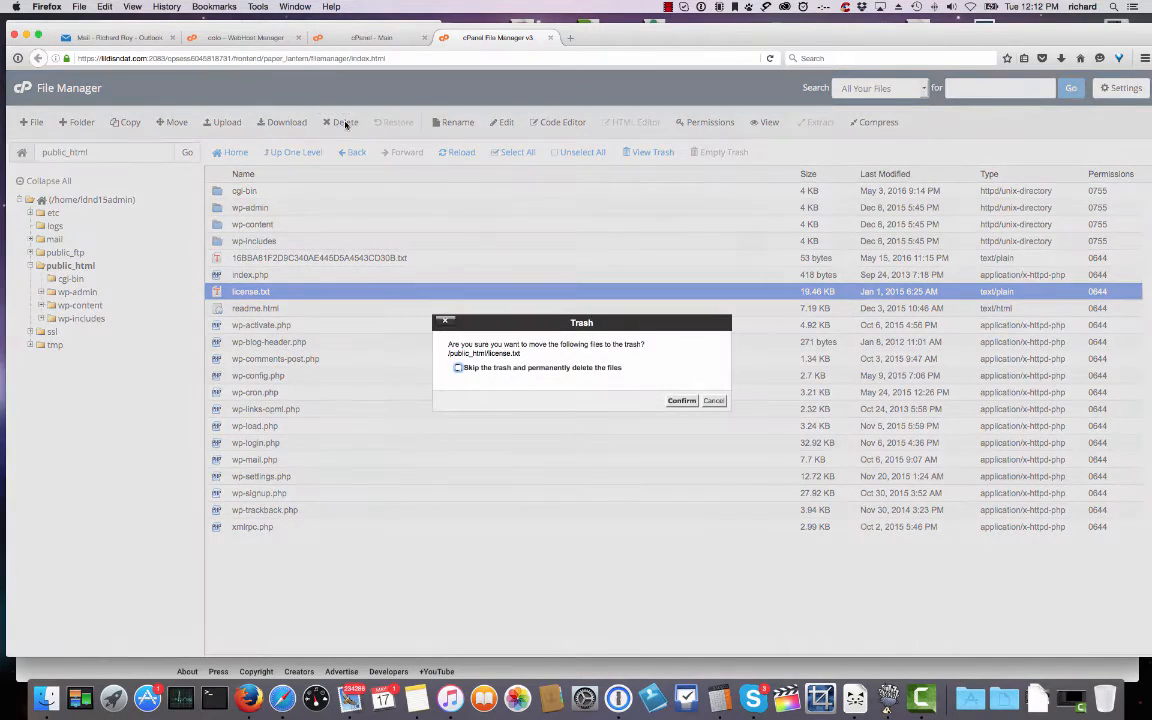
click(681, 401)
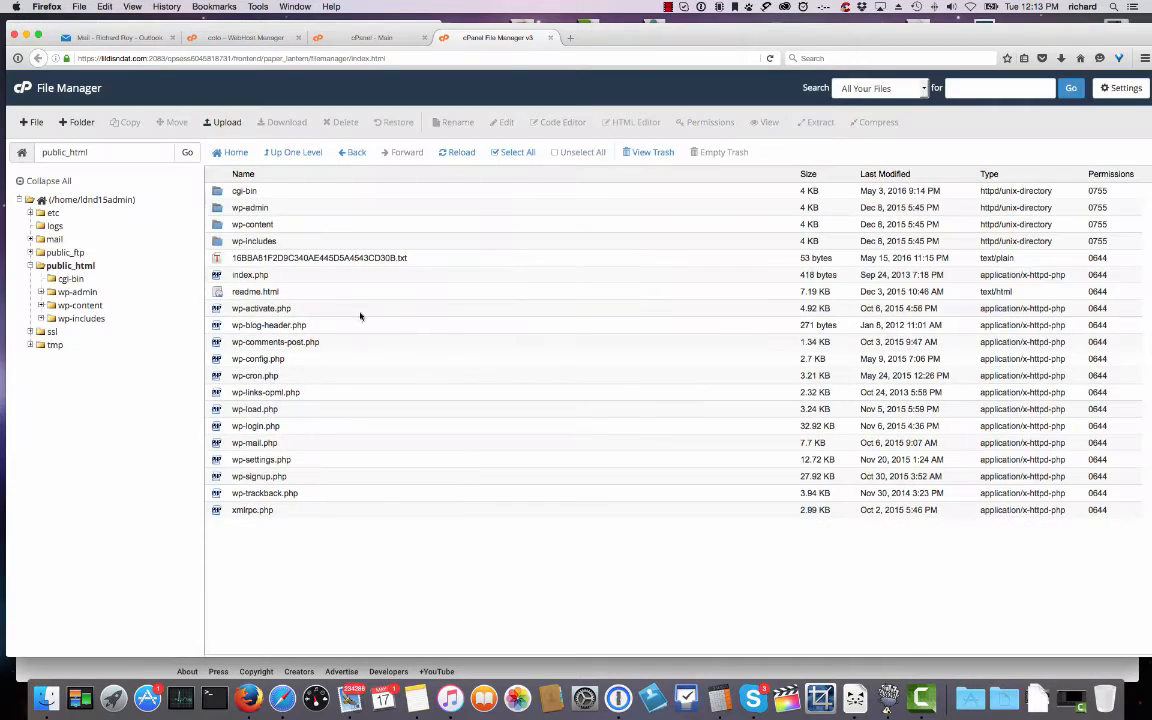
click(262, 292)
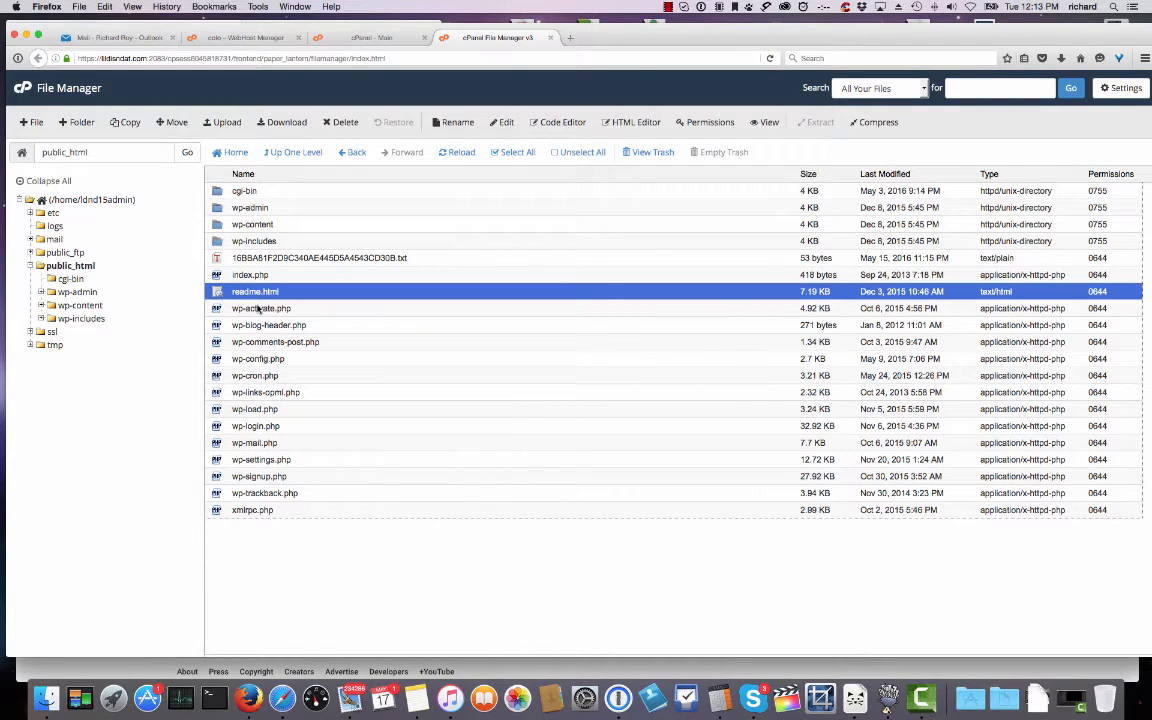
click(341, 122)
click(680, 401)
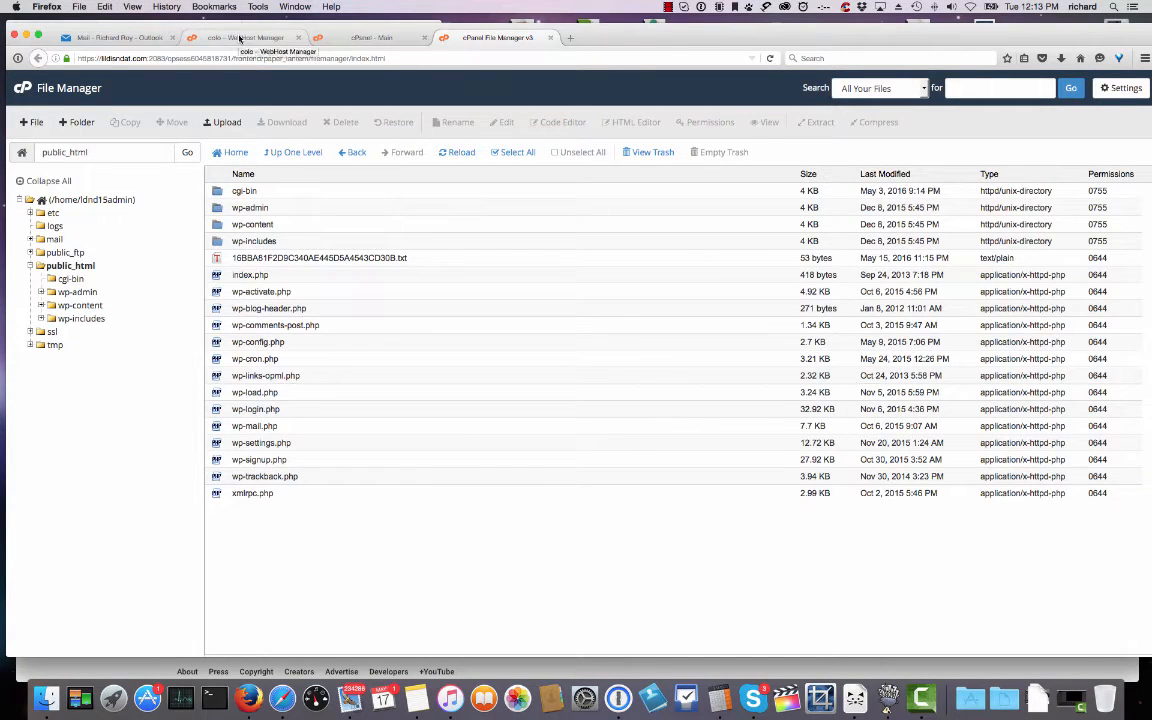
Step: Open MySQL Databases and permanently delete the existing database
click(345, 37)
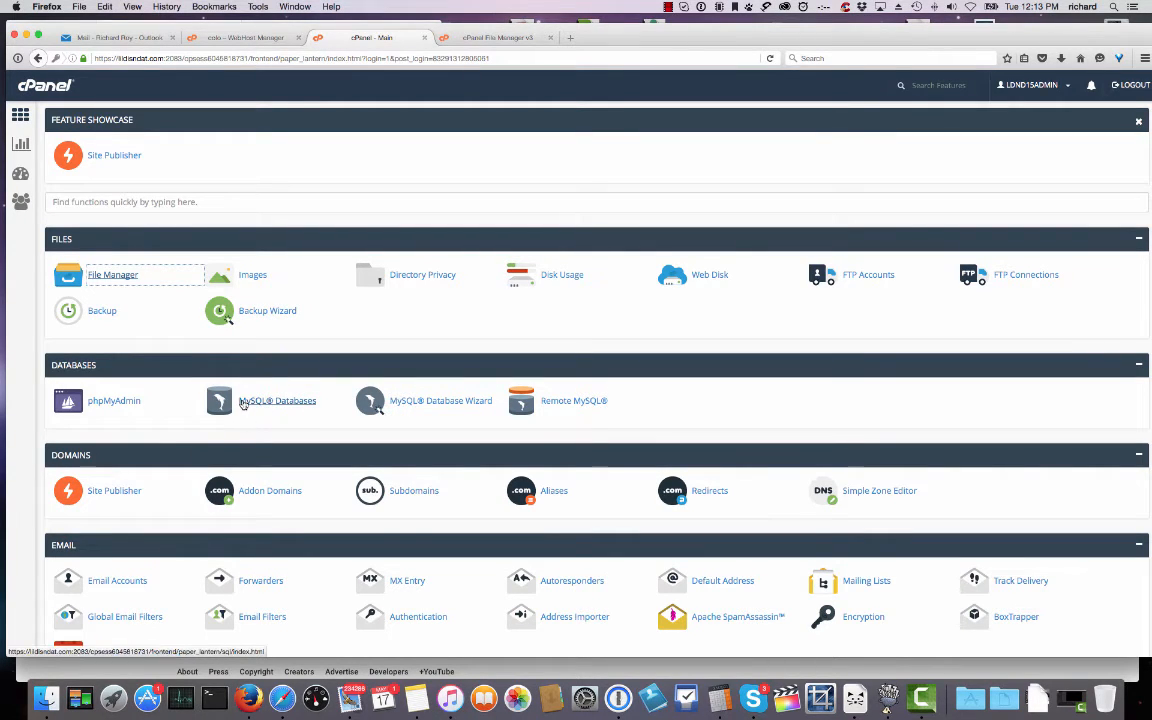
click(242, 403)
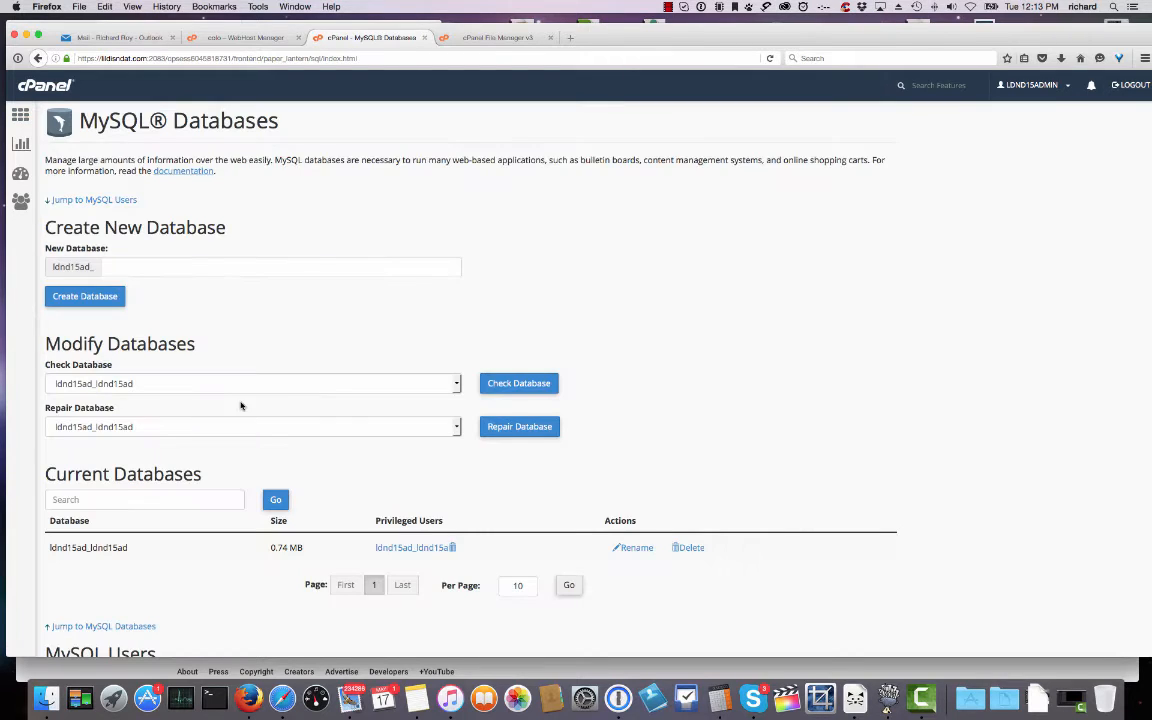
scroll(350, 329, down, 10)
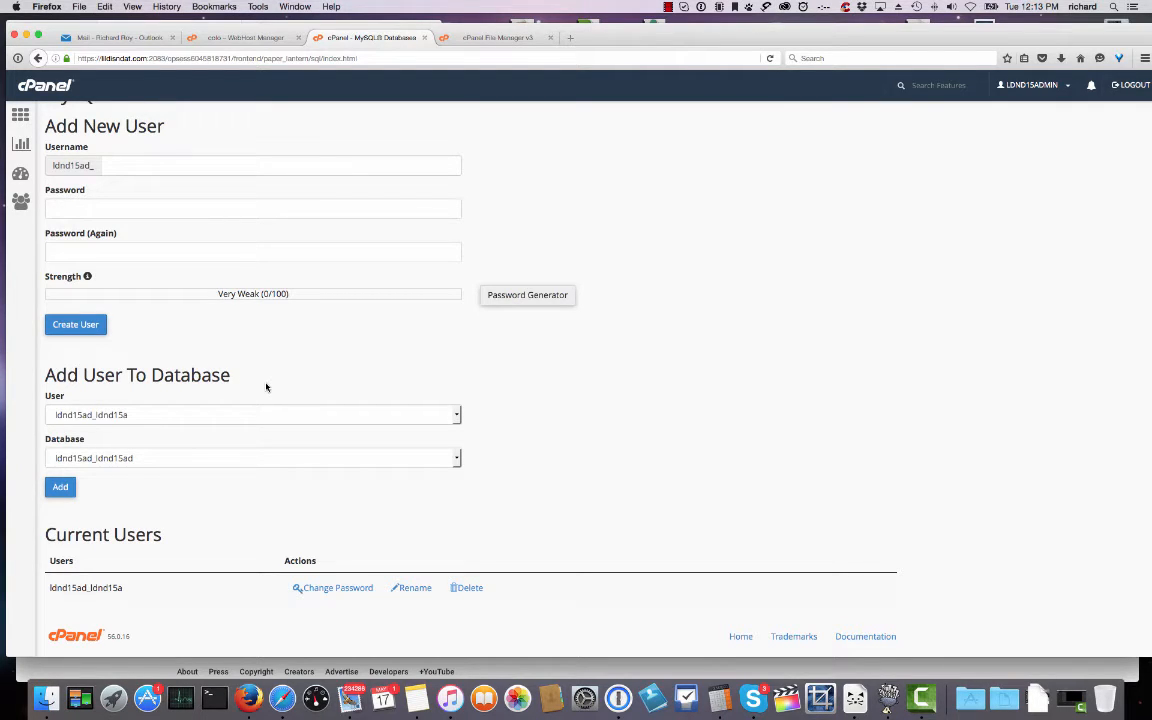
scroll(377, 400, up, 1)
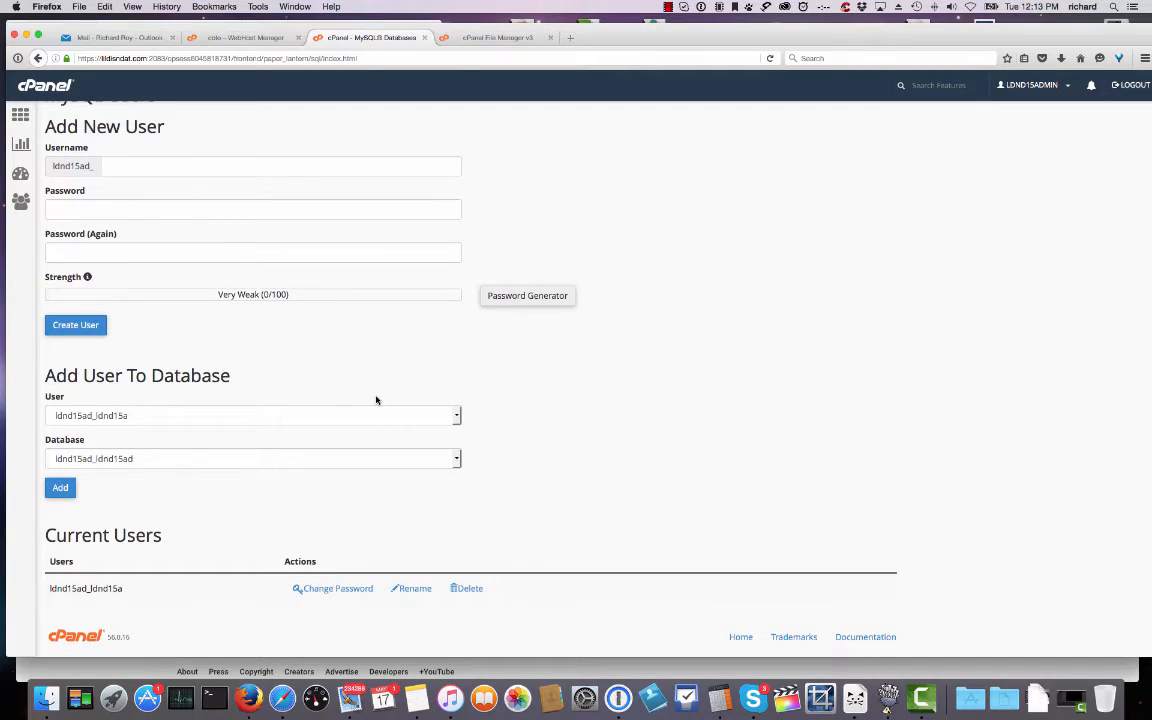
scroll(205, 359, up, 1)
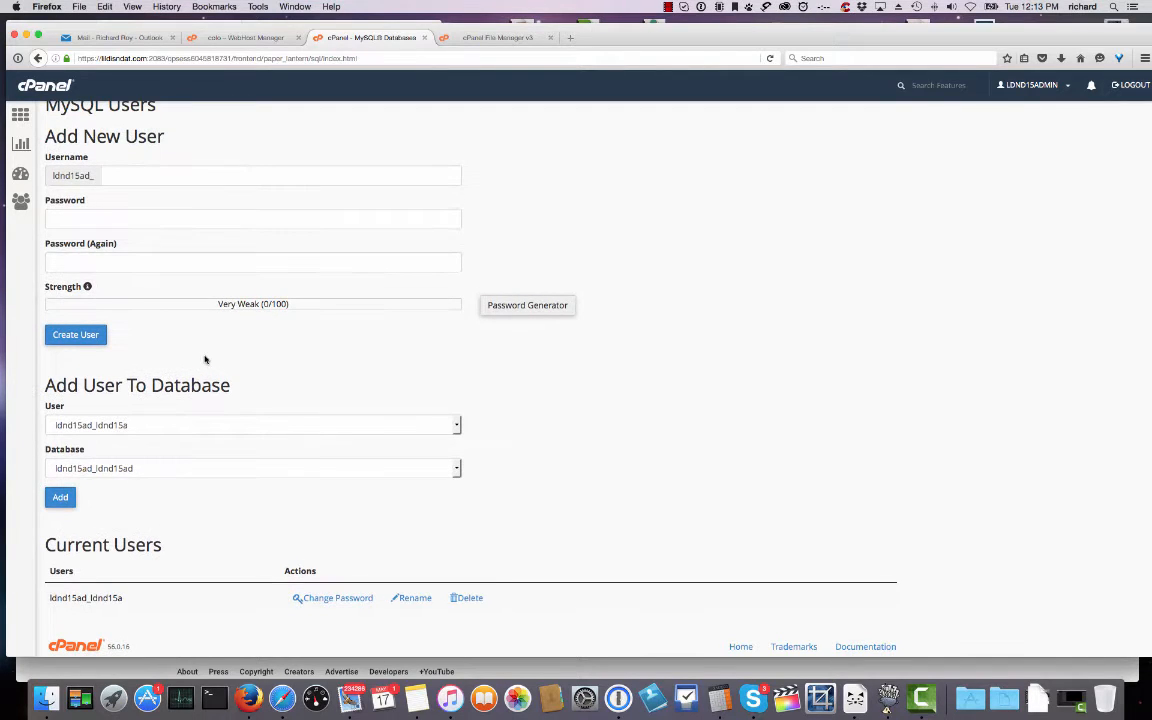
click(456, 468)
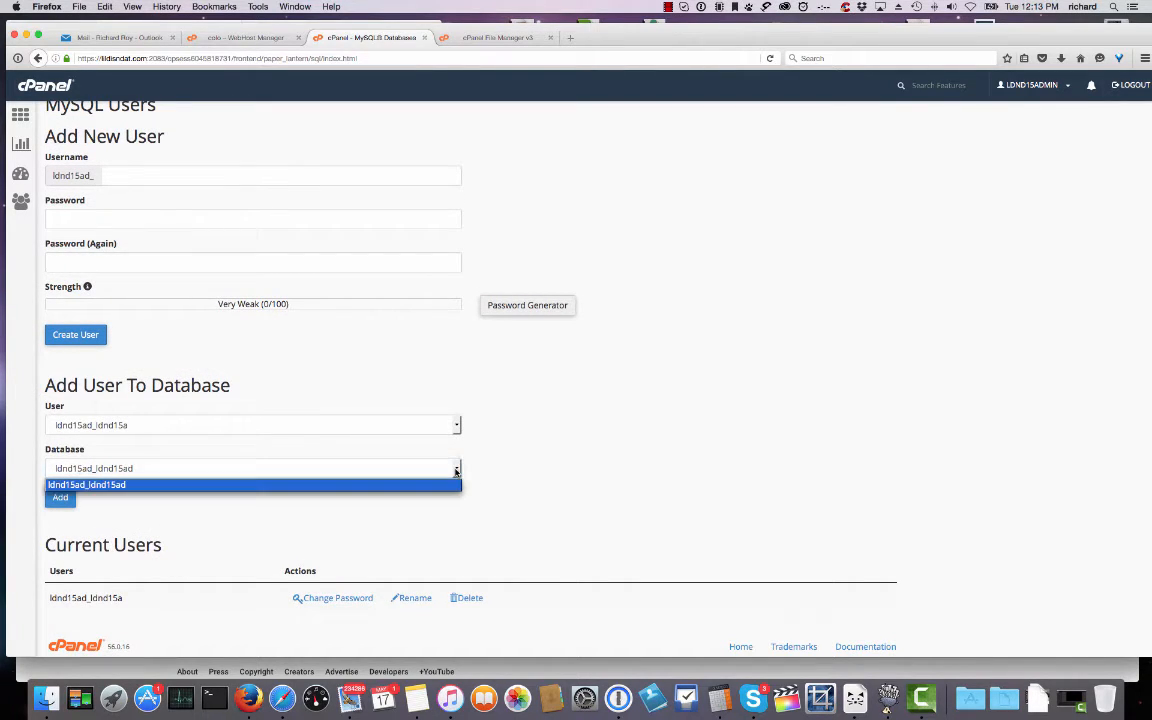
click(520, 429)
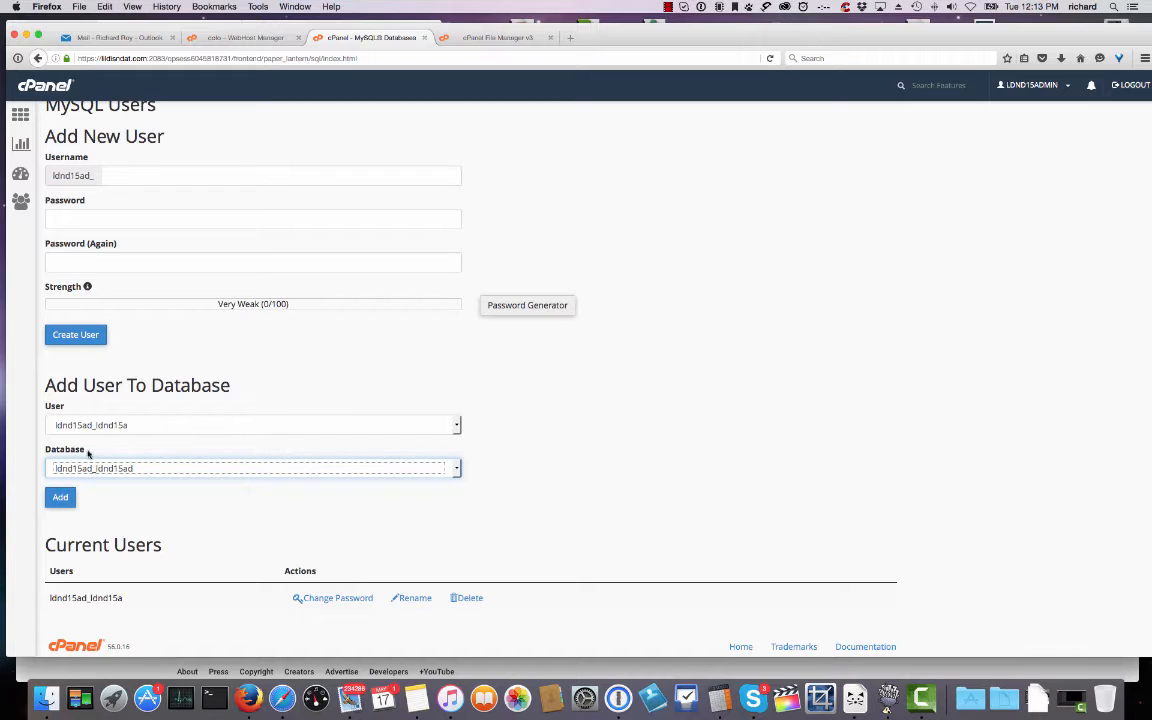
scroll(257, 375, up, 5)
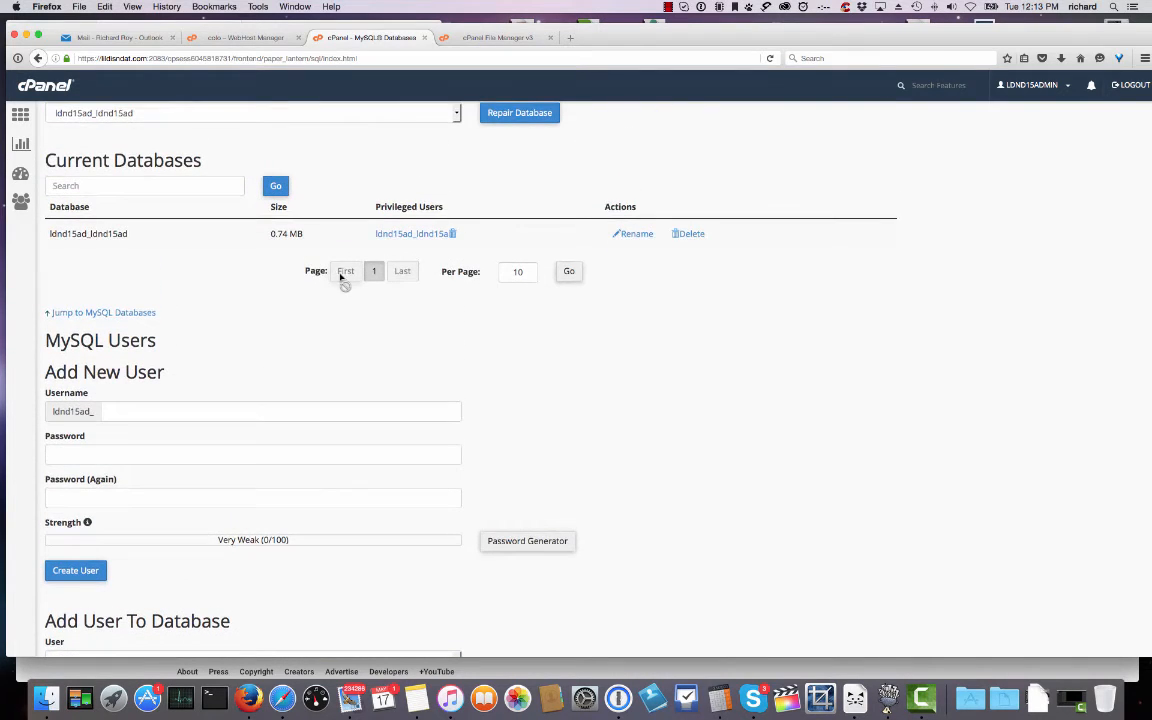
click(690, 234)
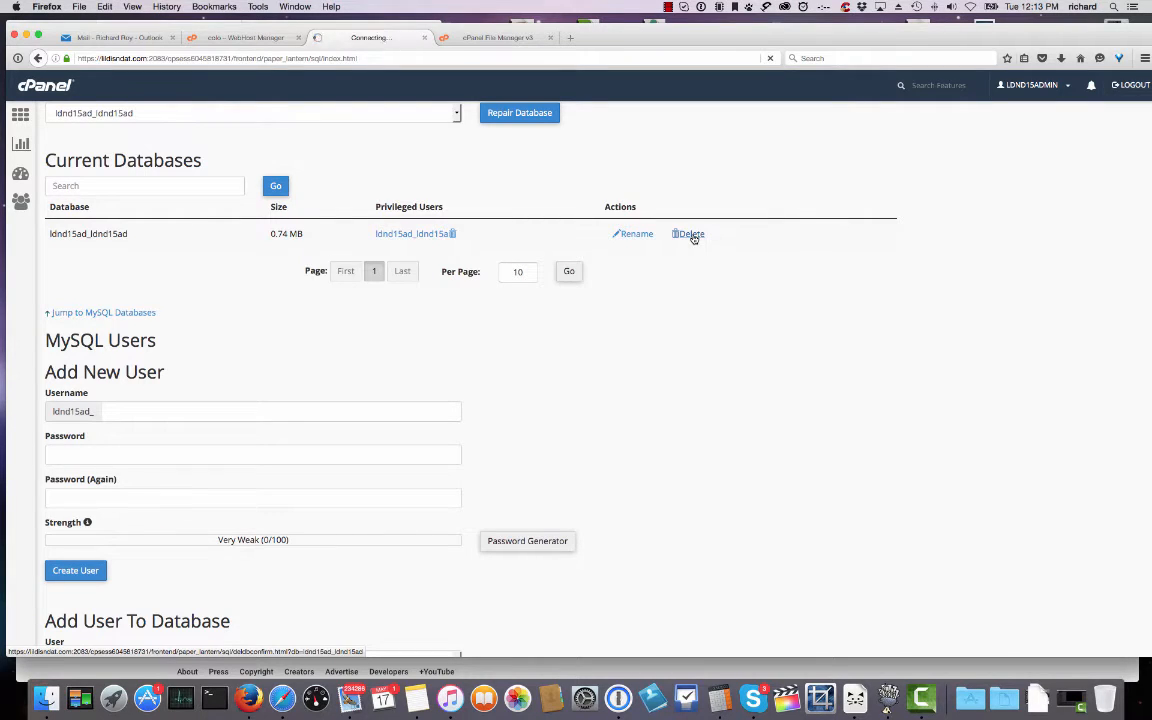
click(85, 182)
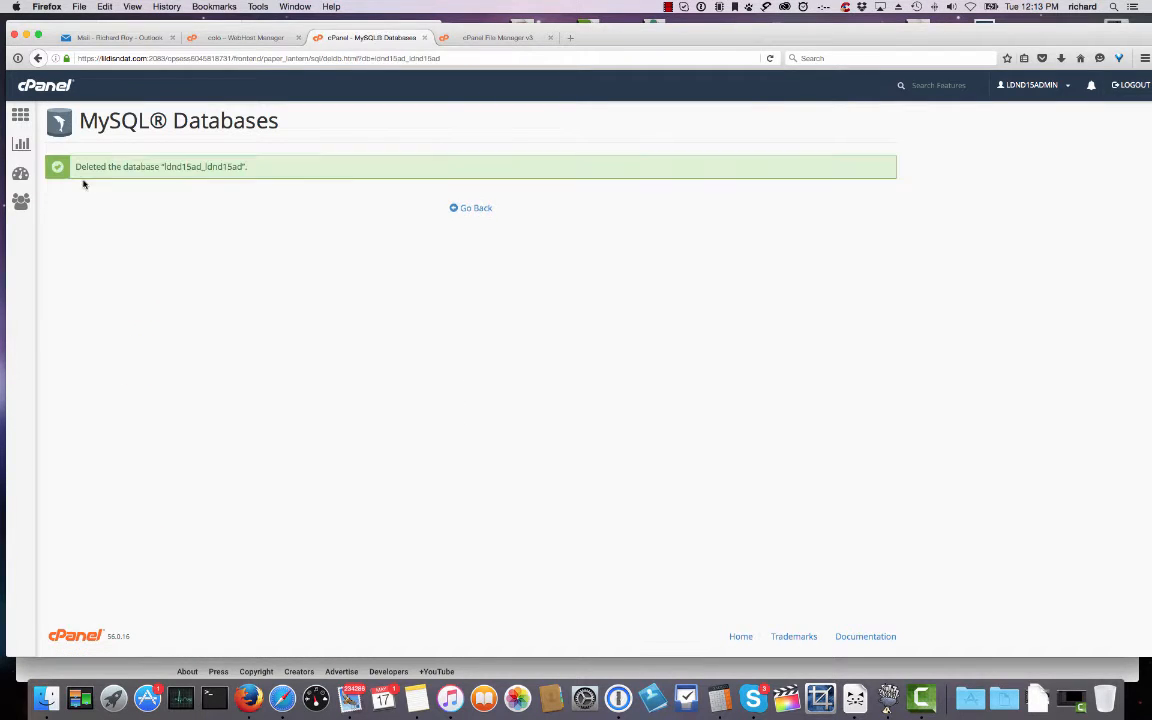
click(465, 209)
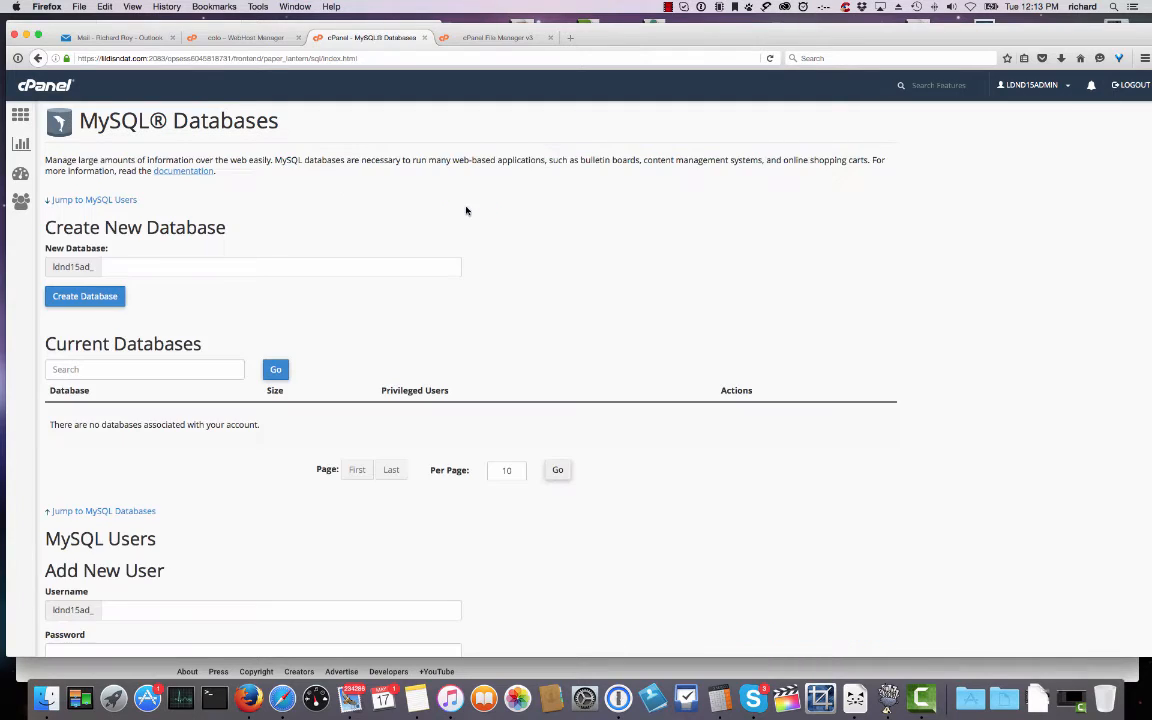
Step: Permanently delete the existing MySQL user
scroll(648, 324, down, 5)
scroll(648, 324, down, 2)
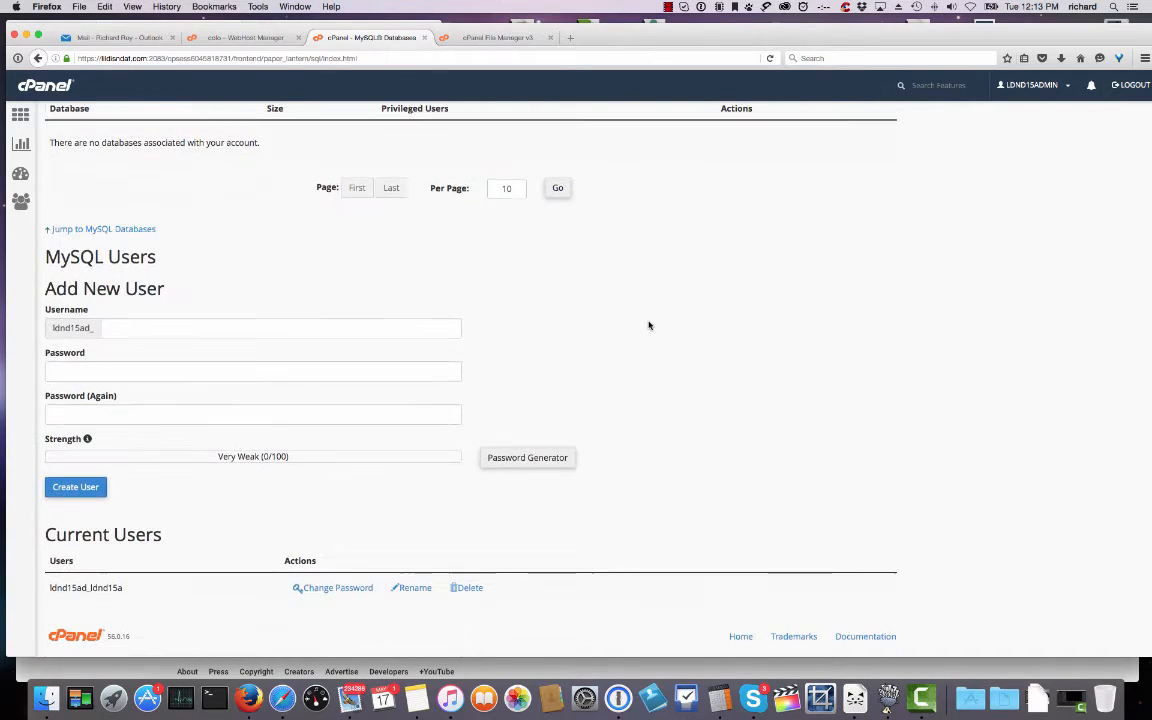
click(463, 588)
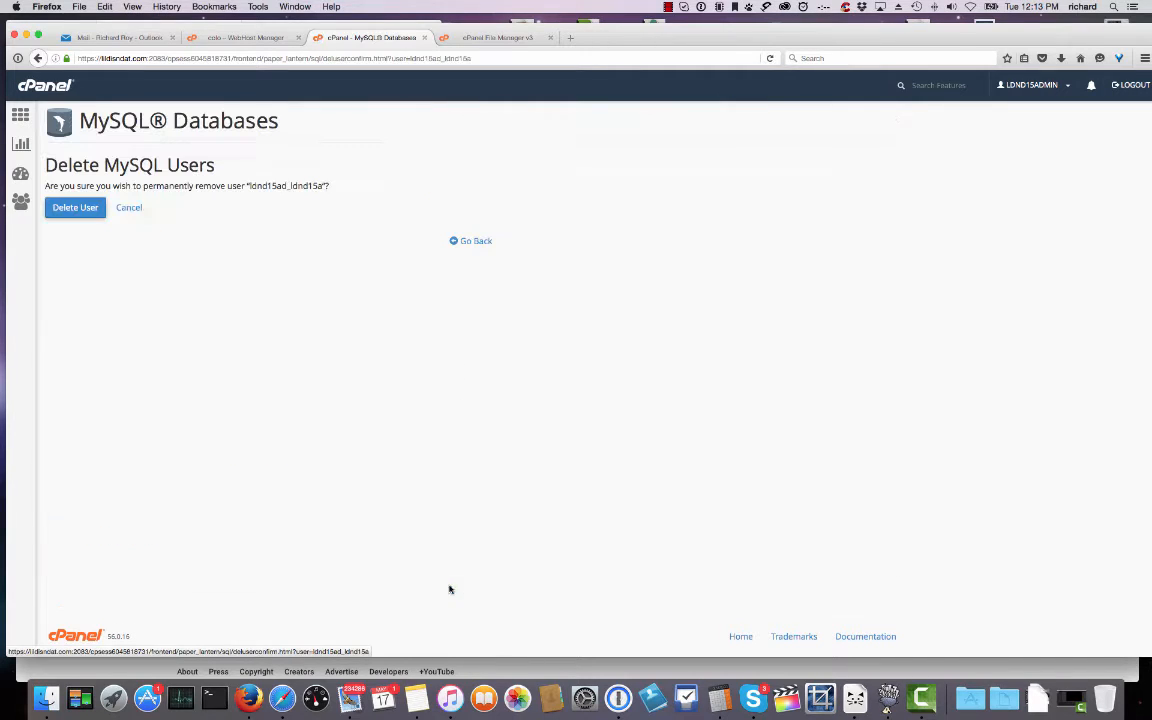
click(98, 207)
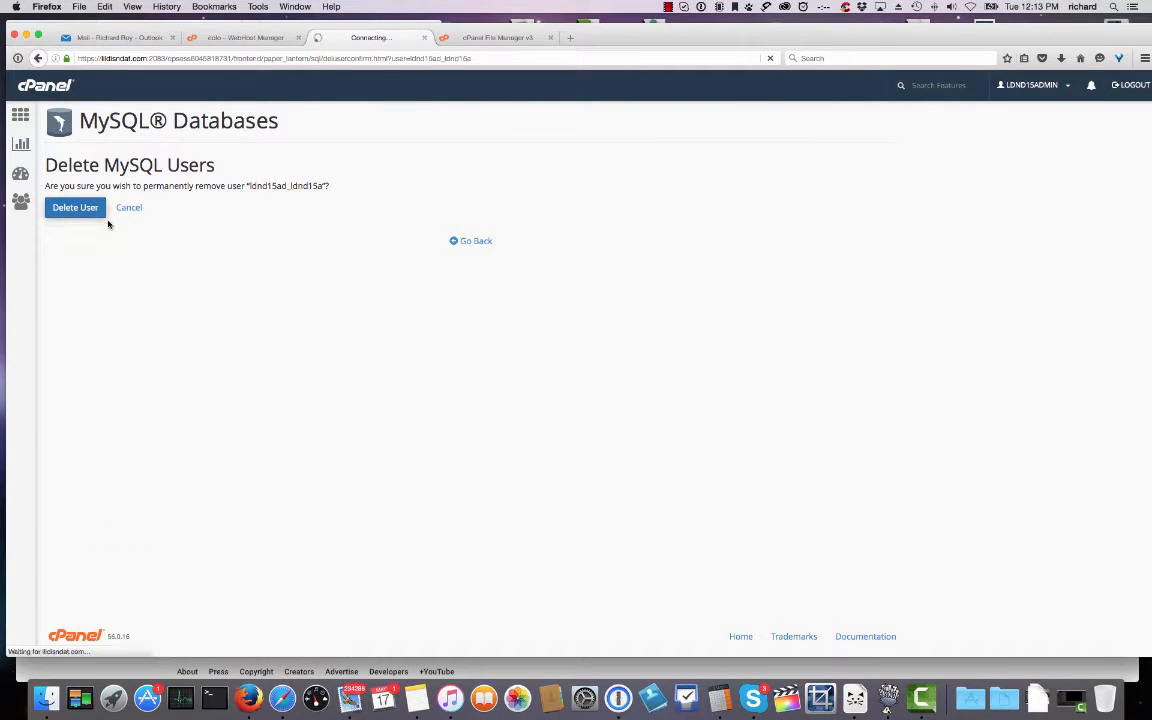
click(475, 235)
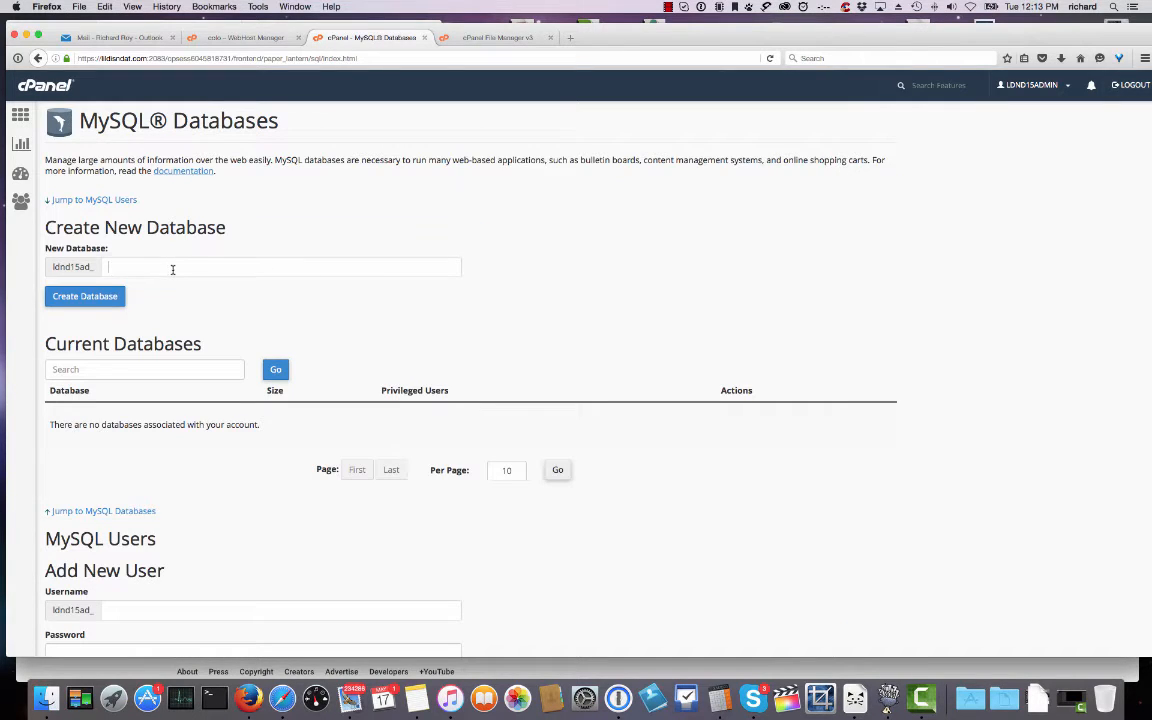
Step: Create a new empty MySQL database and return to the Current Databases list
click(172, 269)
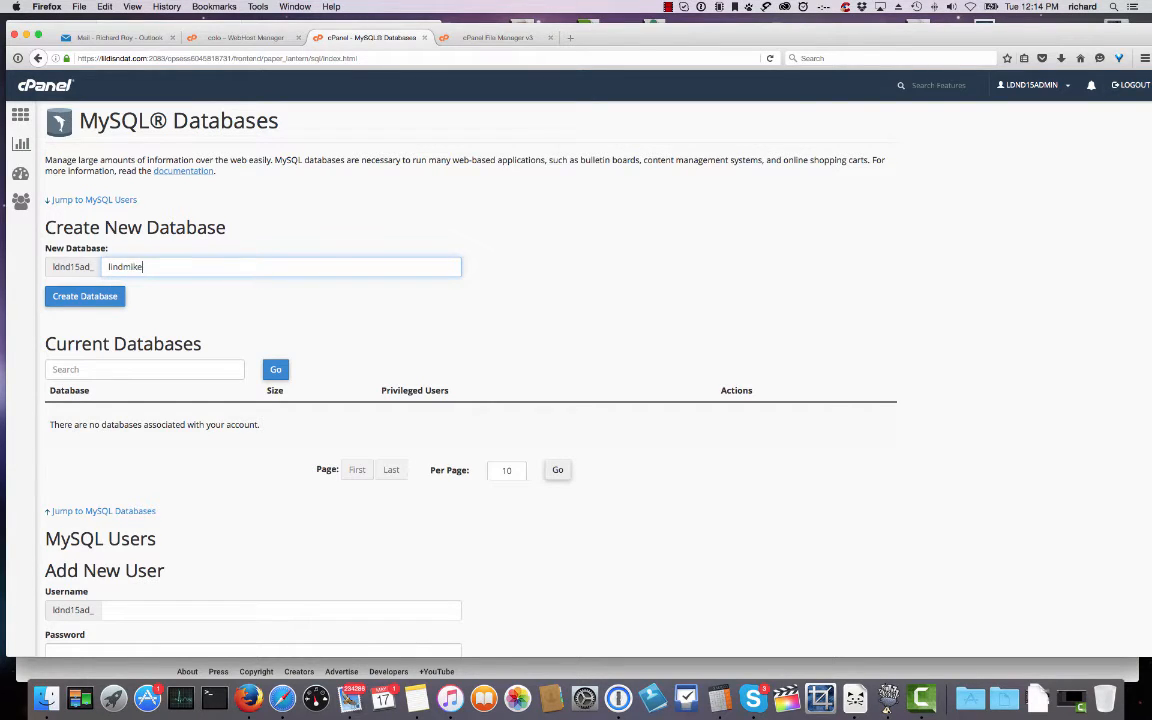
click(85, 296)
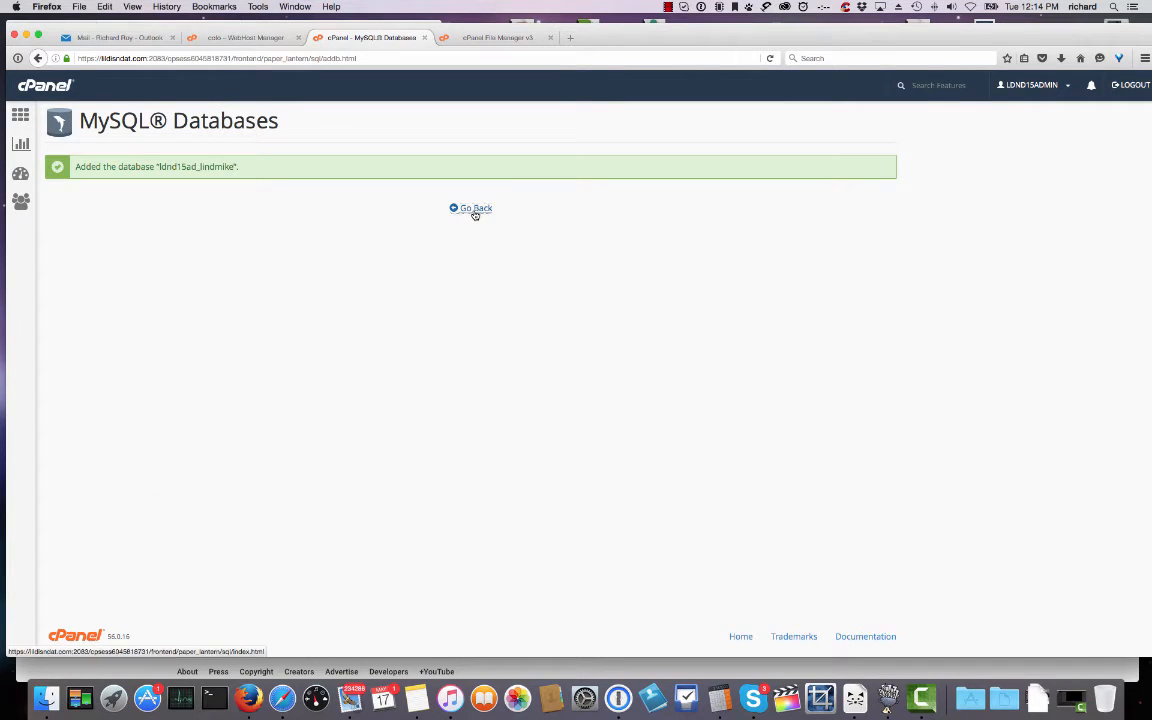
click(472, 216)
scroll(482, 320, down, 3)
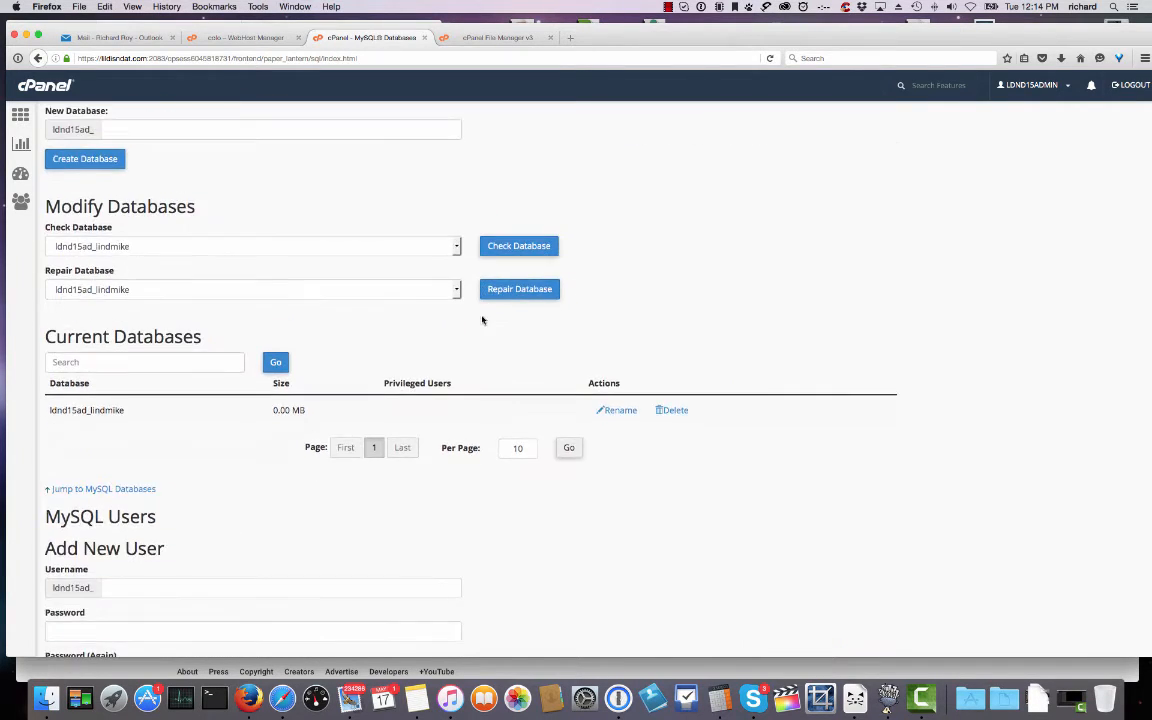
scroll(278, 440, down, 3)
Step: Enter a new MySQL username and generate an 18-character password for it
click(163, 472)
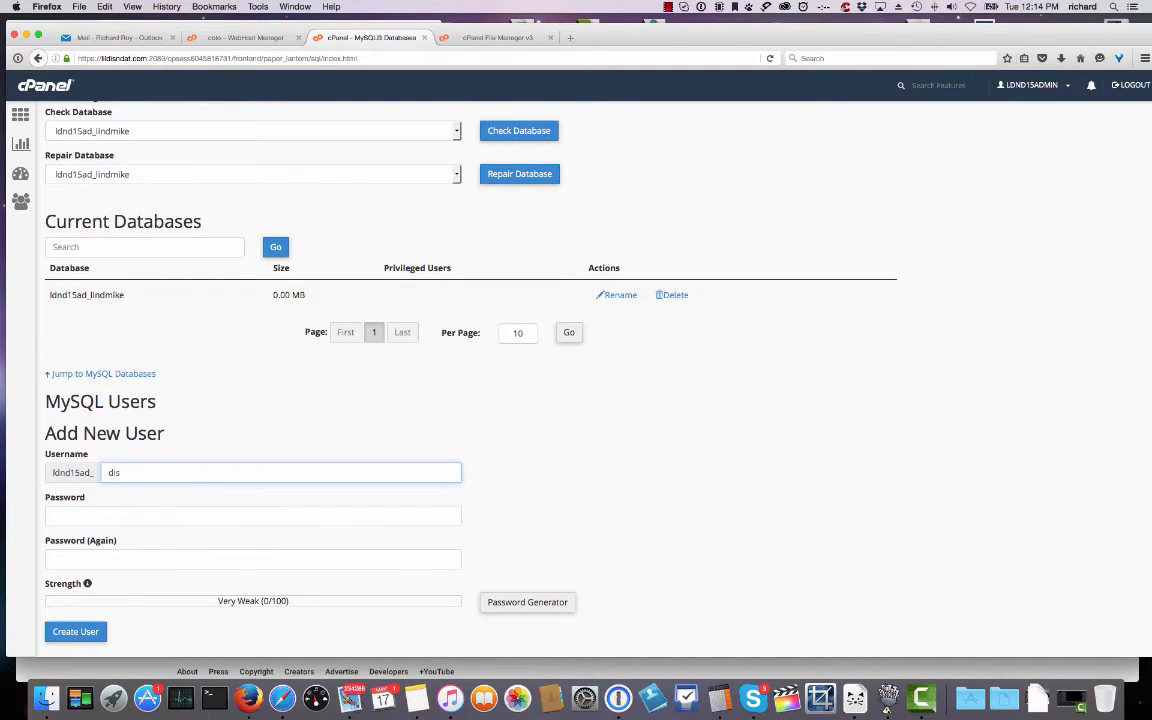
text(disndat)
click(532, 602)
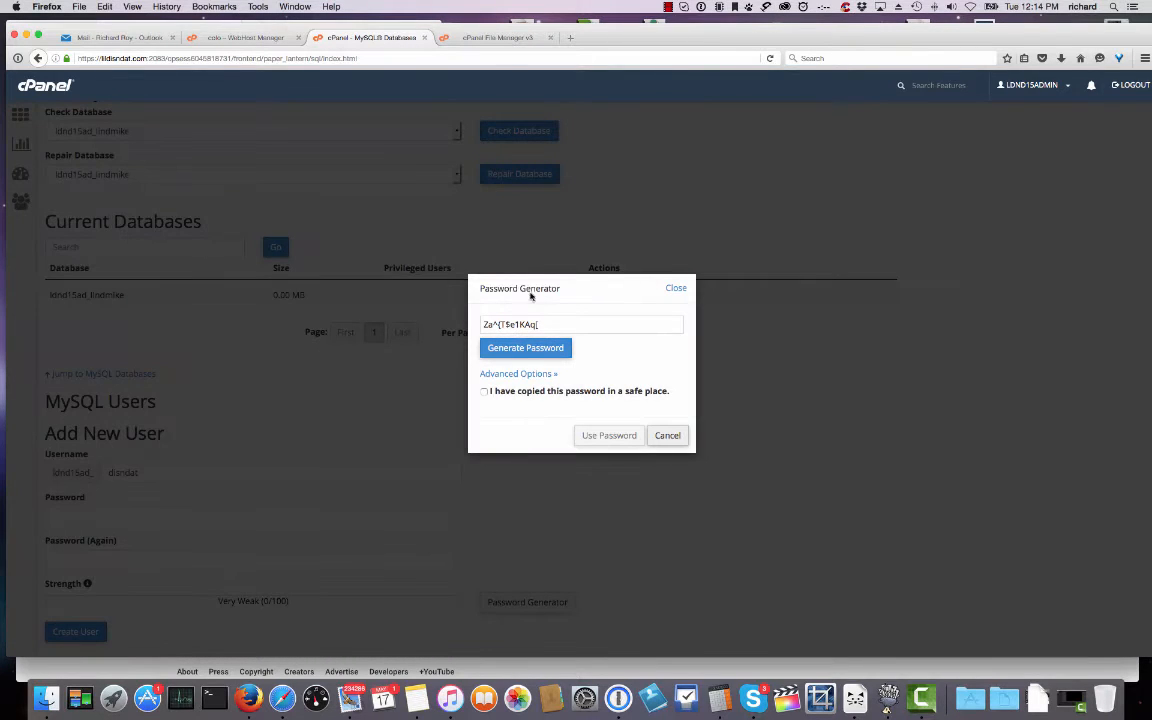
click(504, 376)
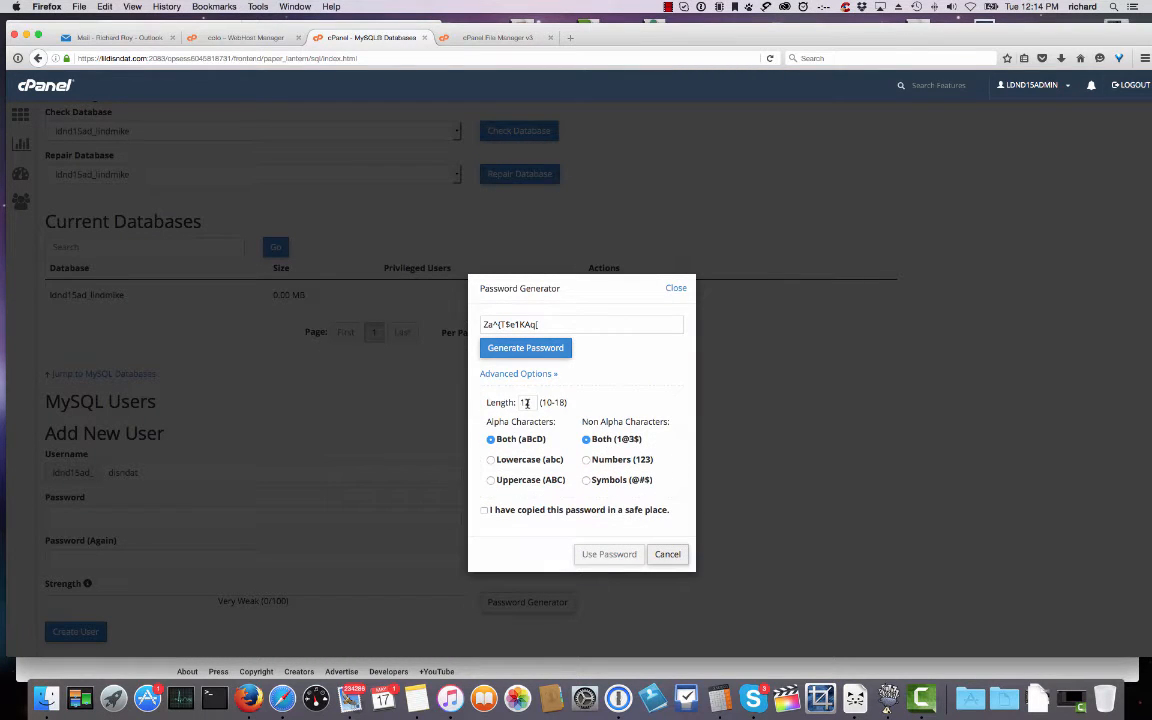
double_click(527, 403)
text(18)
click(516, 352)
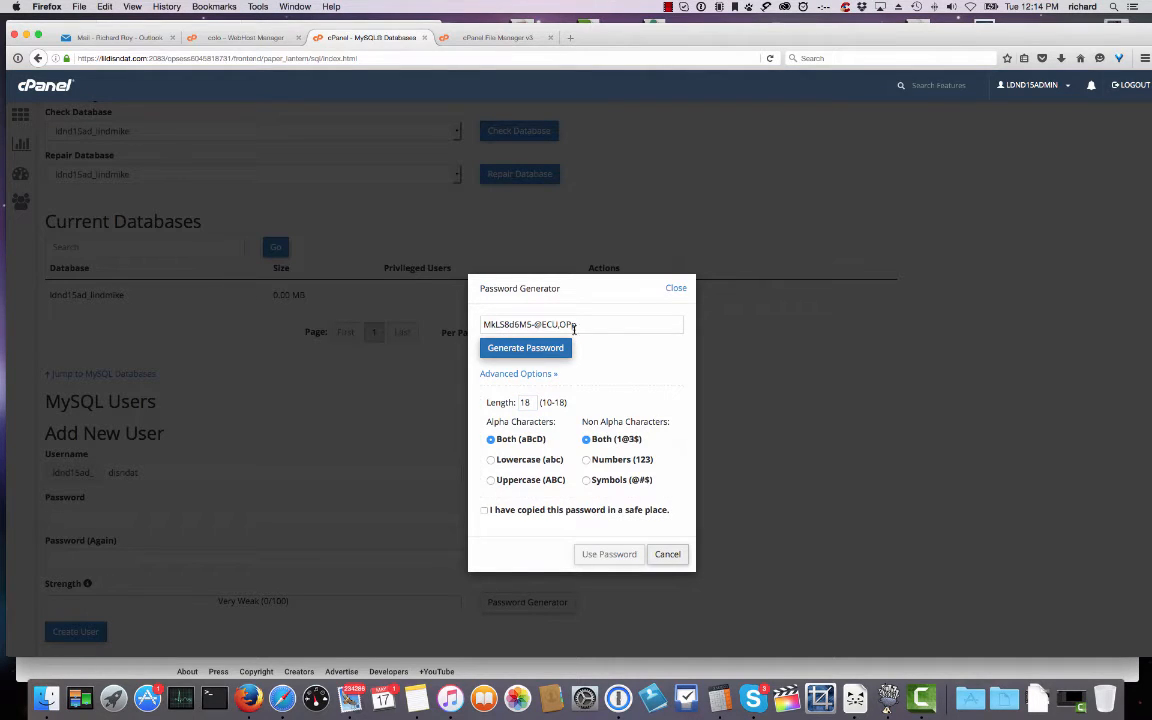
Step: Copy the generated password and create the MySQL user with it
drag(578, 324, 482, 325)
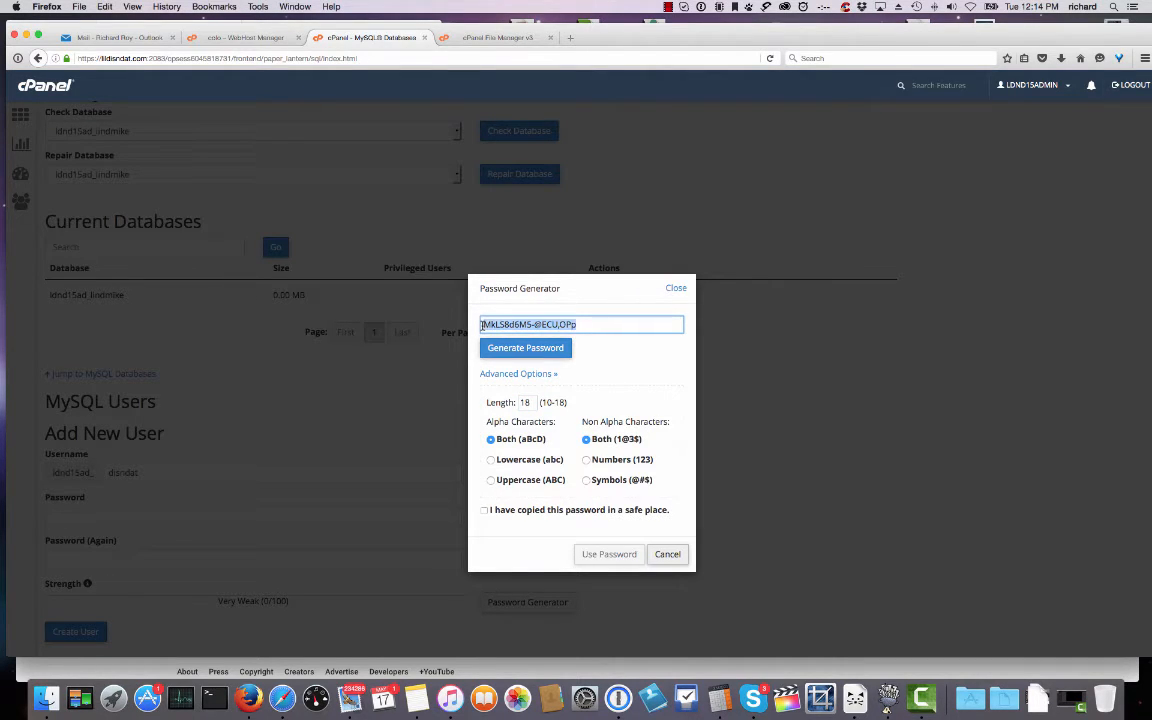
click(484, 511)
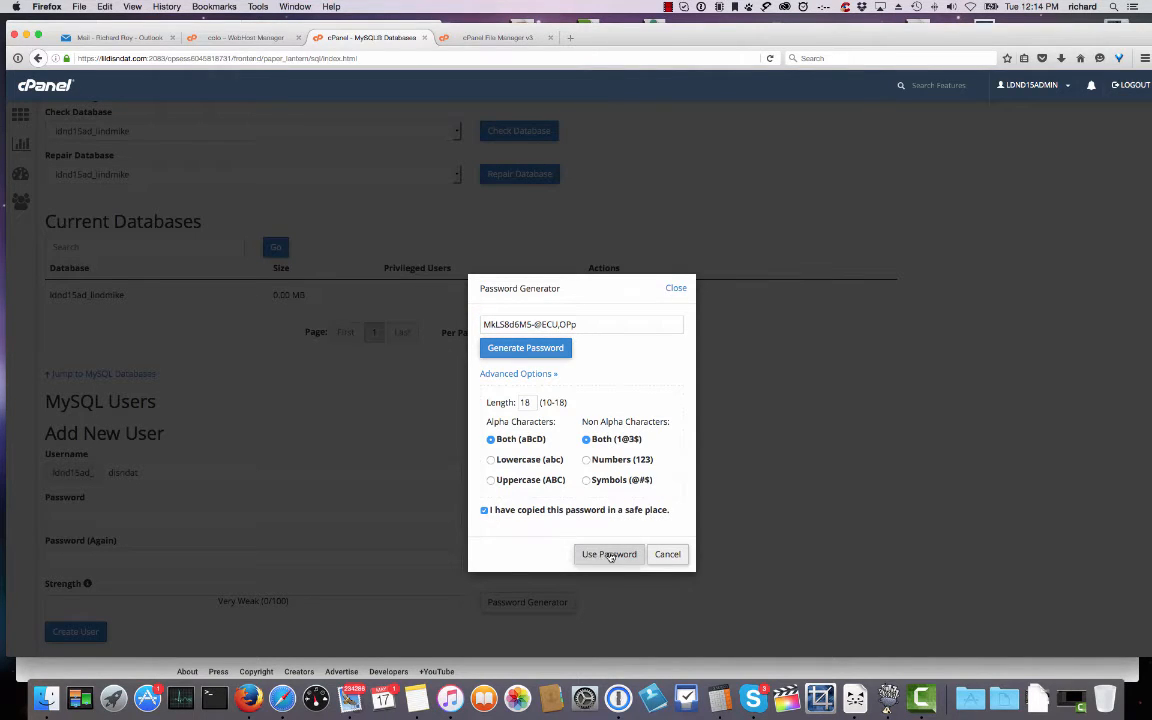
click(610, 555)
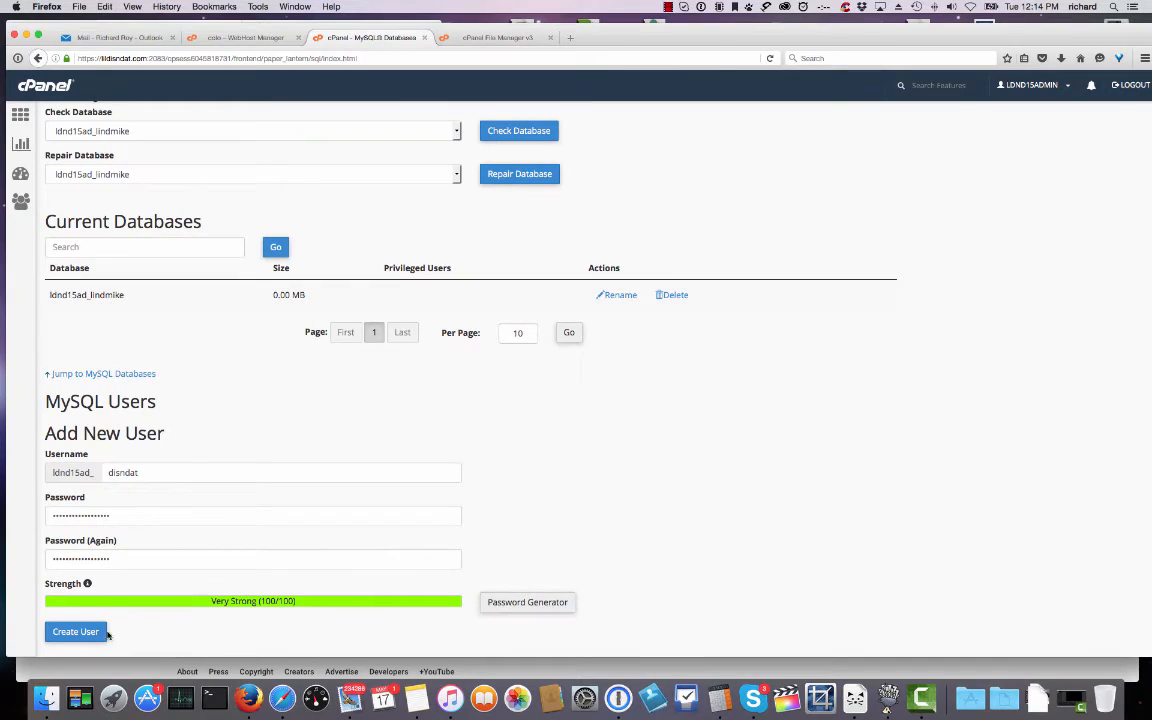
click(100, 631)
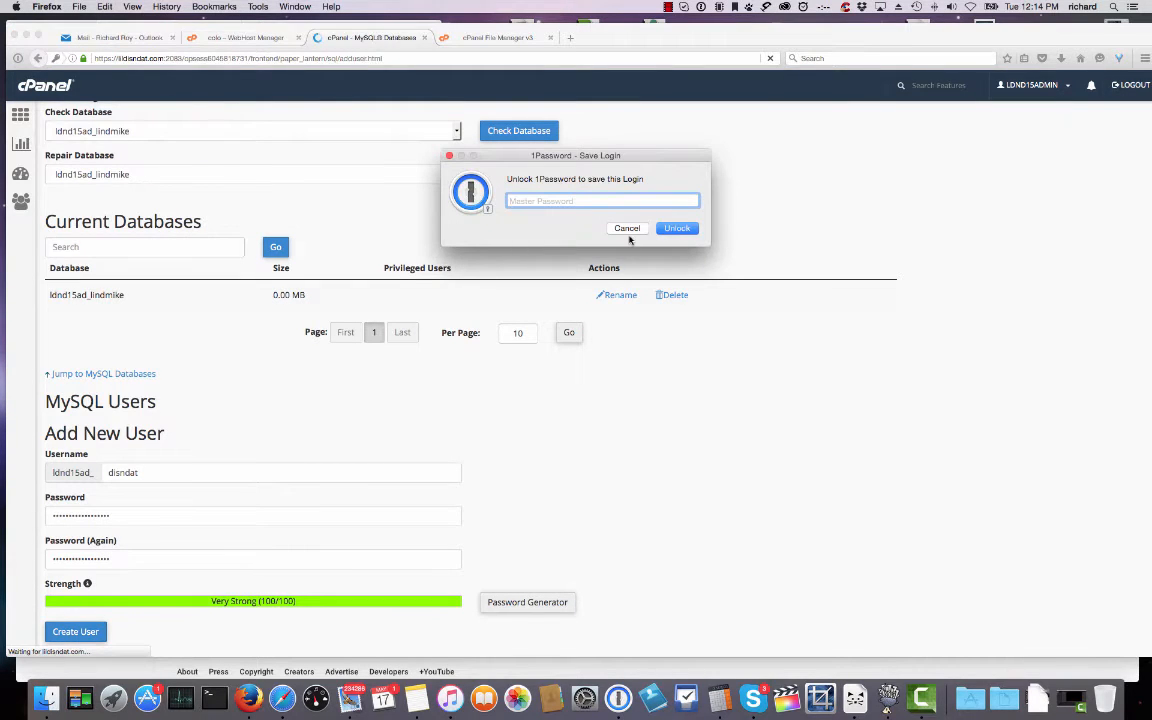
click(628, 229)
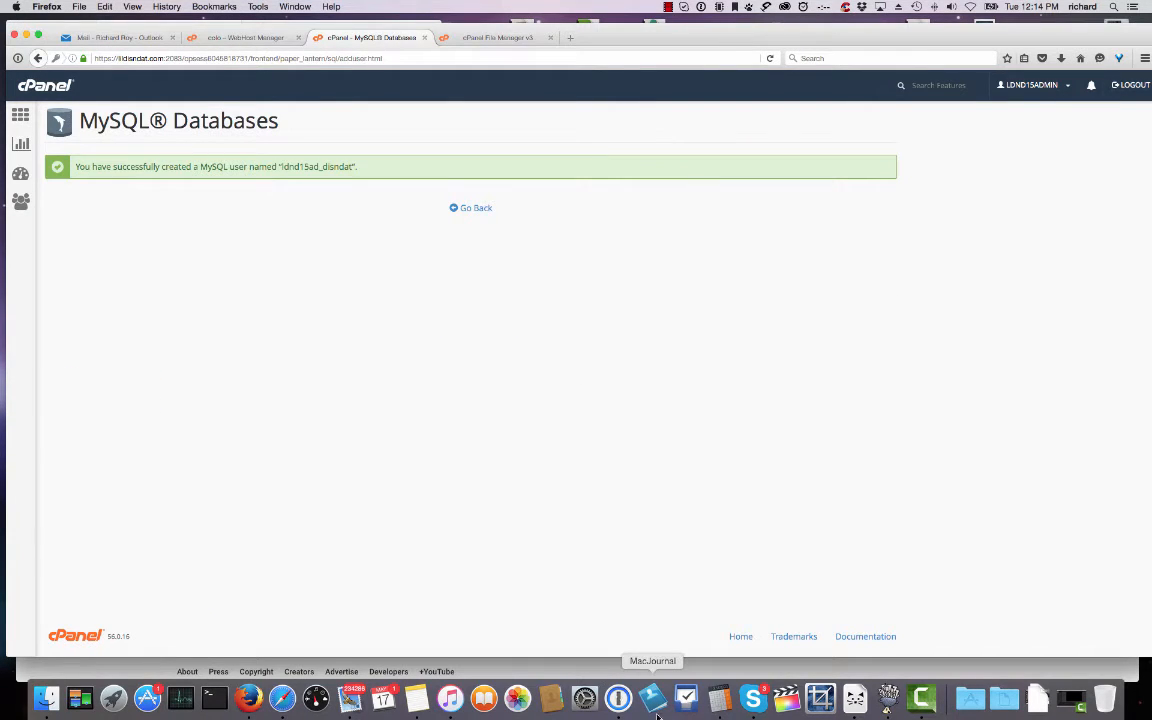
Step: Unlock 1Password with the master password
click(618, 698)
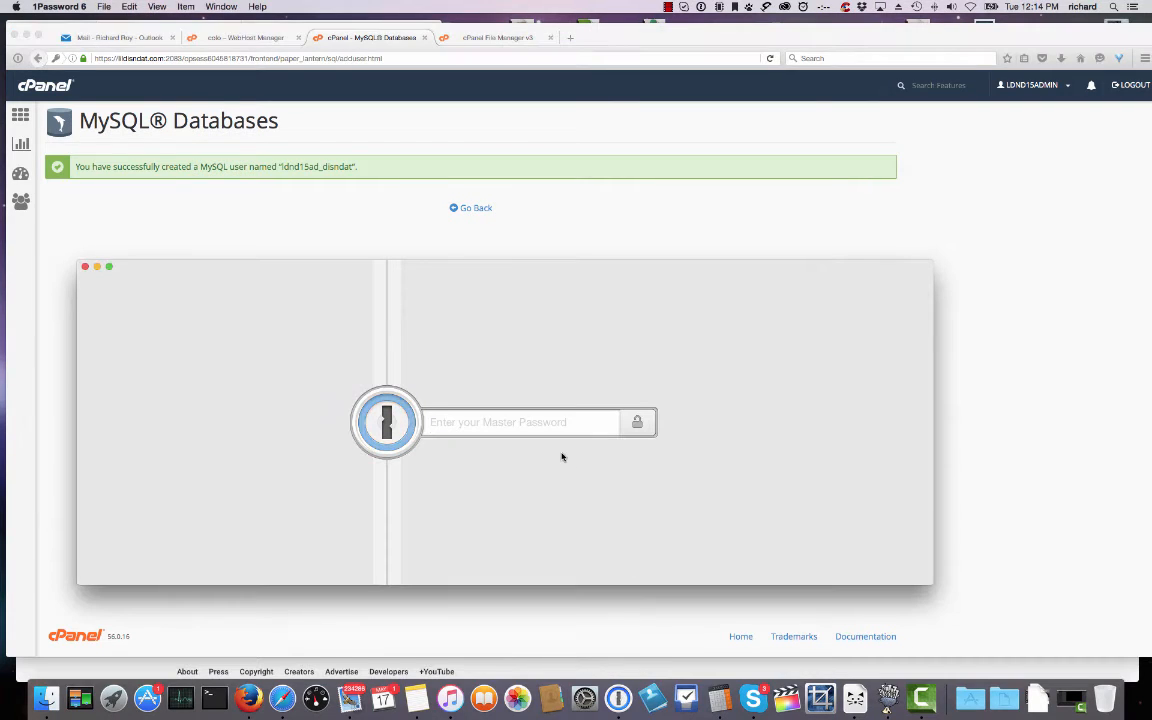
text(••••)
key(BackSpace)
key(BackSpace)
key(BackSpace)
key(BackSpace)
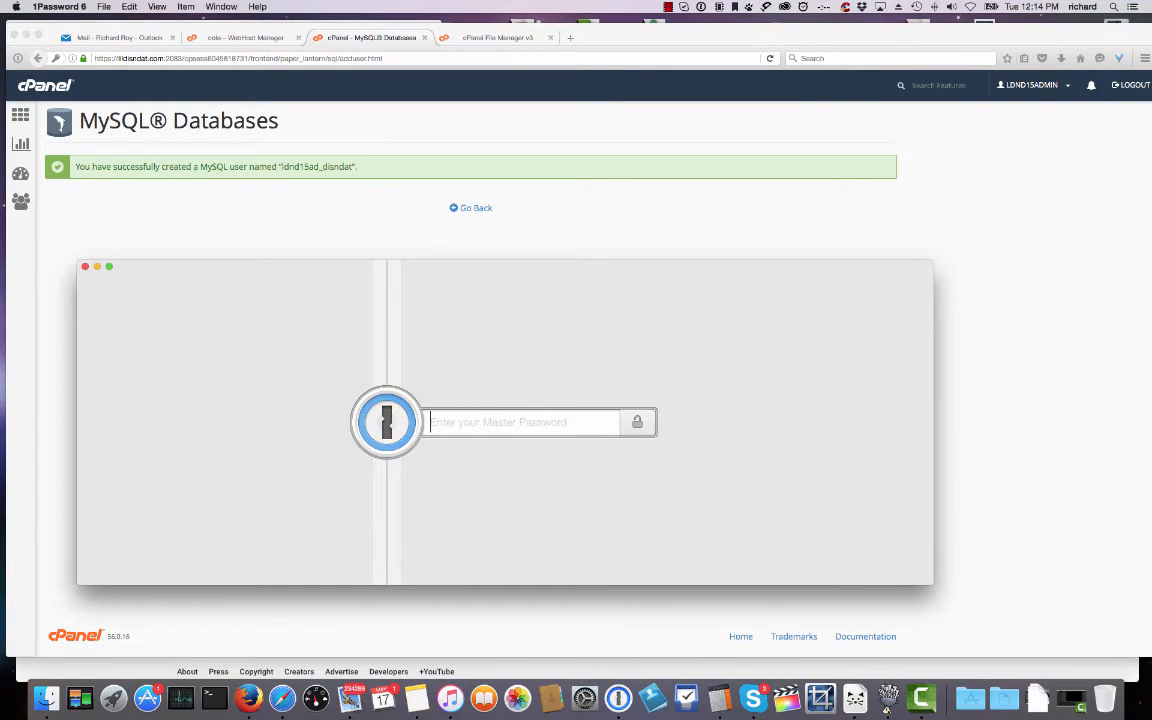
text(•••••••••)
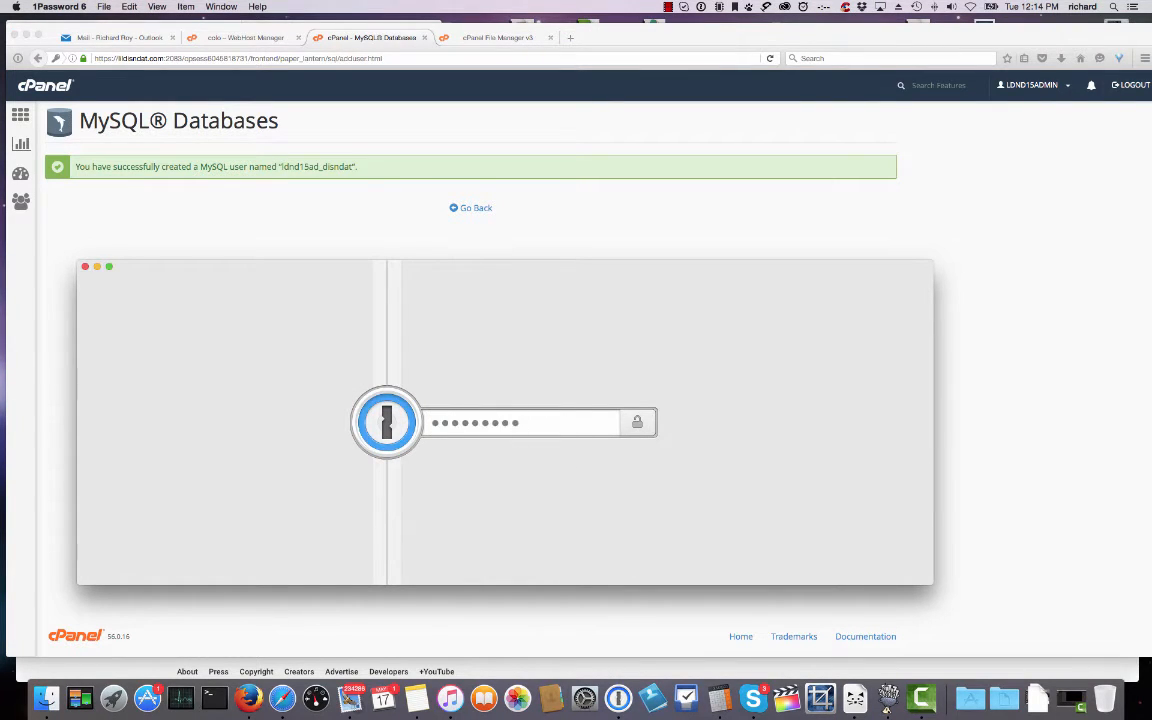
key(Return)
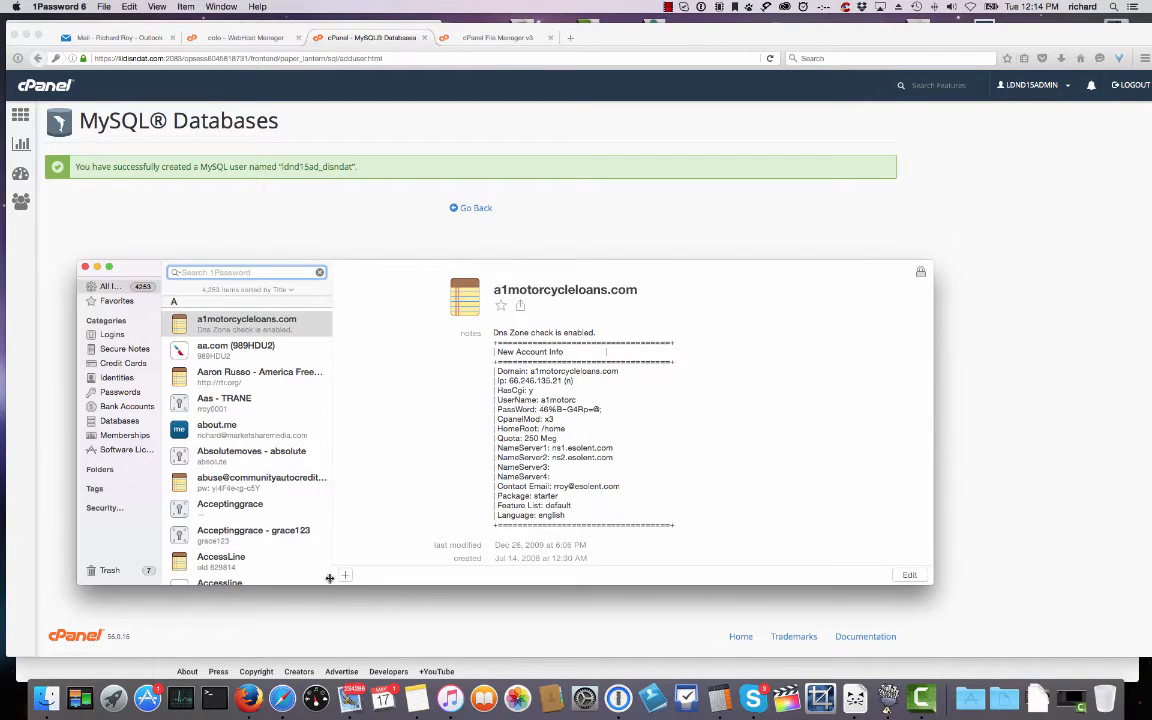
Step: Save a secure note 'lildisndat.com' holding a WP heading and the pasted database password
click(345, 576)
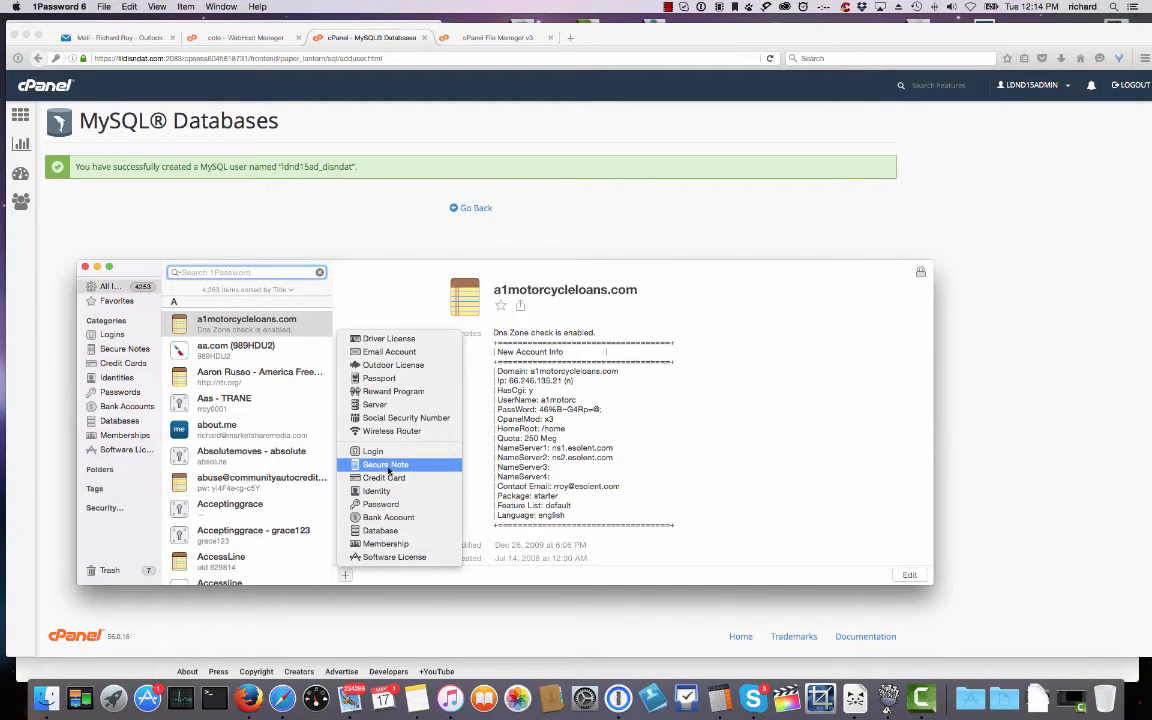
click(388, 466)
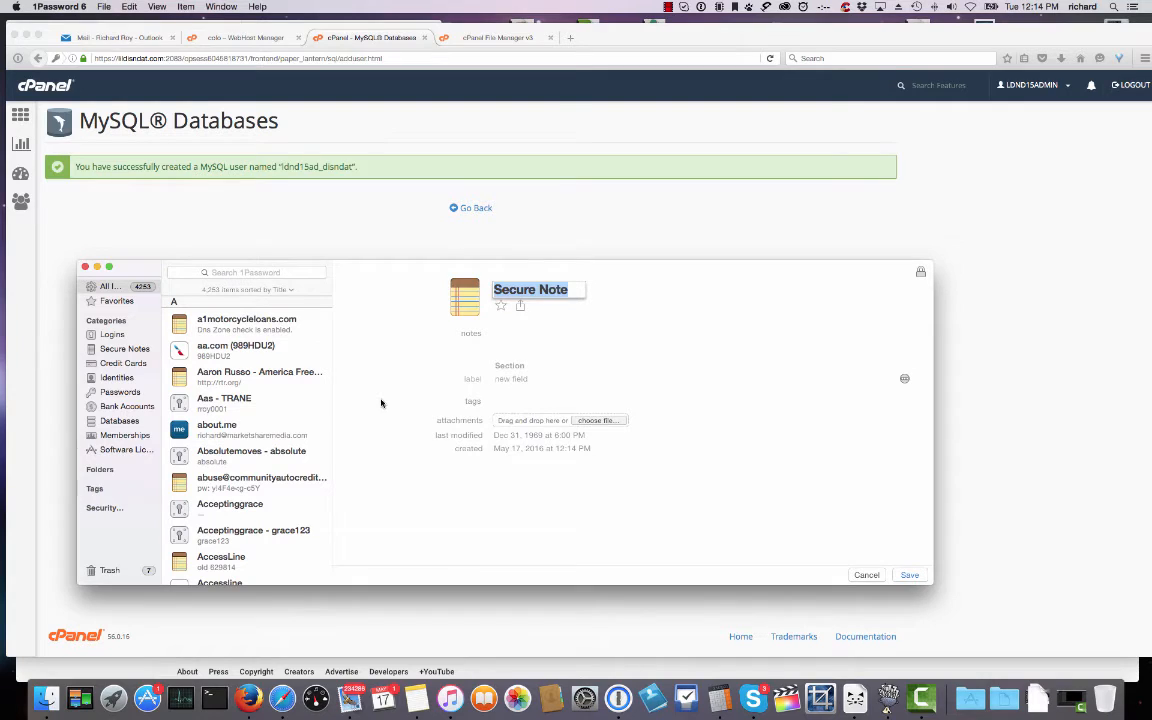
text(lildi)
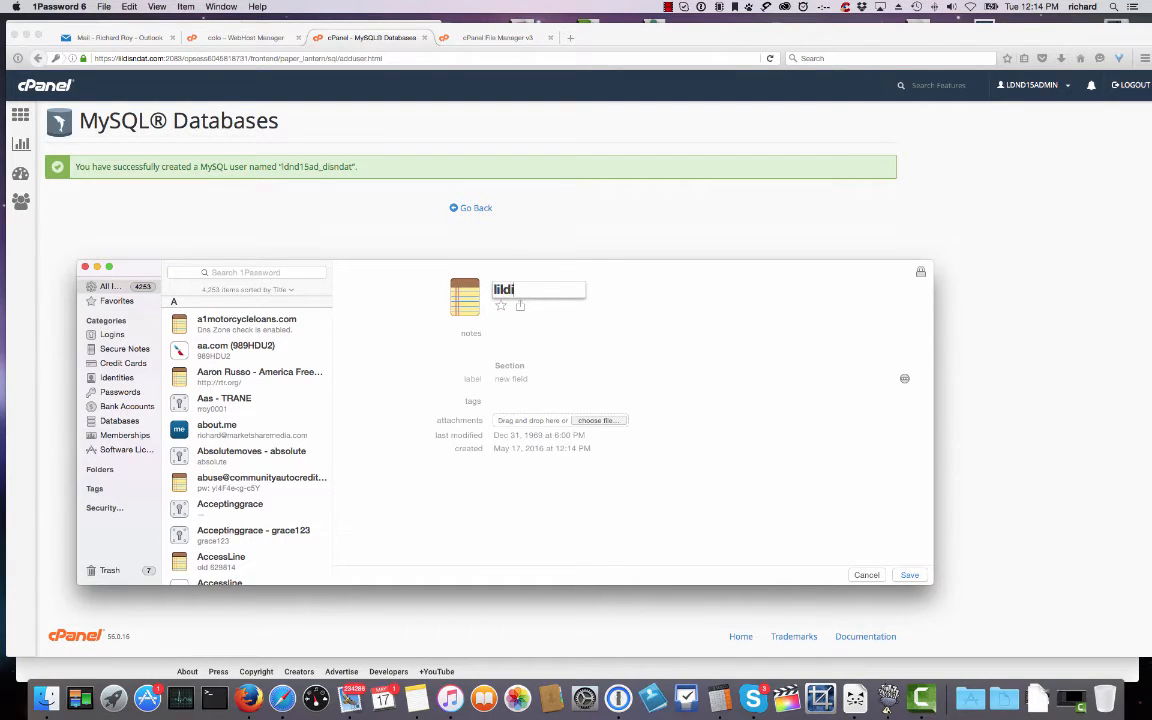
text(nn)
text(ndat)
text(.com)
click(506, 332)
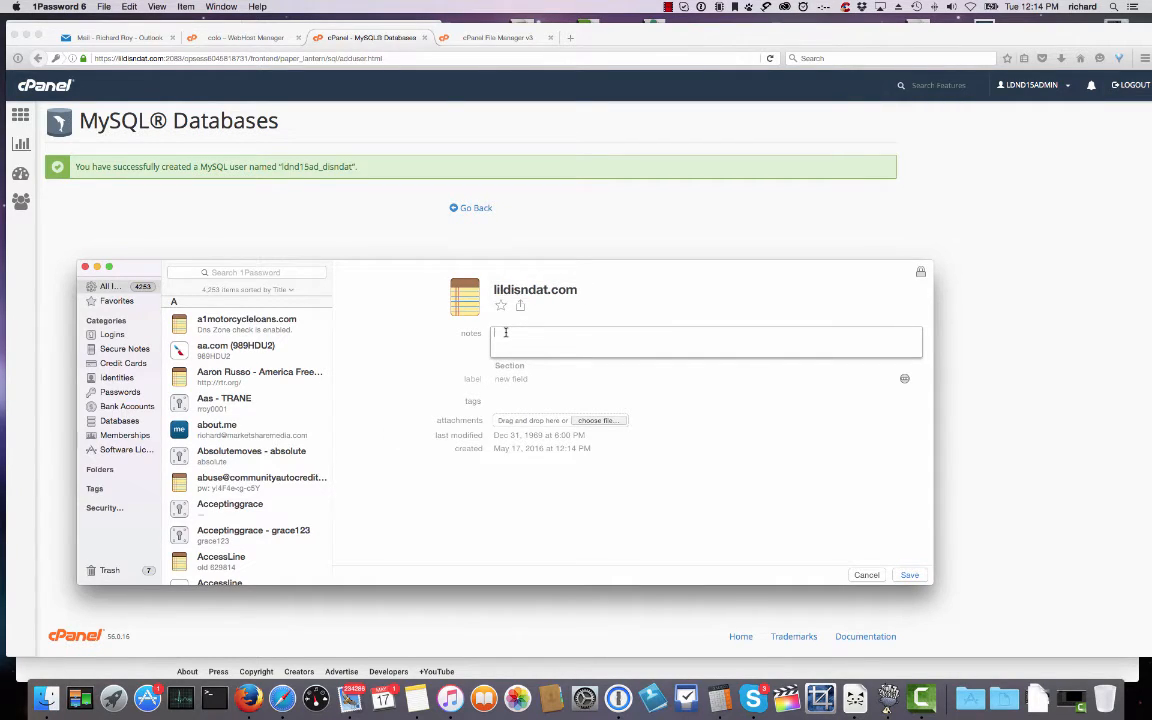
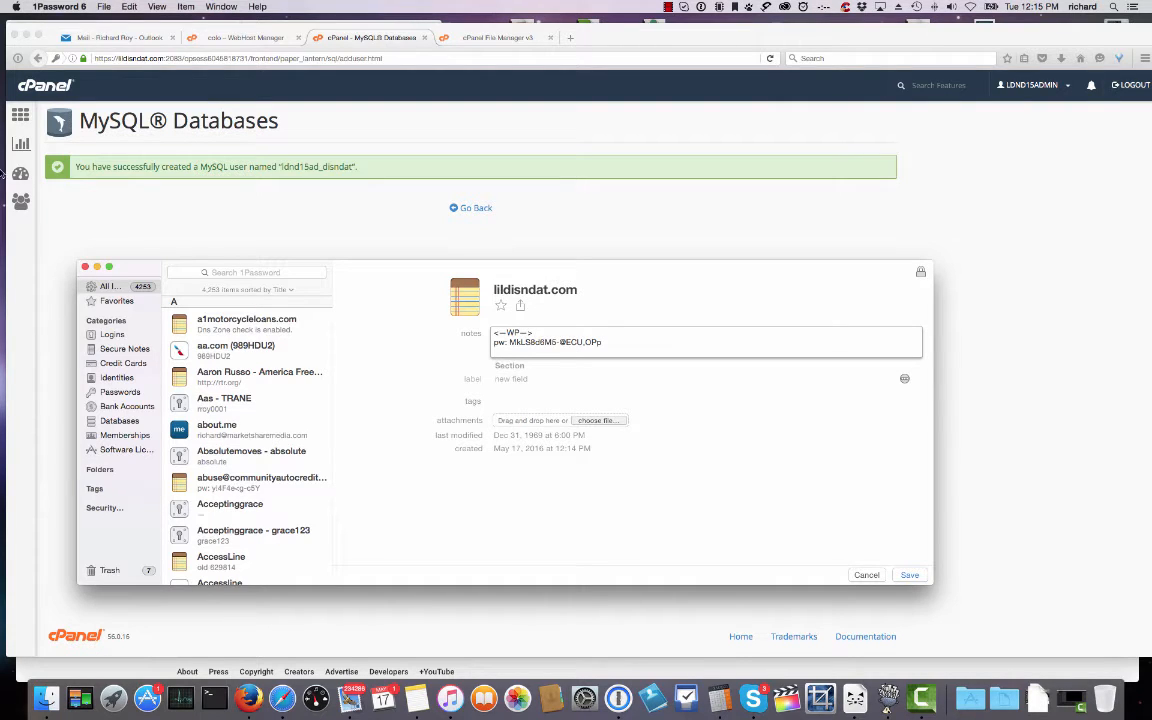
click(111, 183)
click(472, 209)
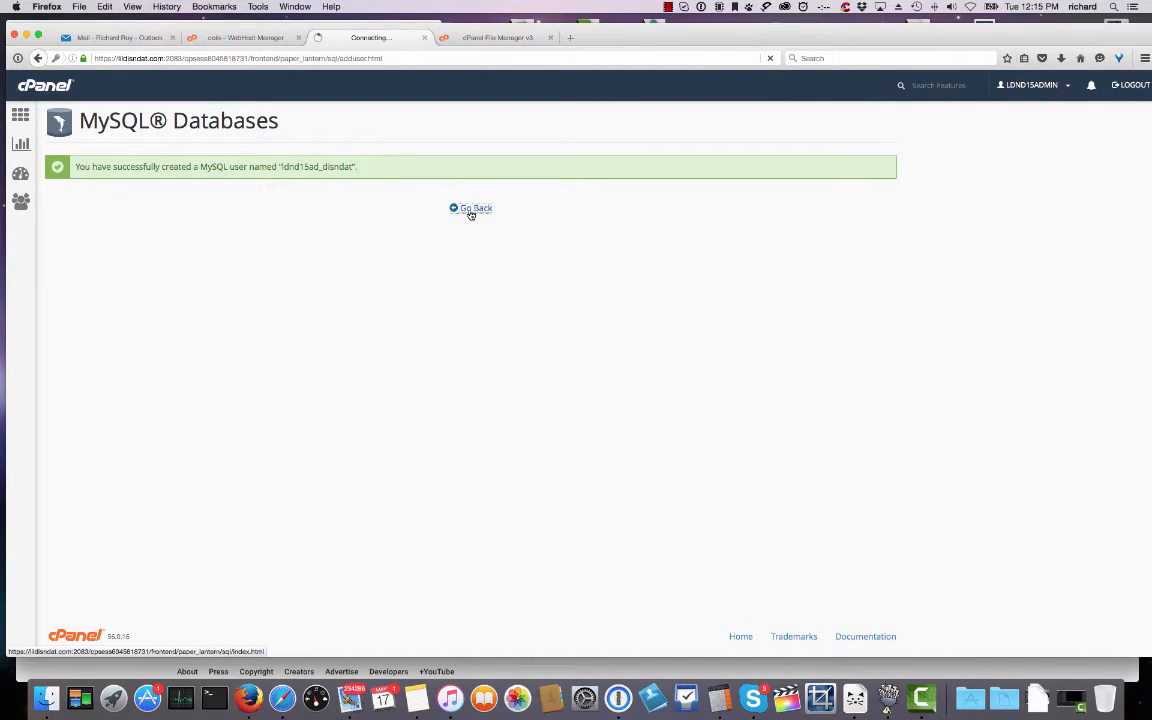
Step: Add the new MySQL user to the WordPress database with ALL PRIVILEGES and apply the changes
scroll(340, 282, down, 10)
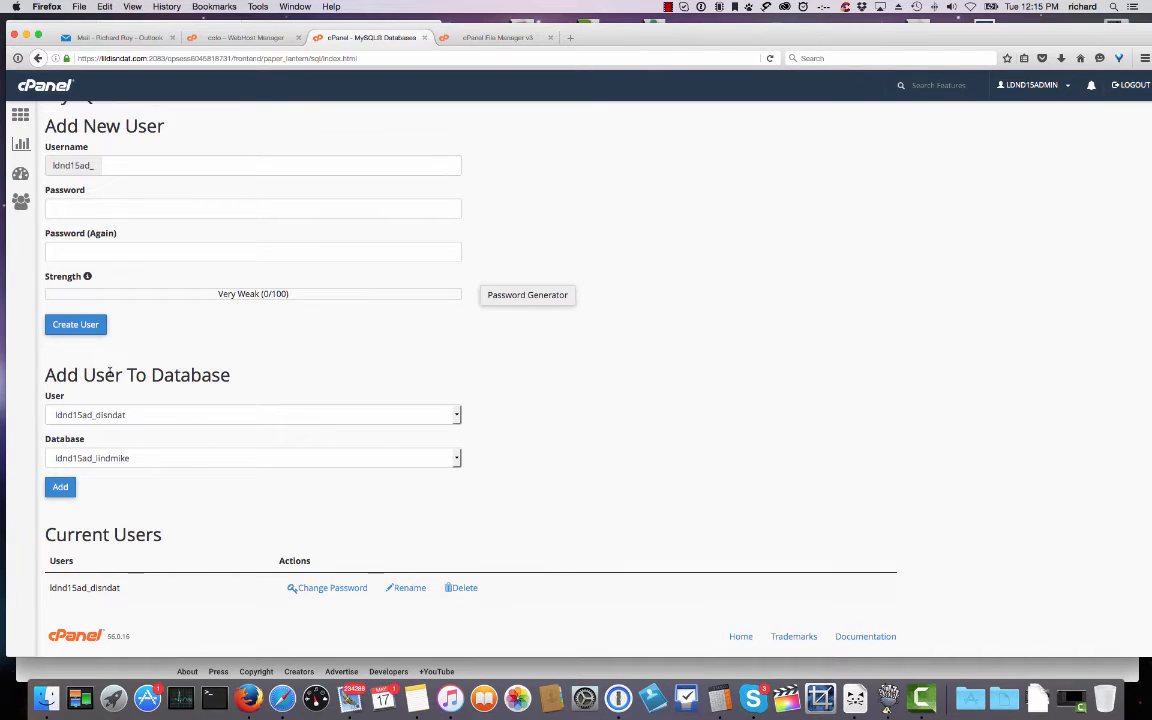
click(63, 489)
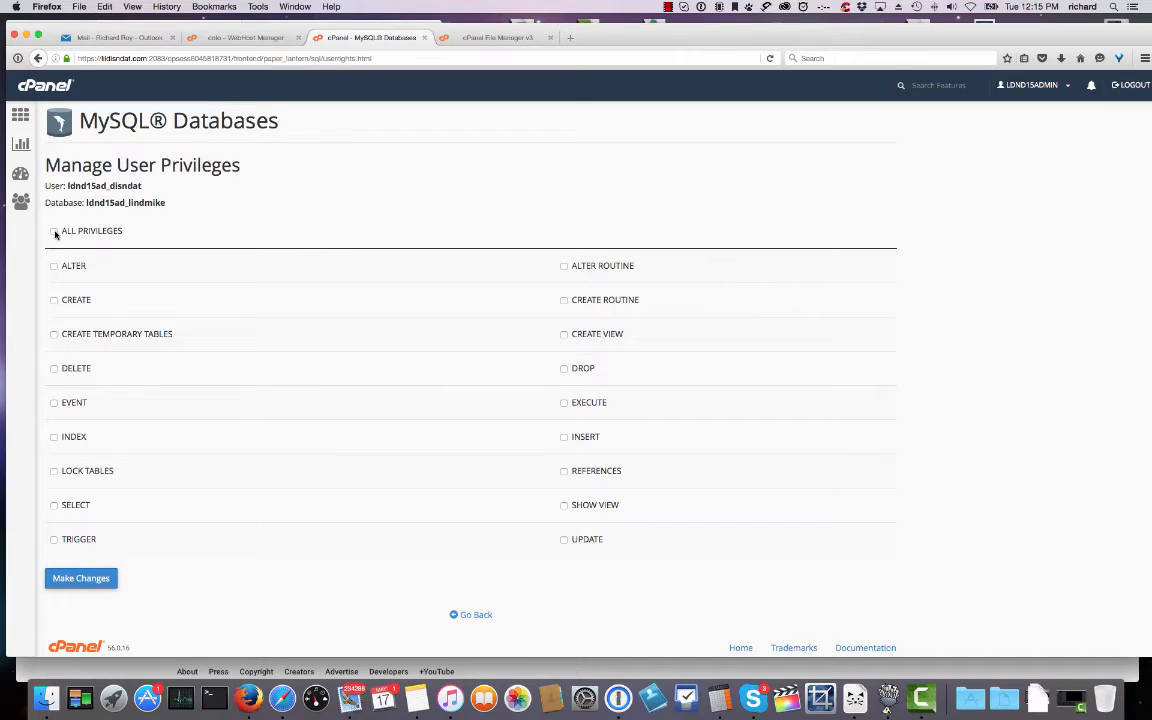
click(54, 232)
drag(165, 202, 41, 166)
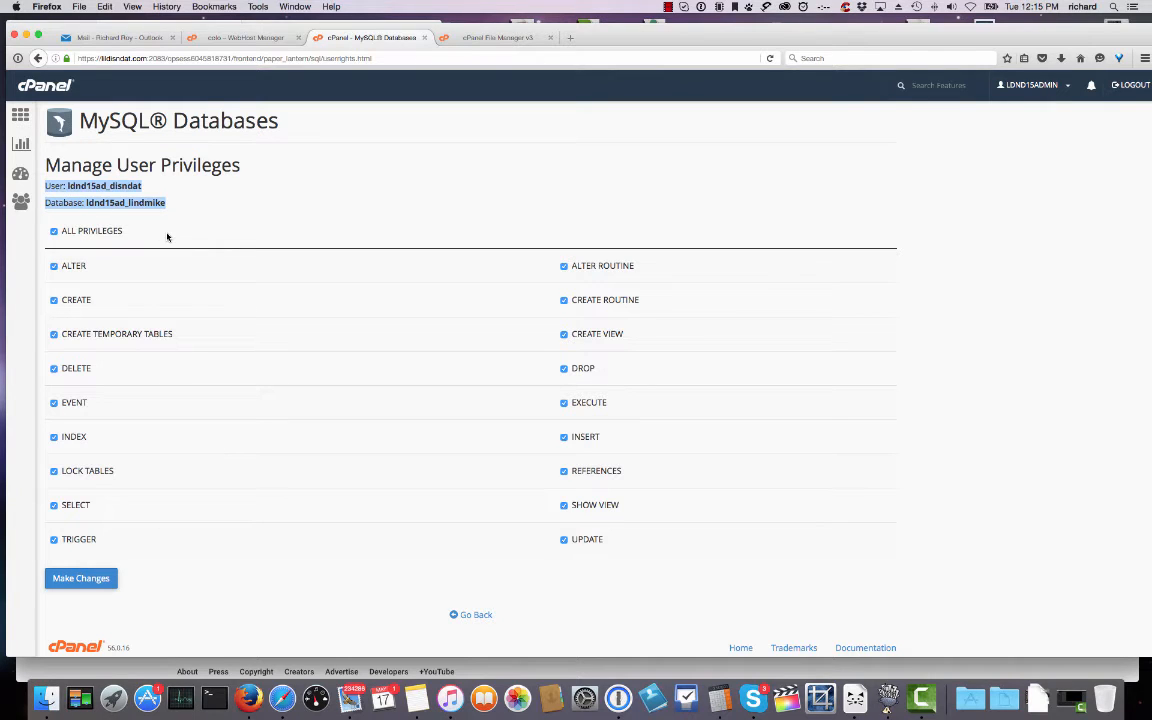
click(84, 578)
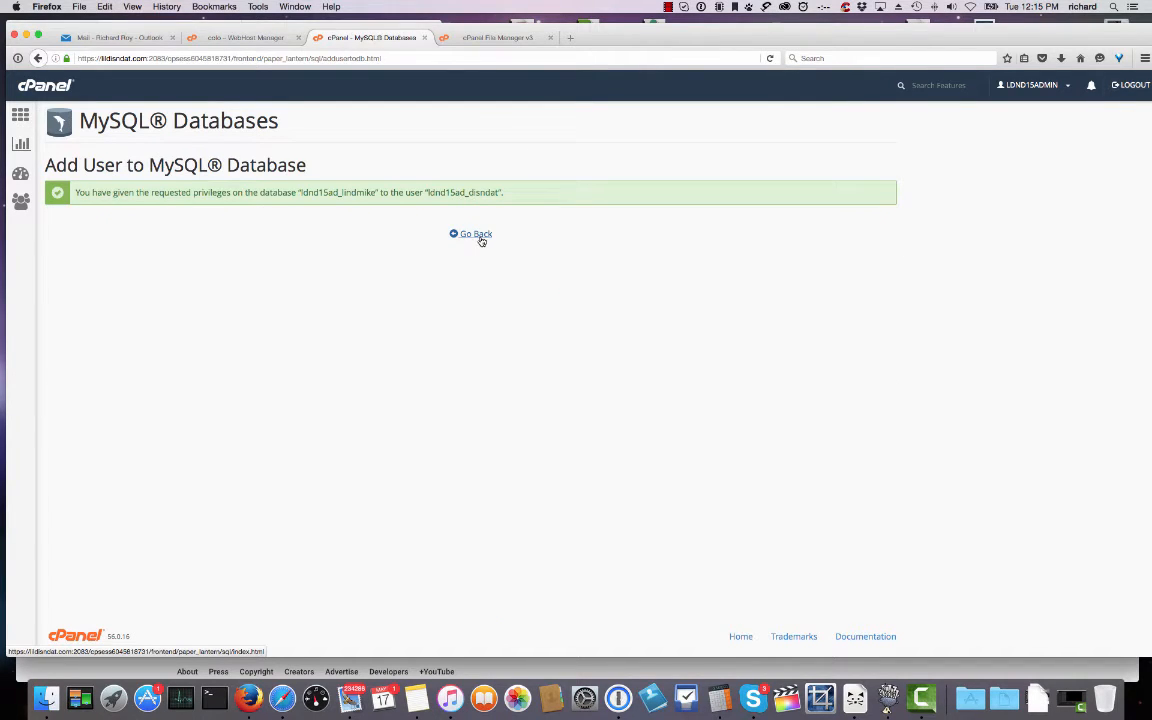
Step: Tidy the blank lines in the lildisndat.com secure note and save it in 1Password
click(631, 702)
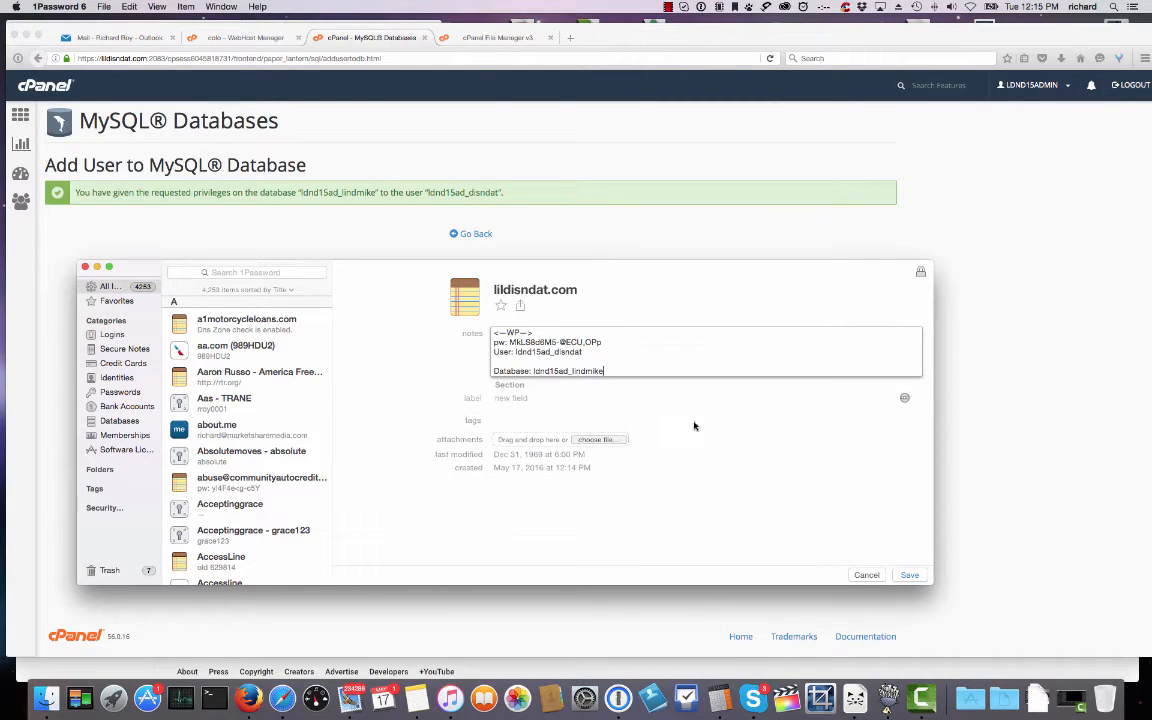
click(510, 362)
key(BackSpace)
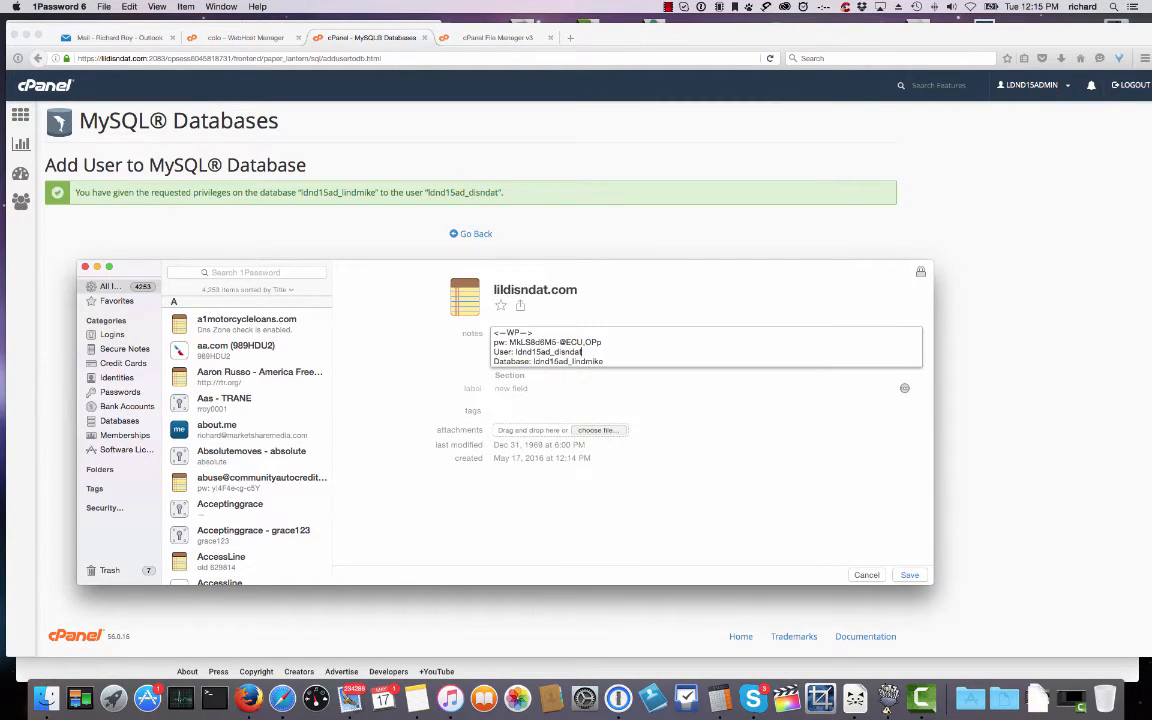
click(620, 362)
key(Return)
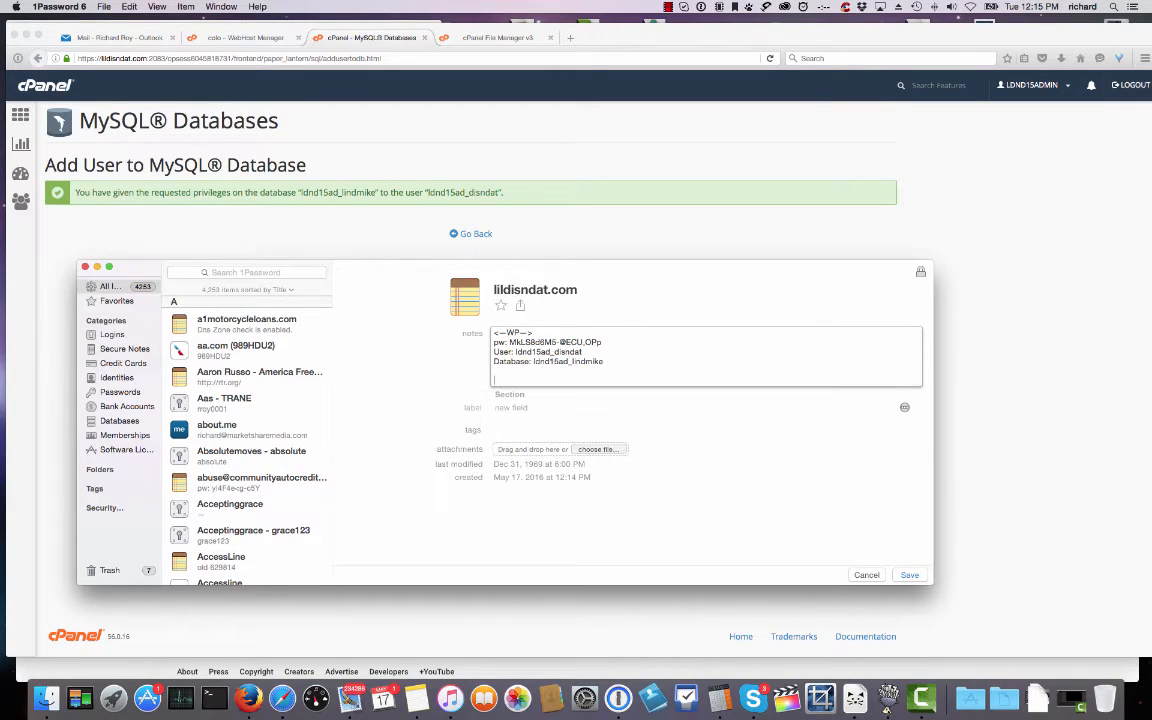
key(super+s)
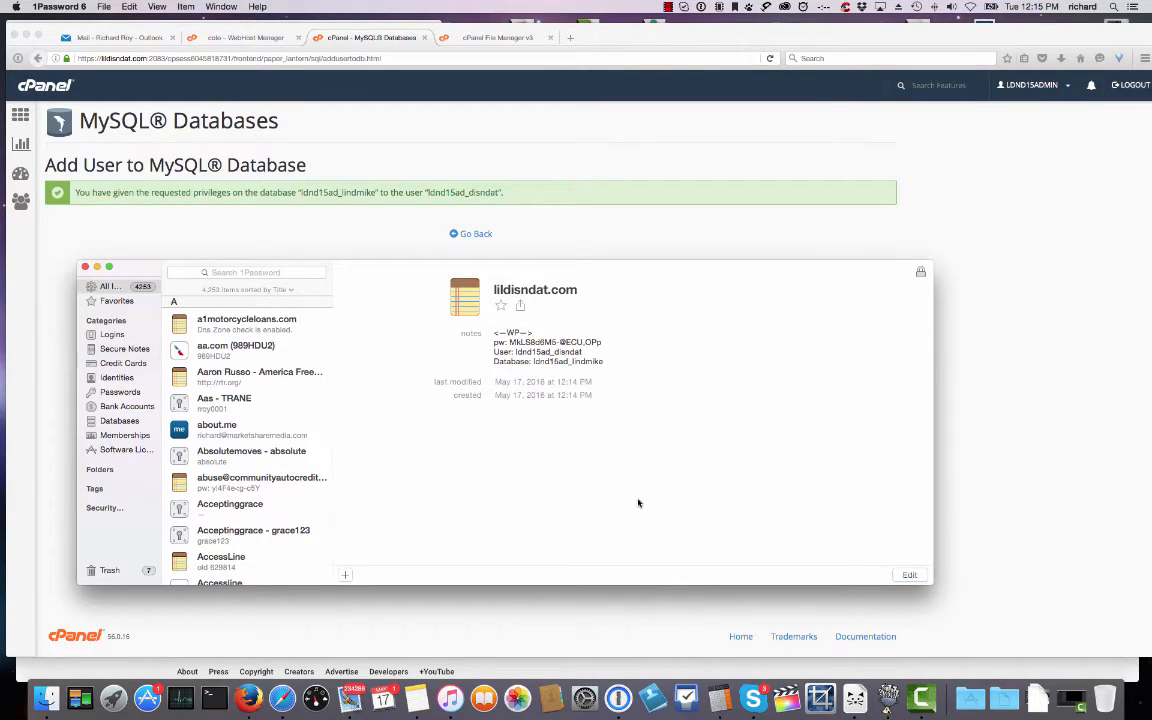
drag(122, 265, 1150, 310)
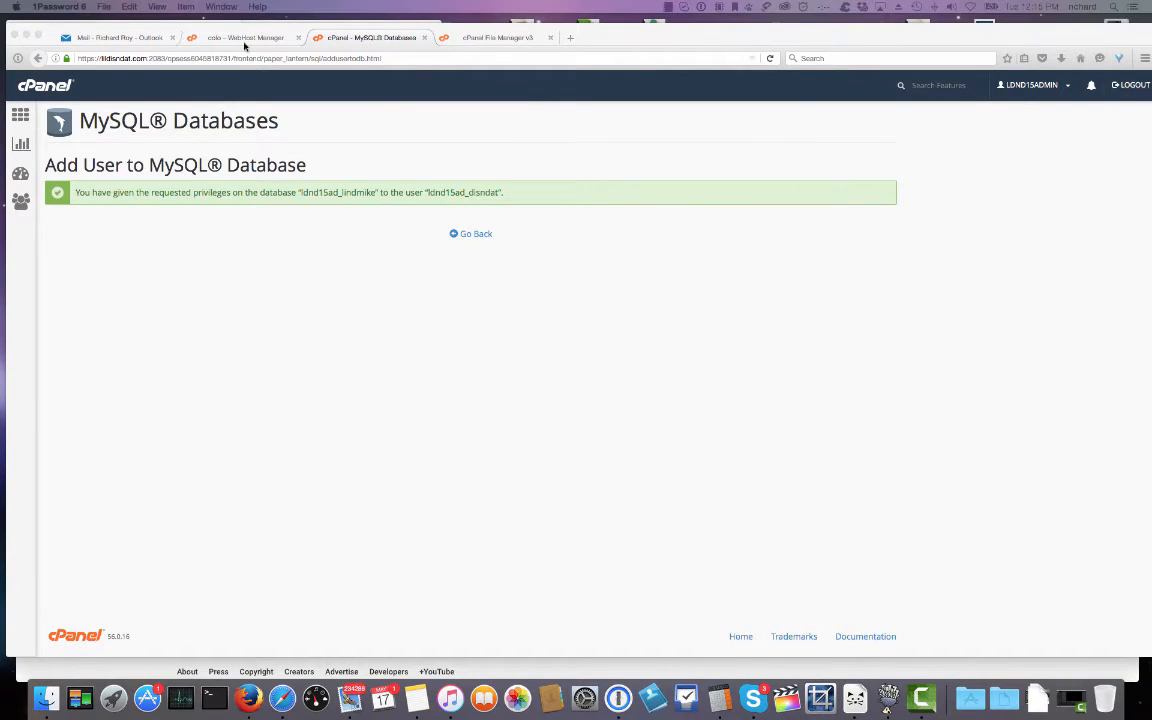
Step: Replace the old File Manager tab with a fresh one opened at public_html
click(493, 38)
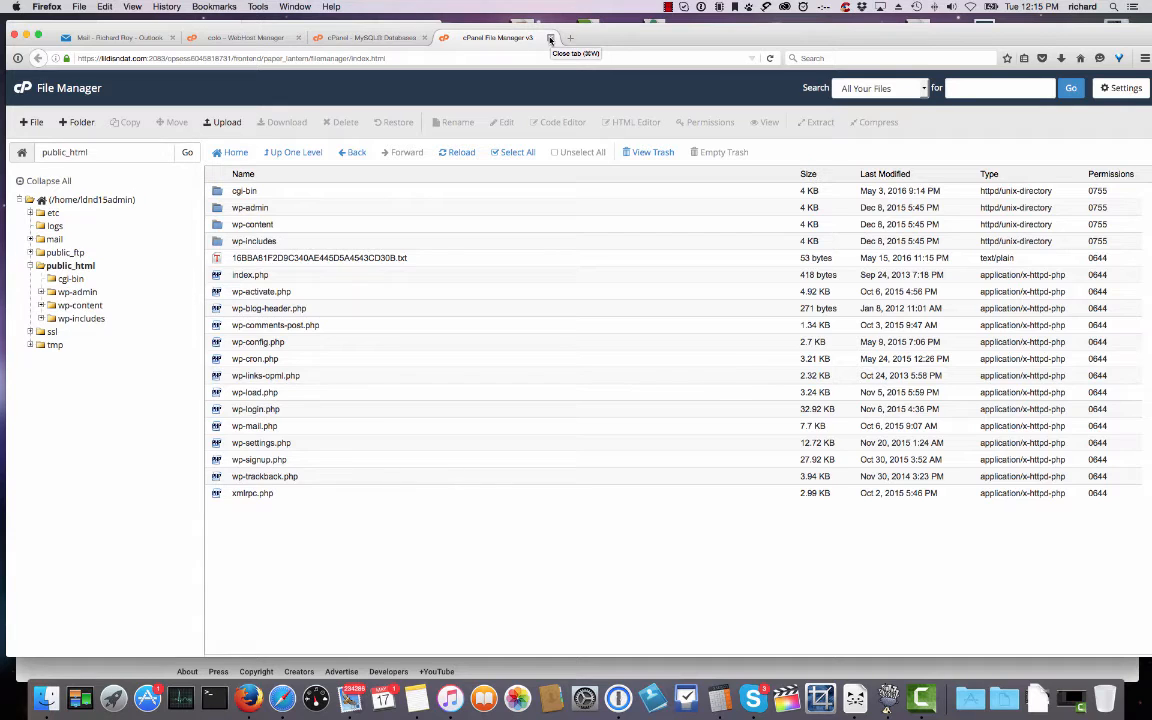
click(550, 39)
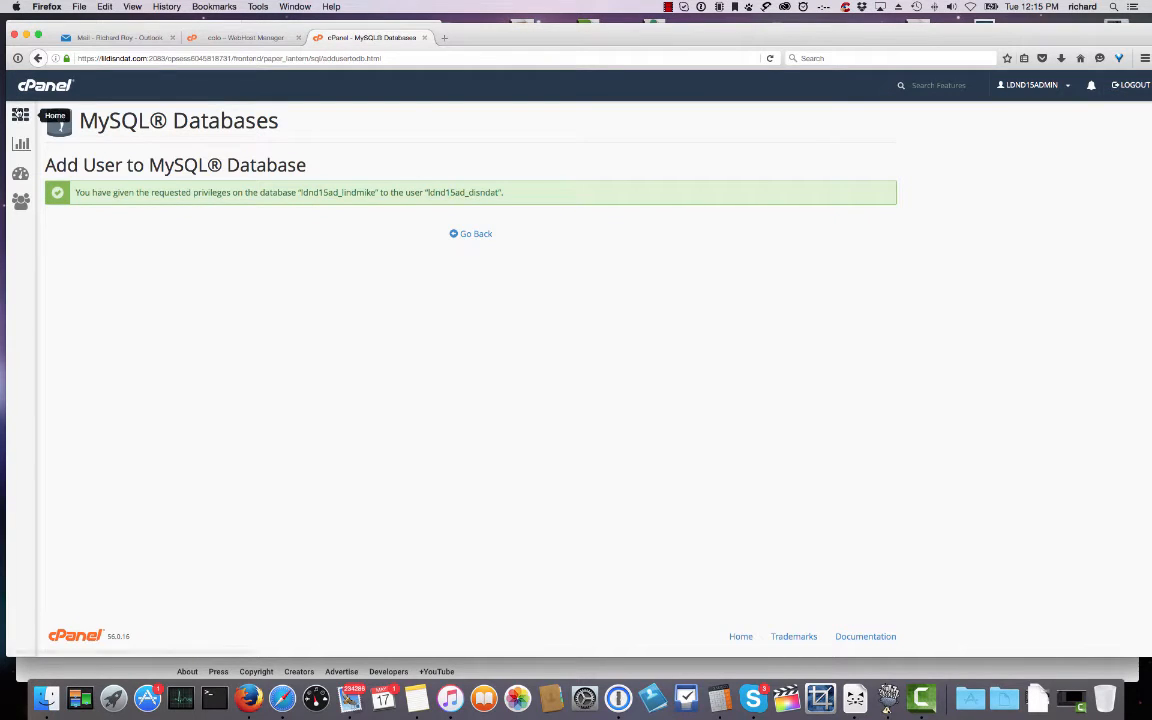
click(24, 114)
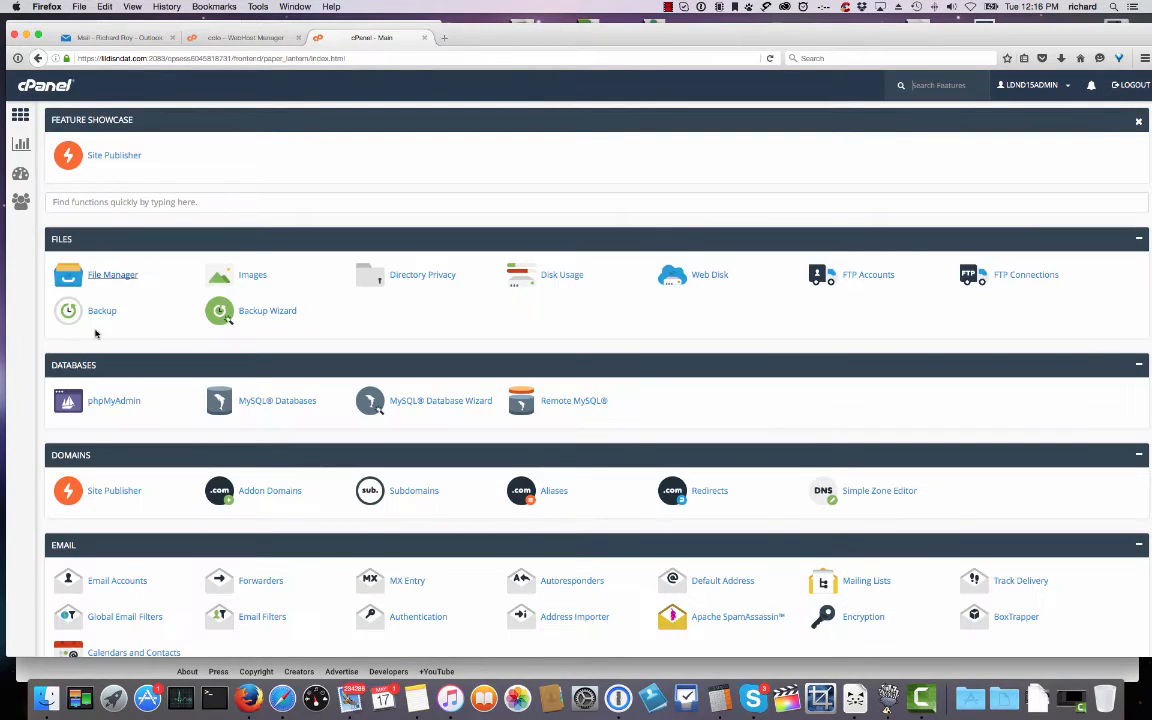
click(106, 279)
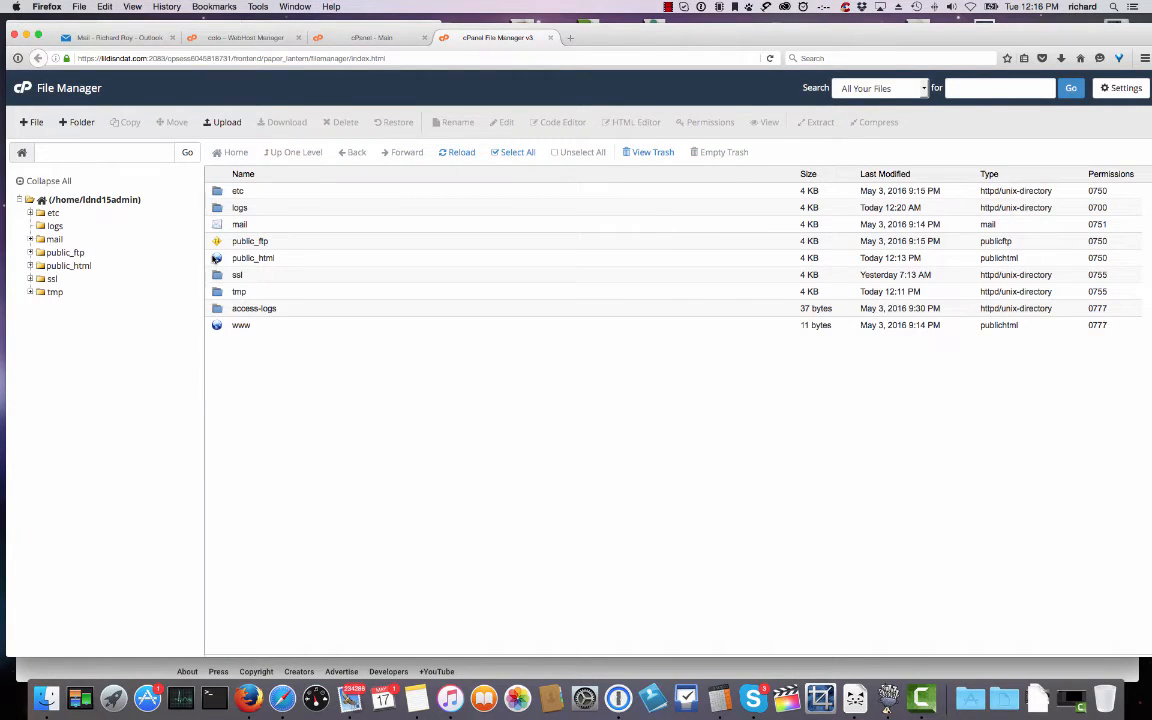
double_click(216, 258)
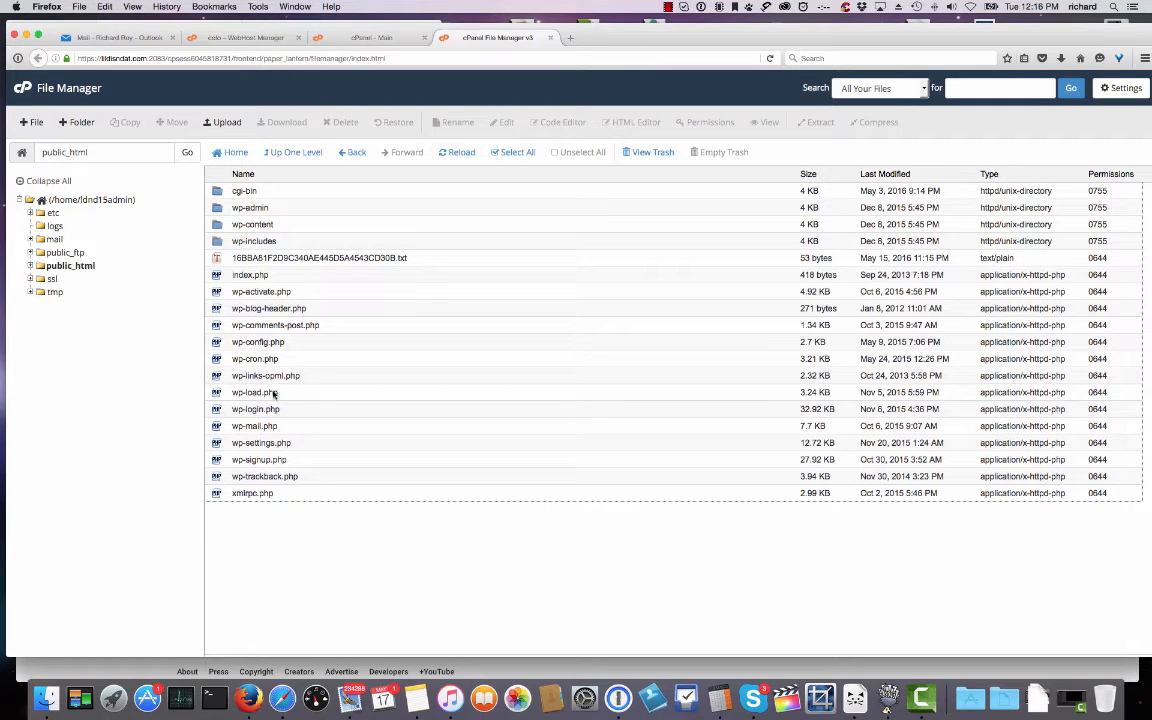
Step: Open wp-config.php in the utf-8 editor and paste the database name over database_name_here
click(246, 345)
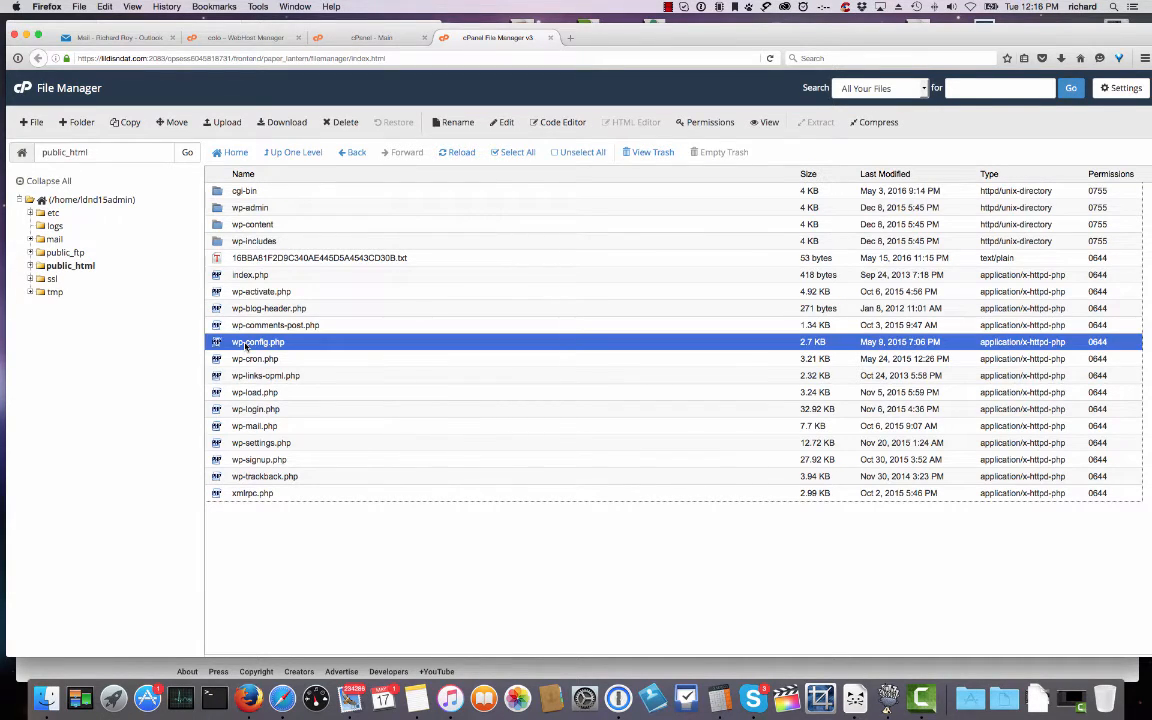
click(501, 123)
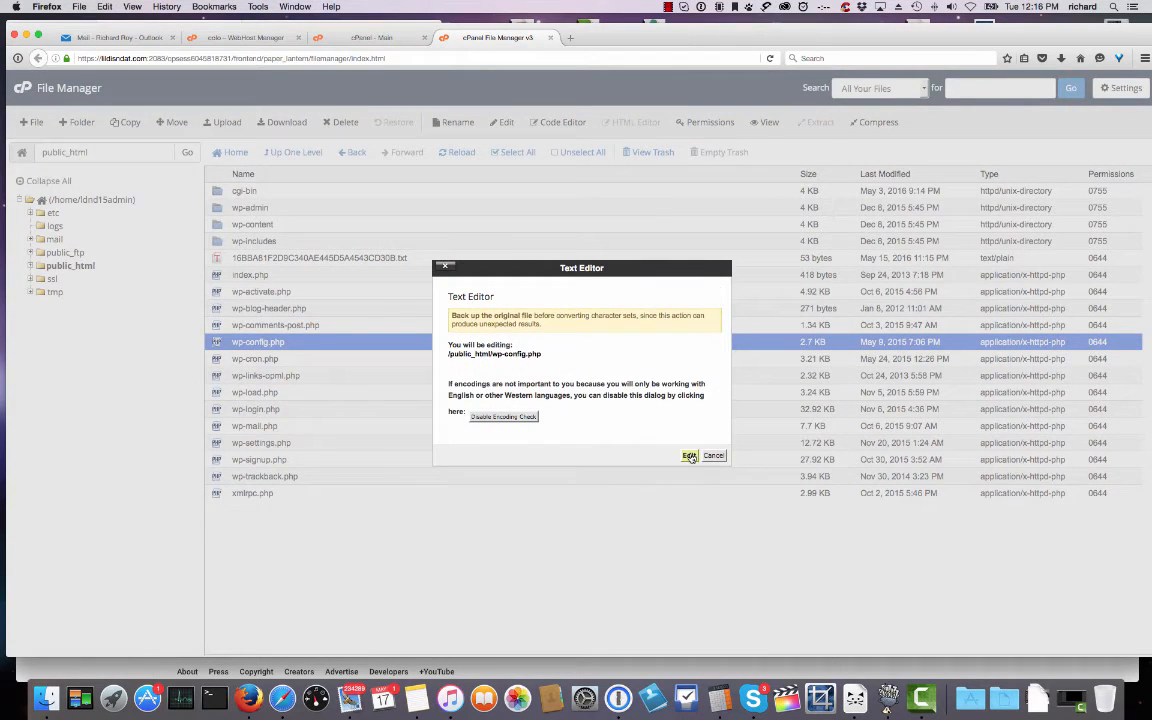
click(689, 455)
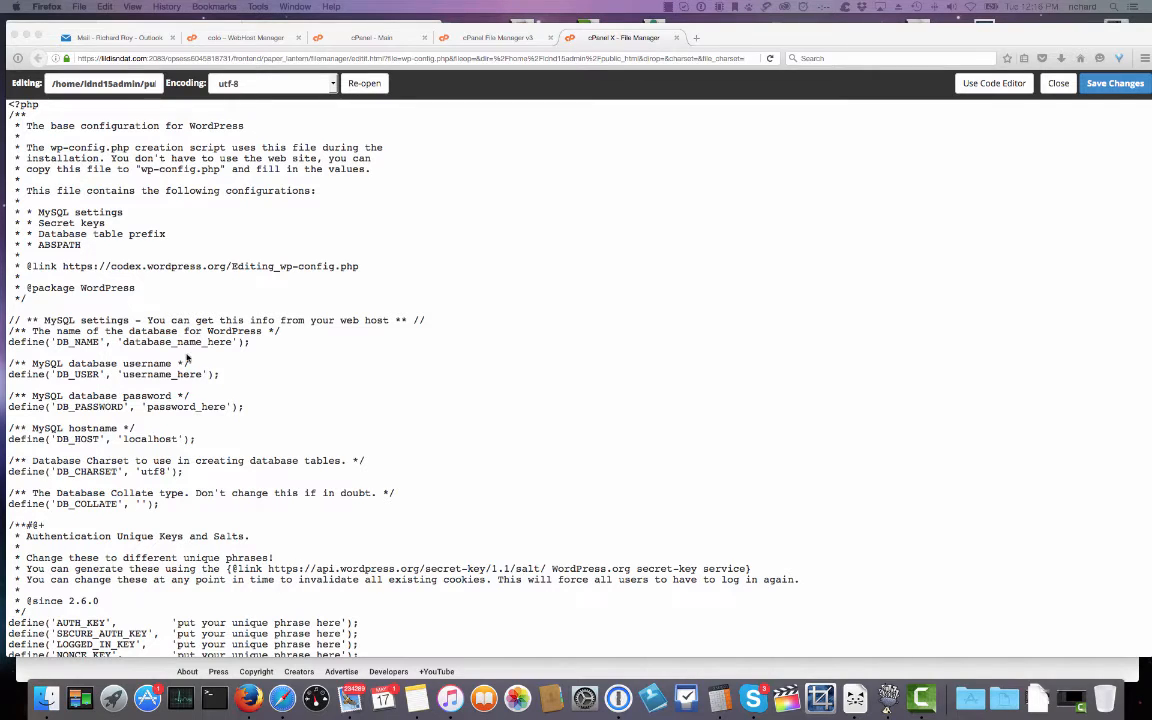
click(126, 342)
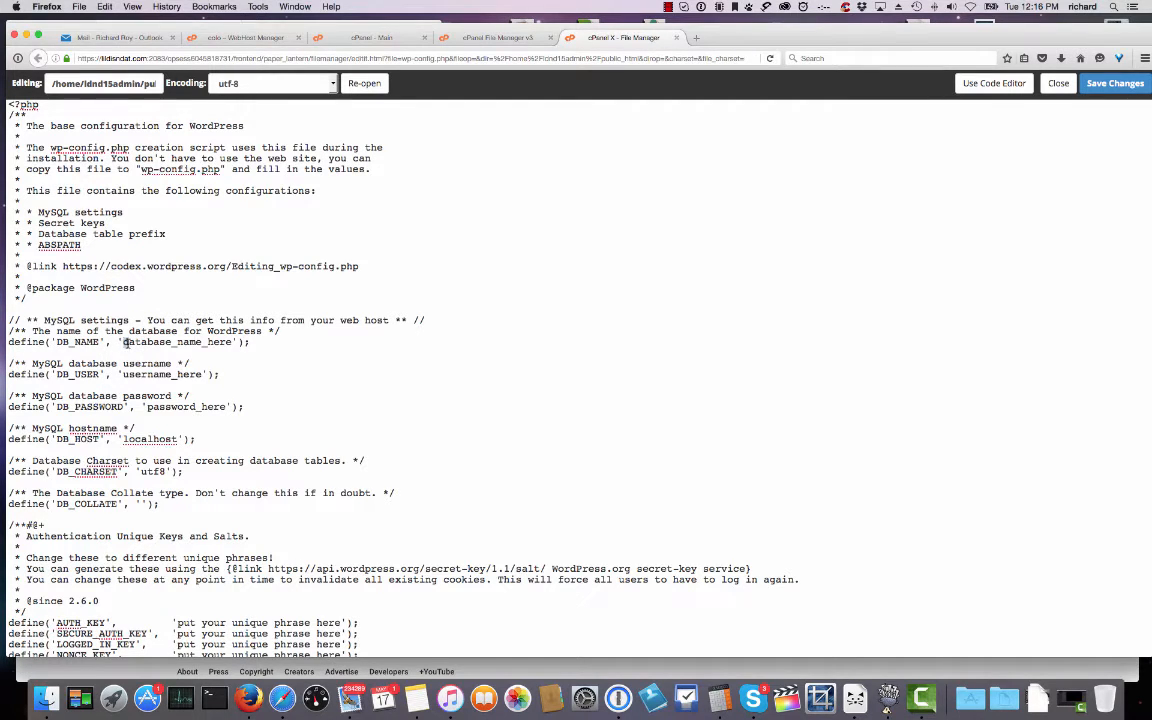
drag(123, 342, 231, 342)
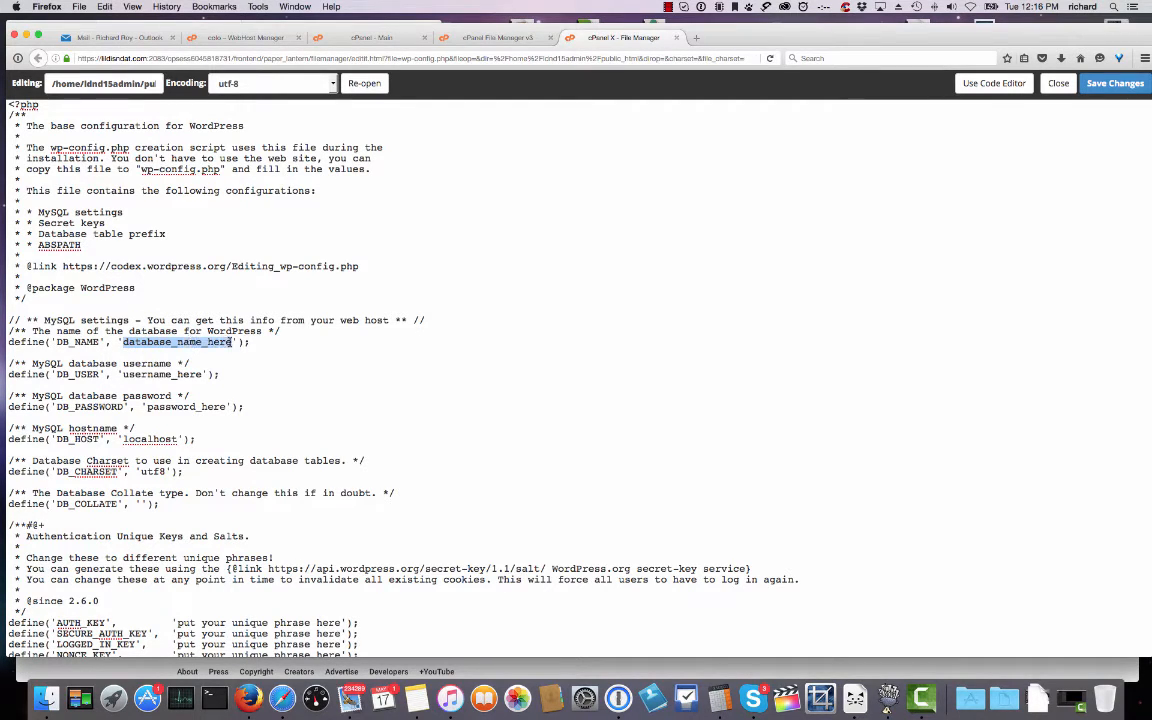
text(ldnd15ad_lindmike)
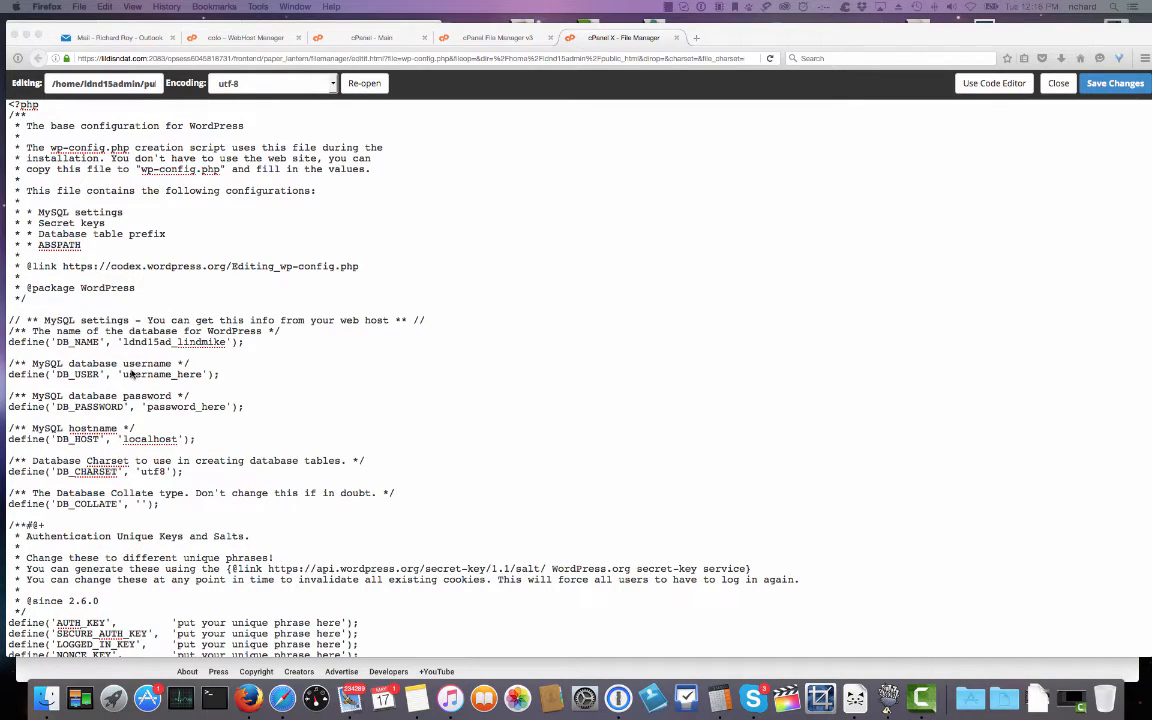
Step: Replace username_here and password_here with the database user name and its password
click(126, 374)
drag(123, 374, 202, 374)
text(ldnd15ad_disndat)
click(153, 407)
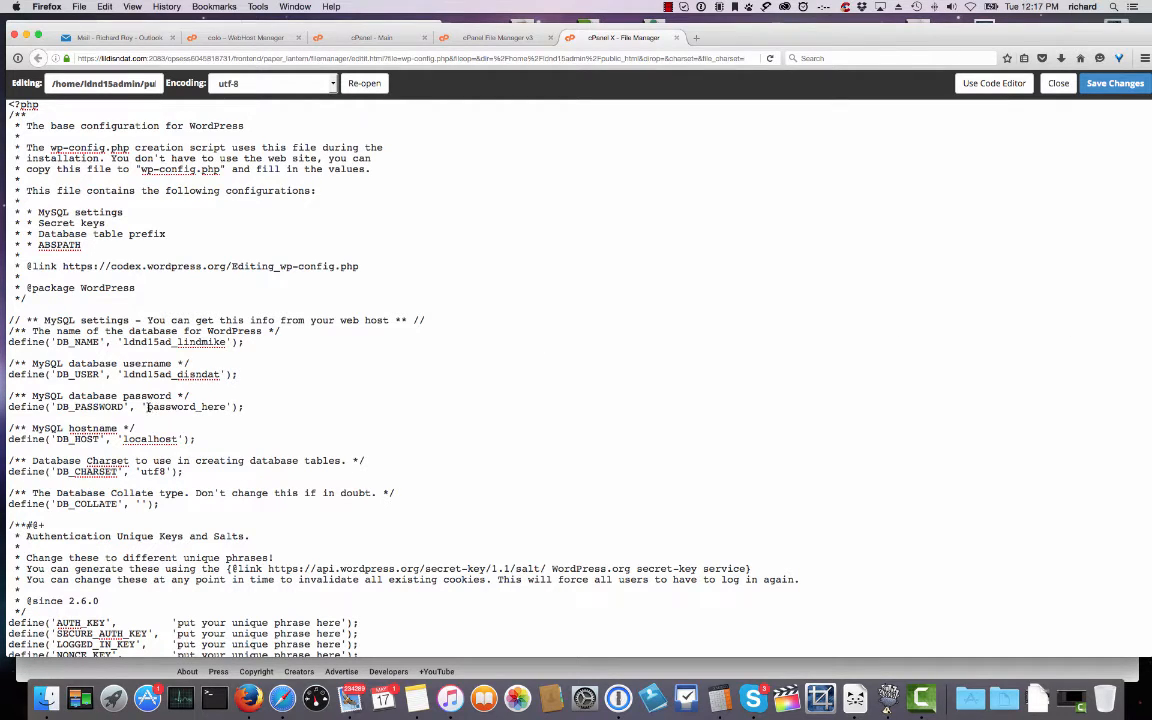
drag(148, 407, 224, 407)
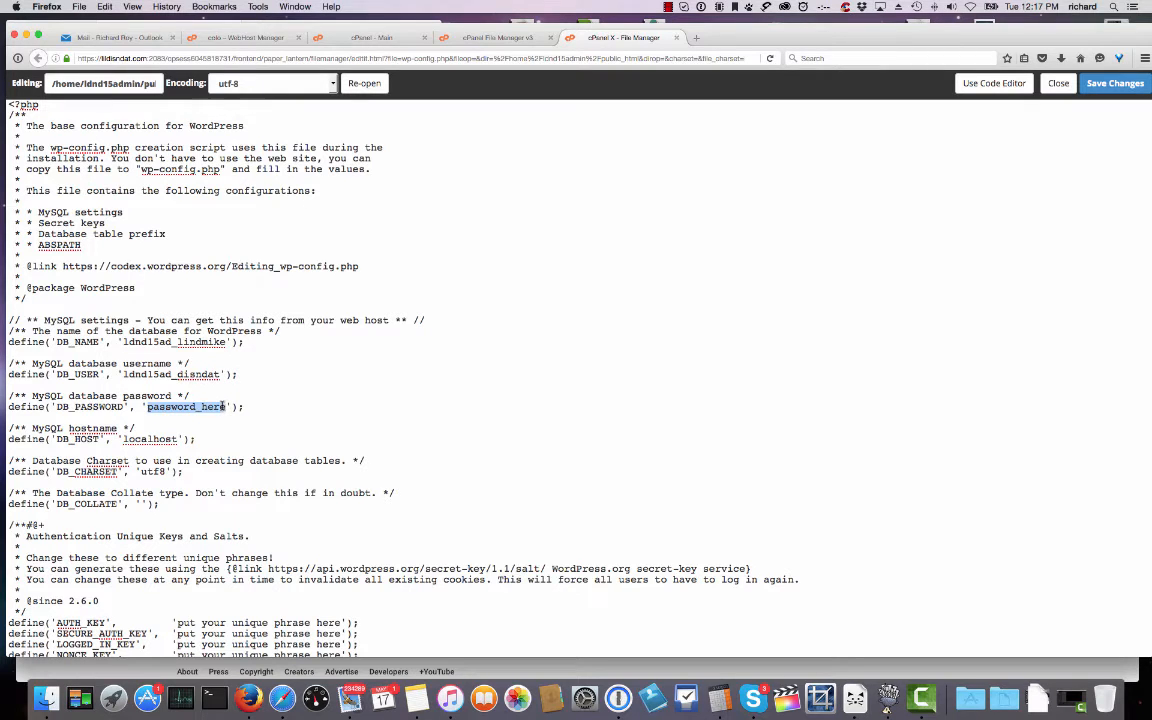
key(super+v)
Step: Change the table prefix from 'wp_' to 'wlp_' and save wp-config.php
scroll(296, 391, down, 2)
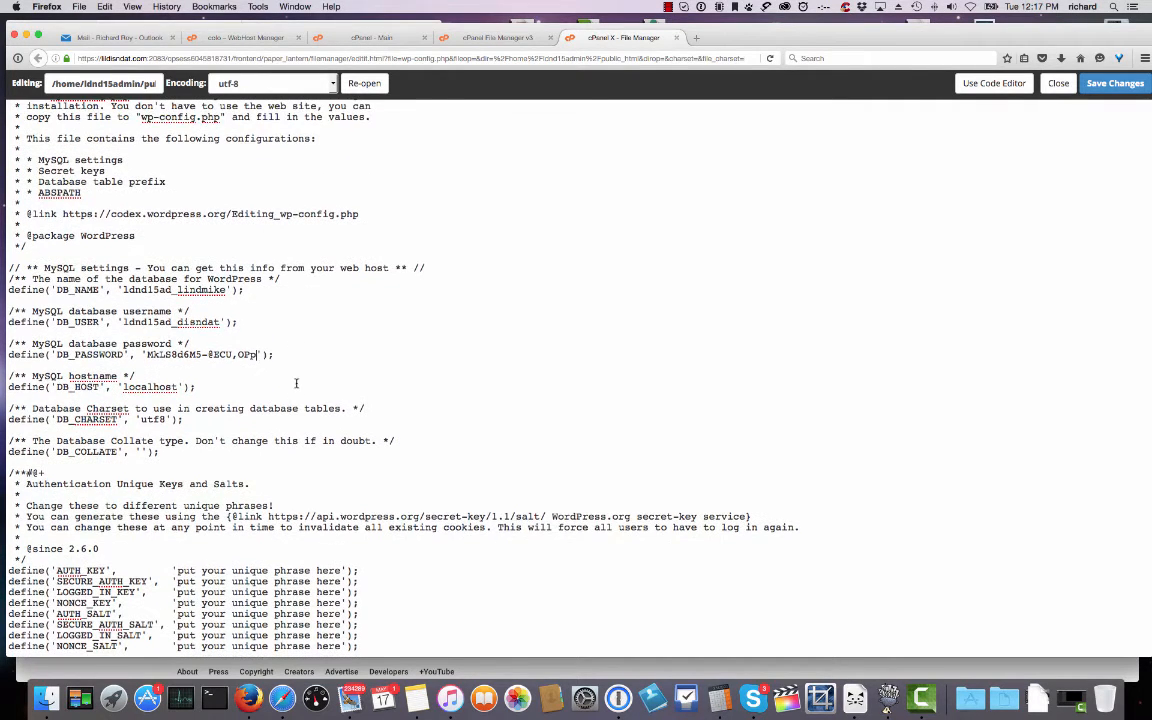
scroll(296, 383, down, 3)
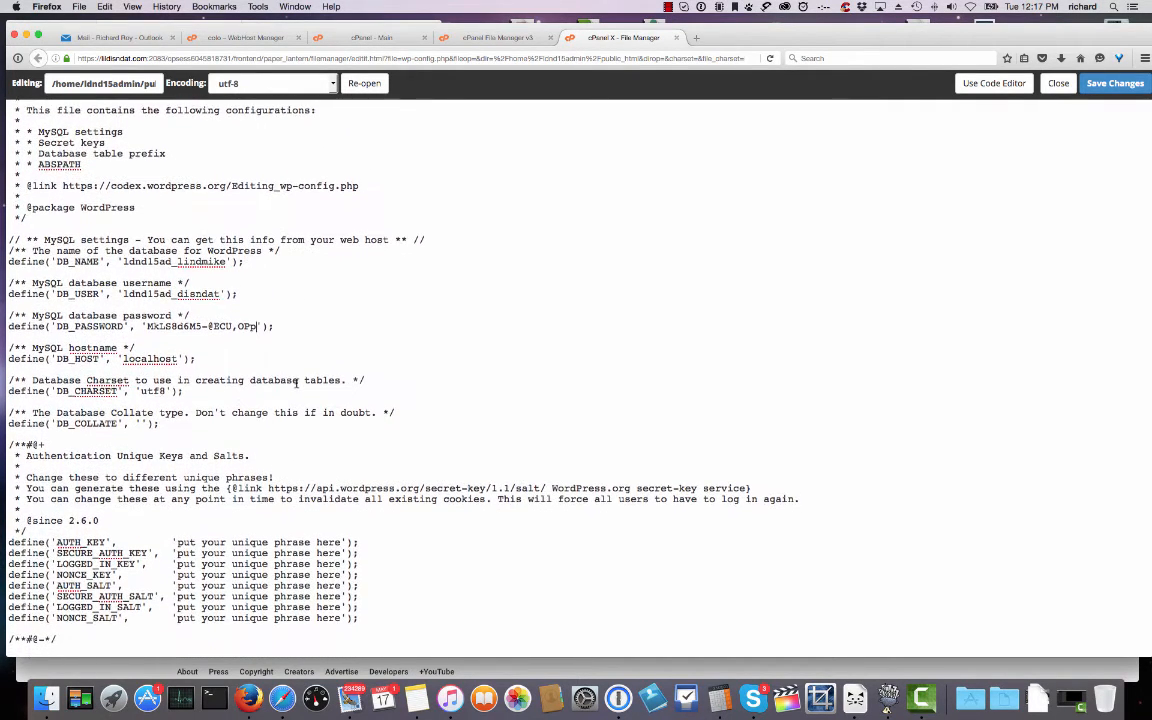
scroll(296, 383, down, 4)
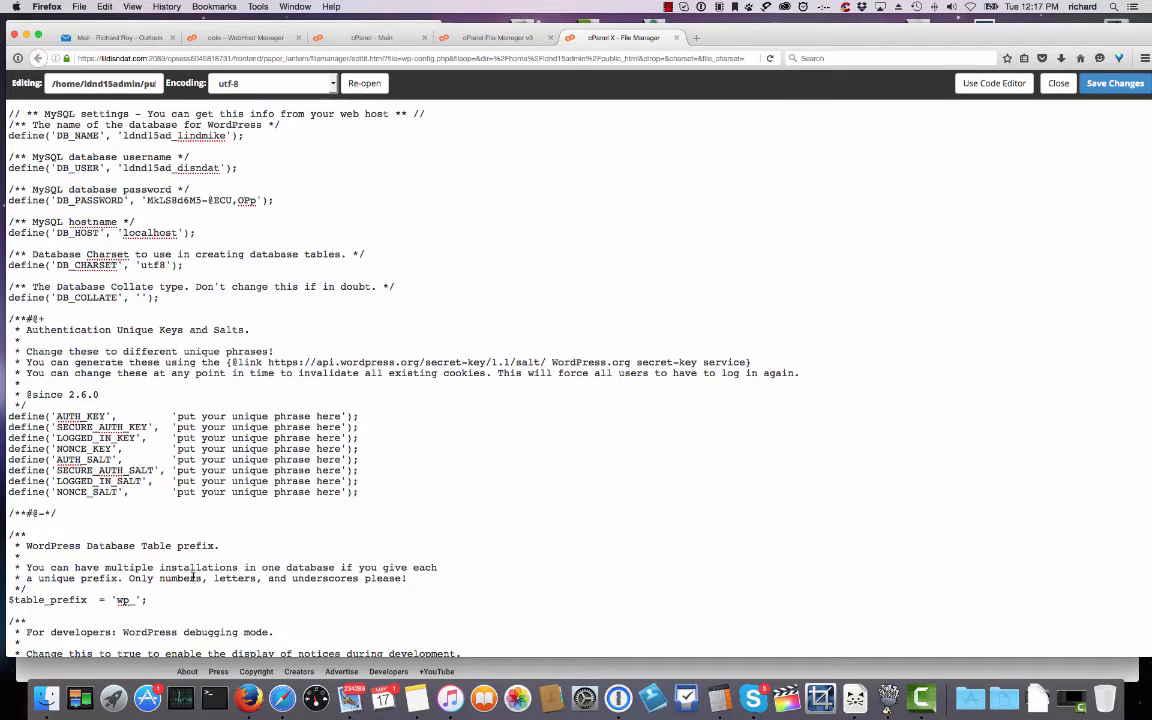
text(l)
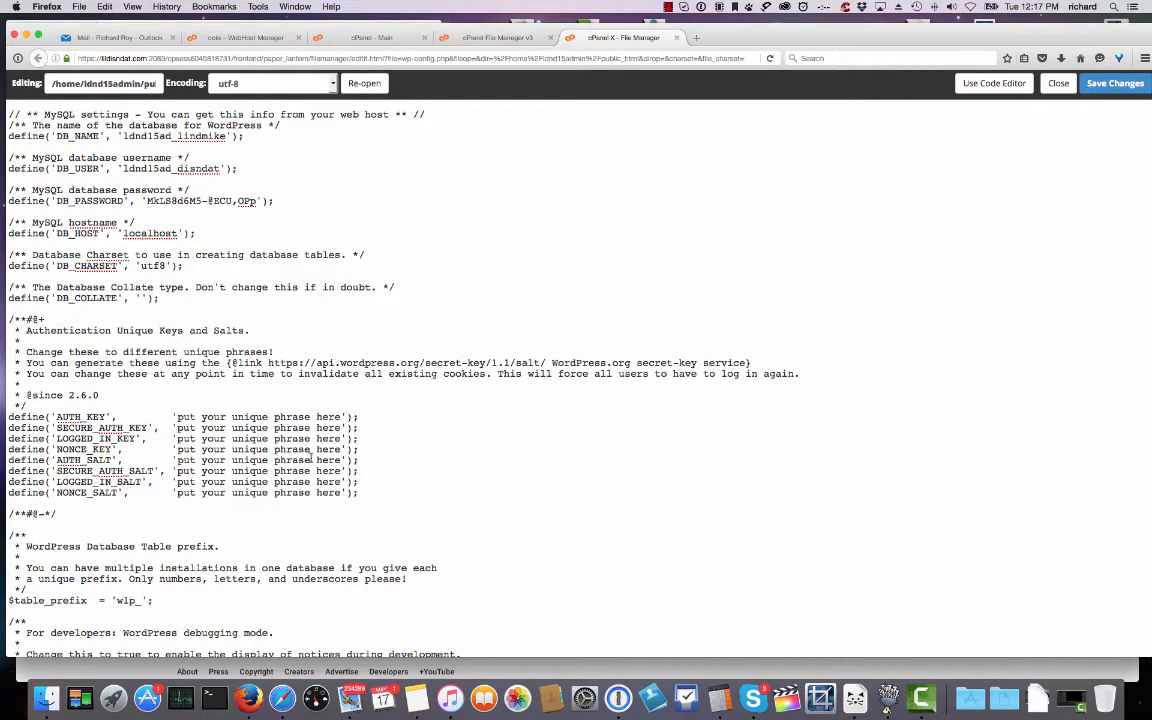
scroll(298, 450, down, 5)
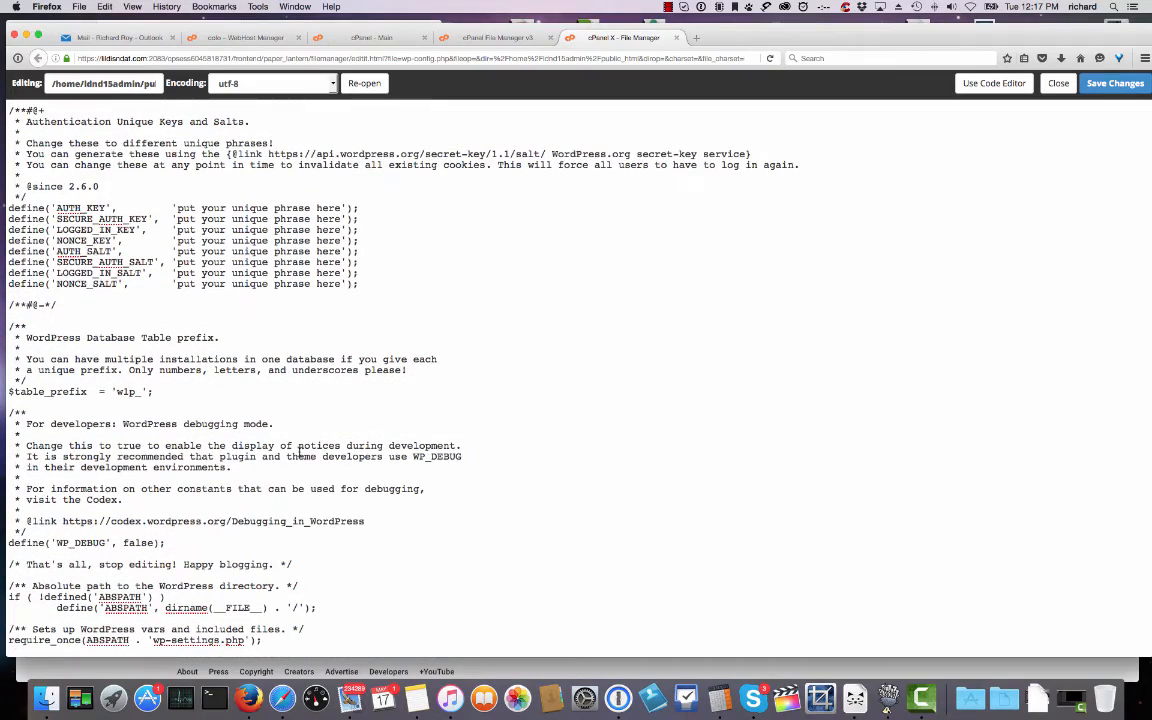
click(1116, 84)
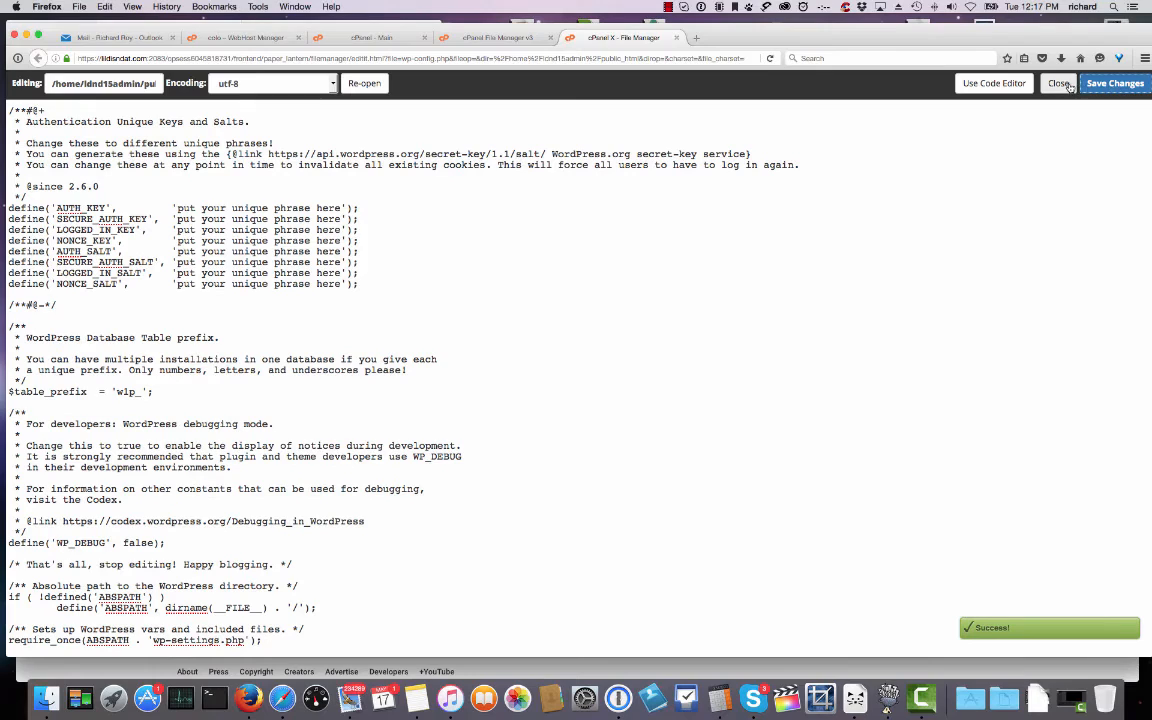
Step: Close the editor, load lidisndat.com in a new tab and continue the installer in English
click(1058, 83)
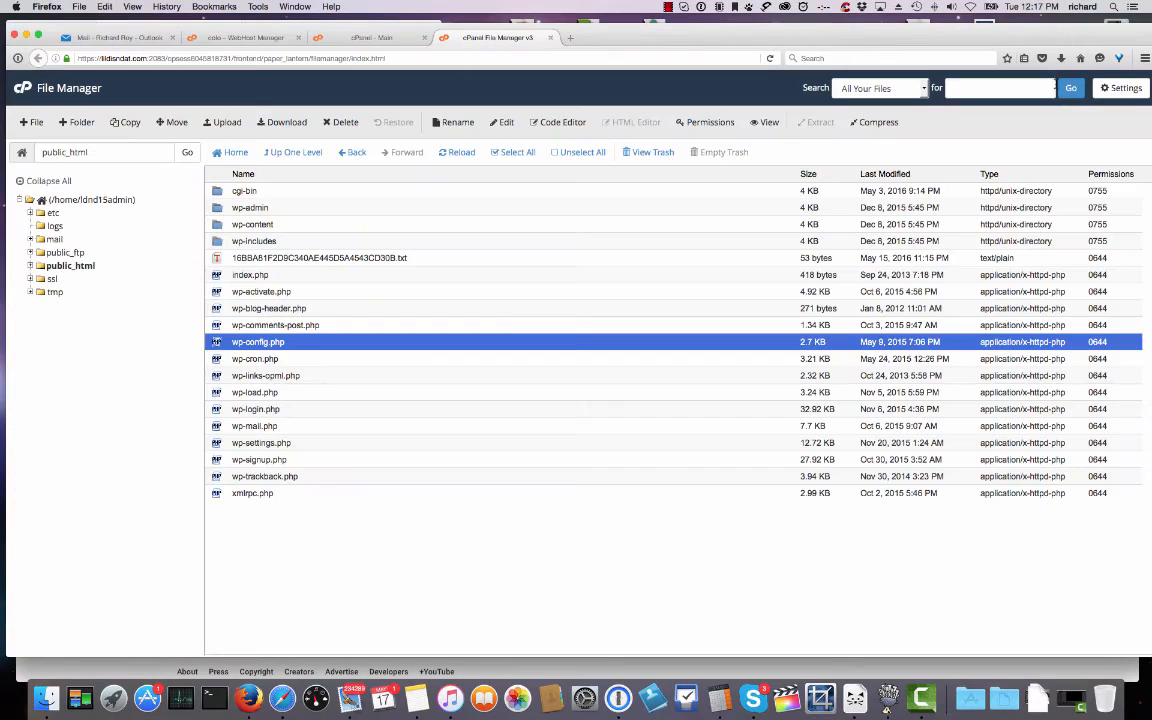
click(572, 38)
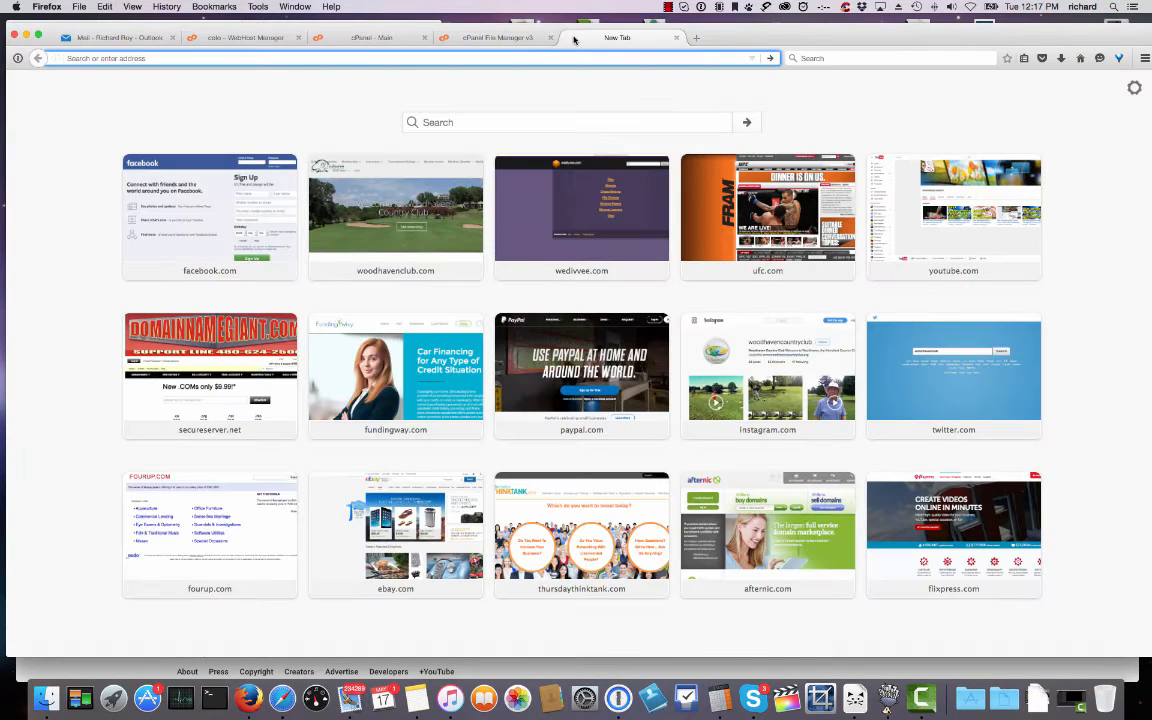
text(li)
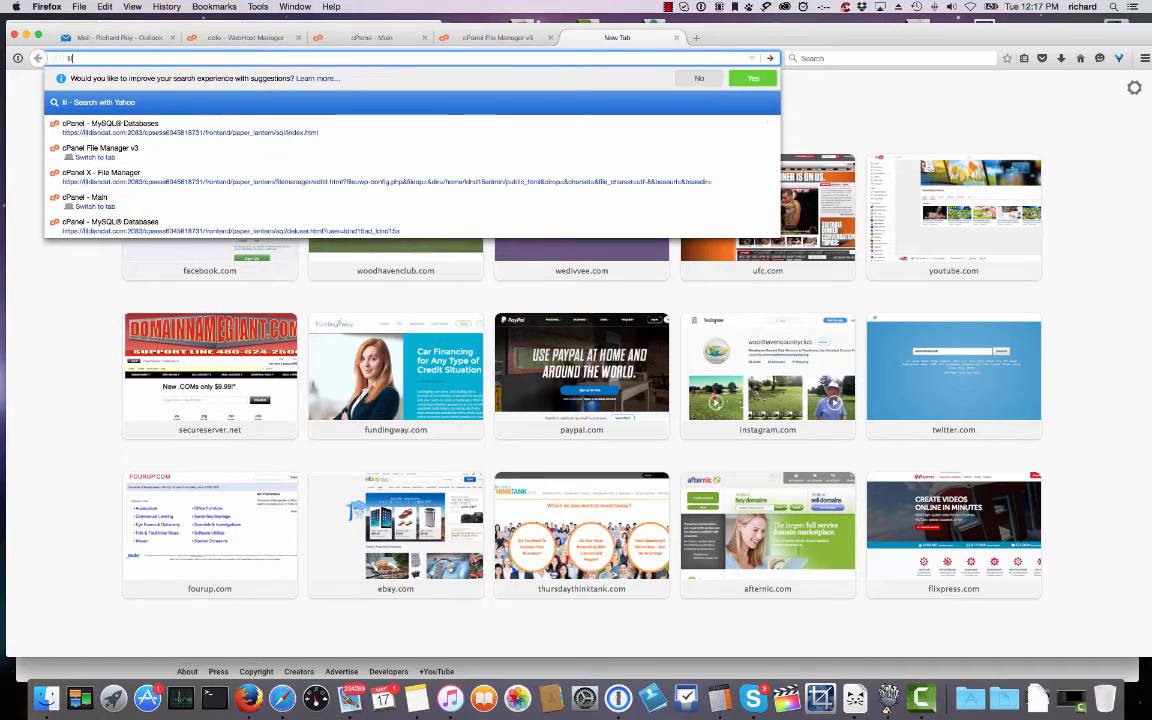
text(disndat.com)
key(Return)
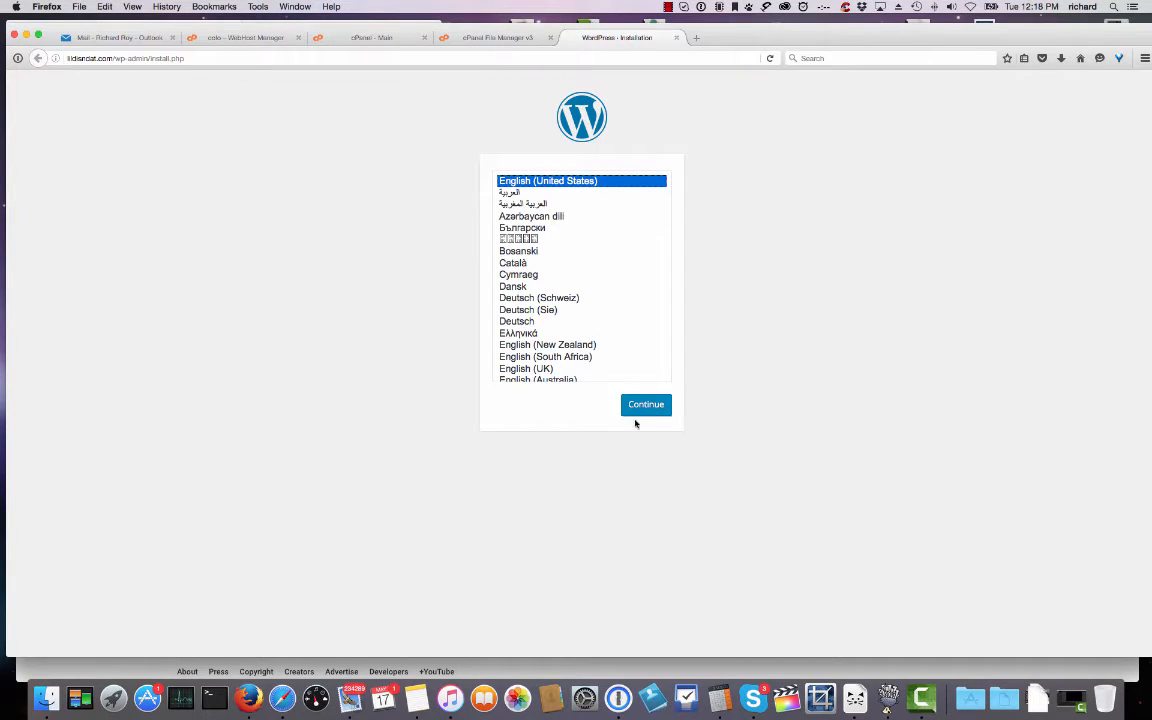
click(641, 406)
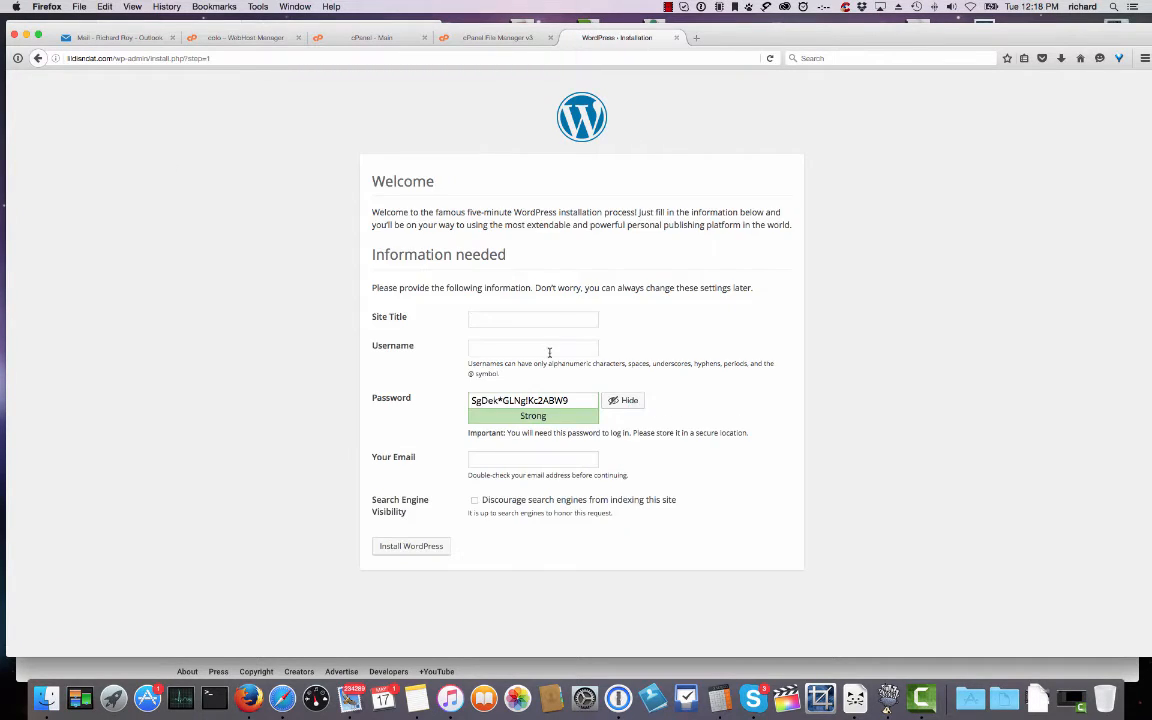
Step: Enter 'Lil Dis N Dat' as the site title and select the generated password
click(519, 319)
text(Lil Dis N D)
key(BackSpace)
text(Dat)
drag(595, 400, 470, 402)
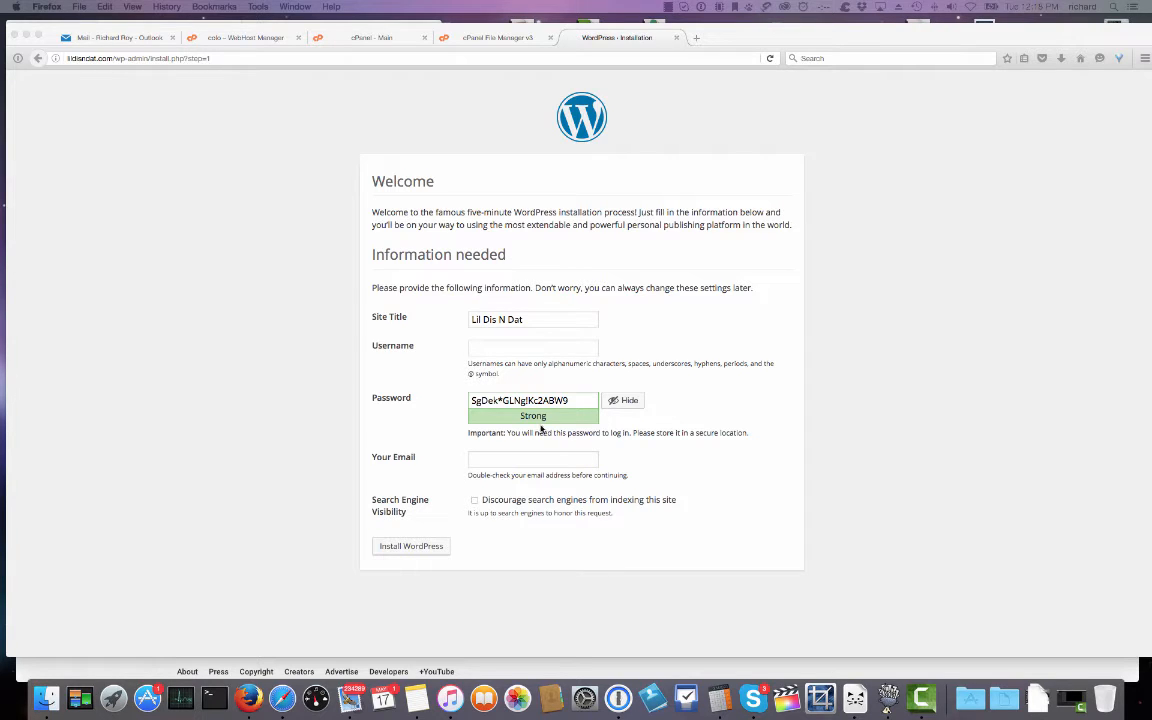
Step: Fill in the admin username and admin e-mail, then run the WordPress installation
click(486, 348)
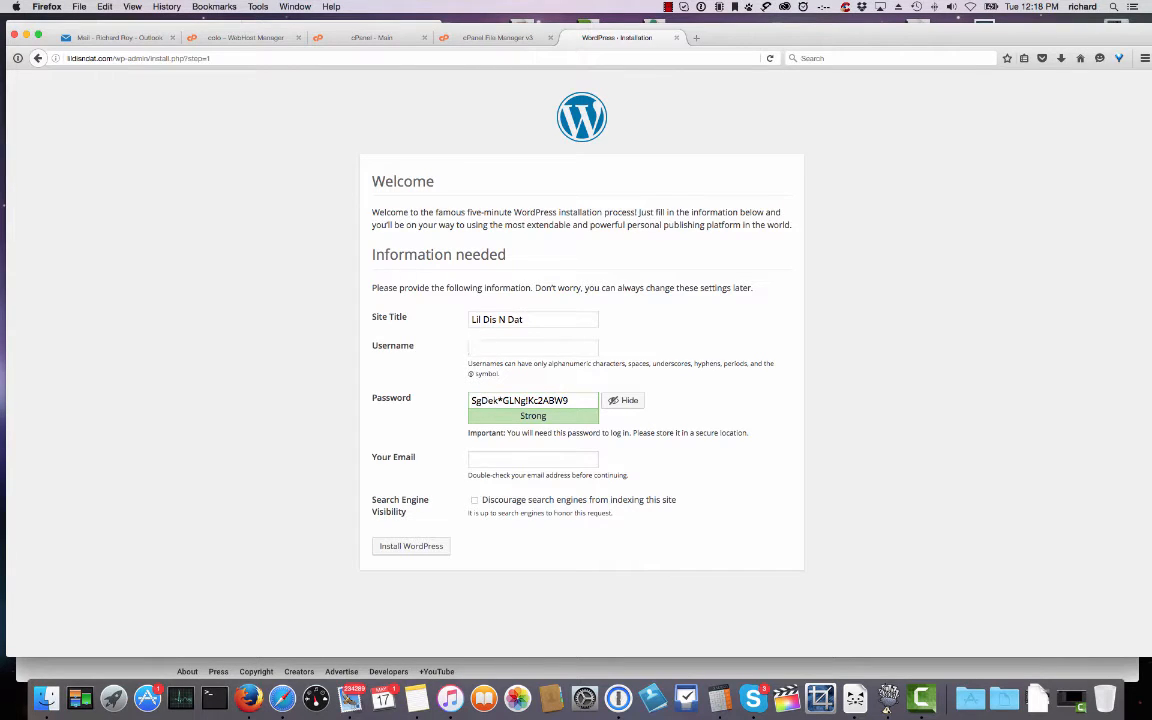
text(LilDisNimda)
drag(537, 347, 473, 348)
key(super+Tab)
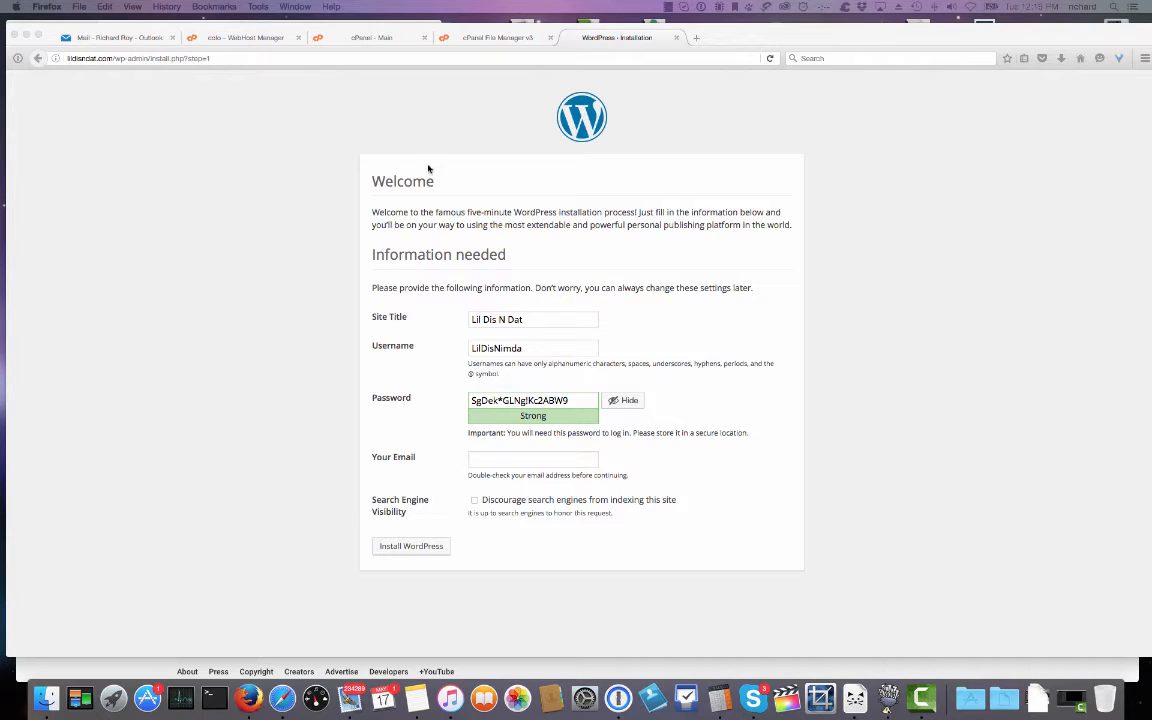
click(486, 458)
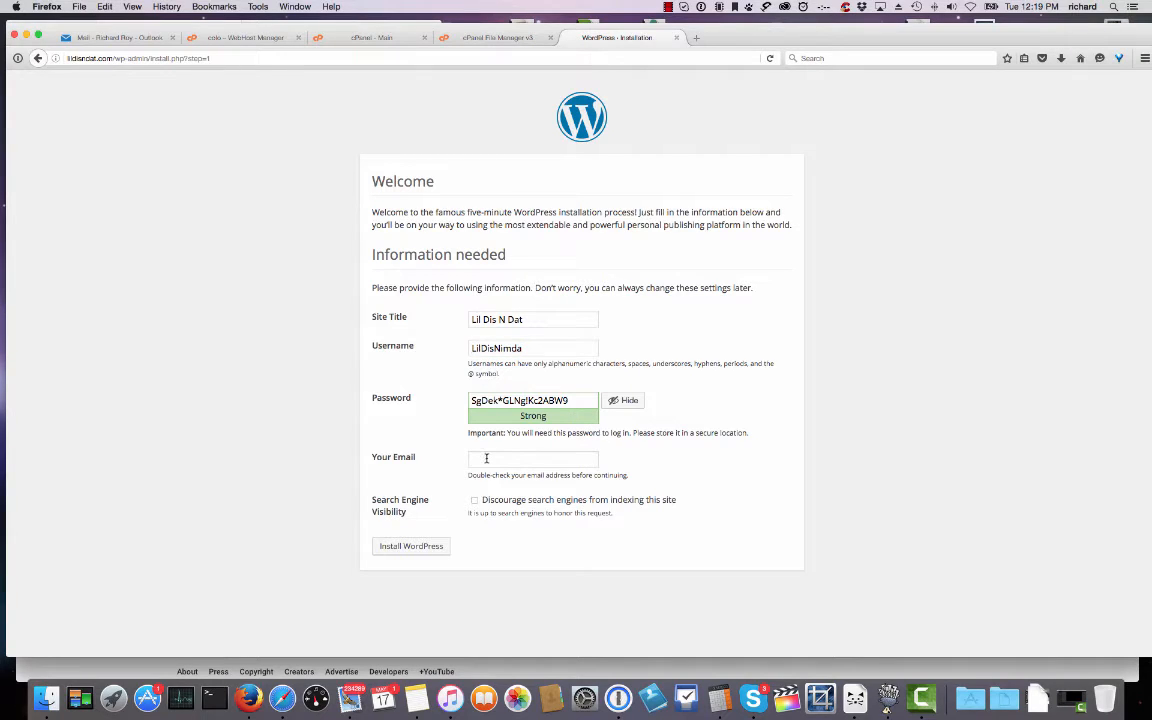
click(415, 546)
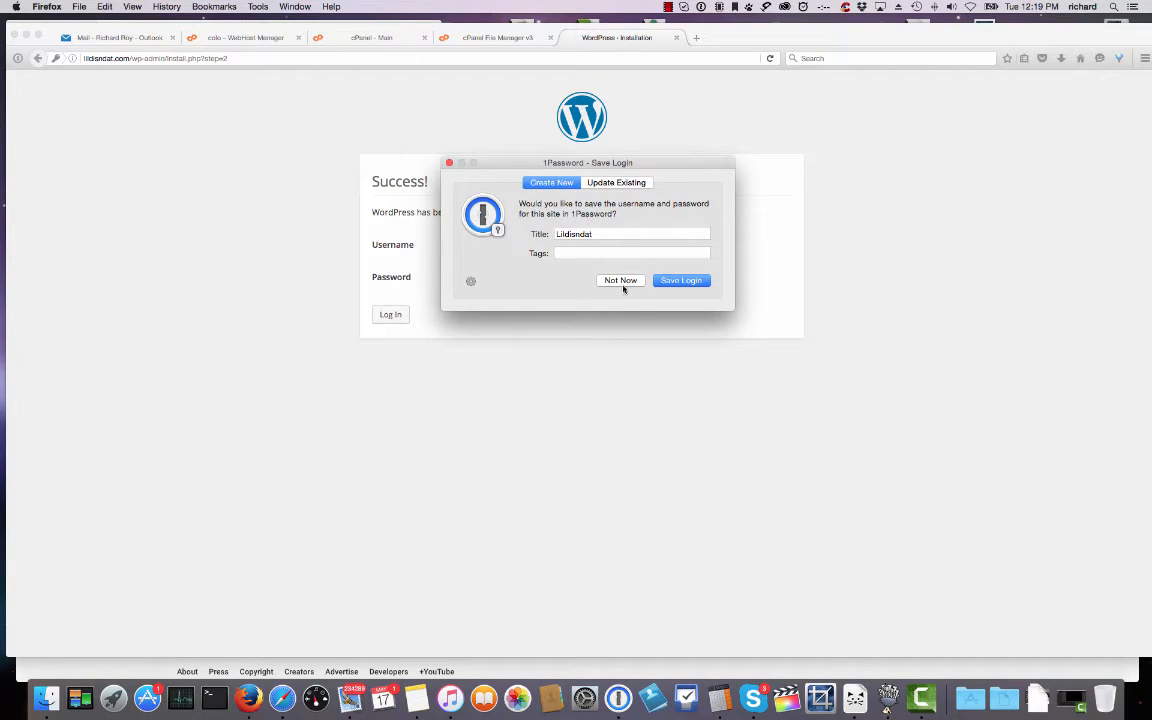
Step: Skip the save prompt and log in to WordPress with the new admin username and password
click(620, 281)
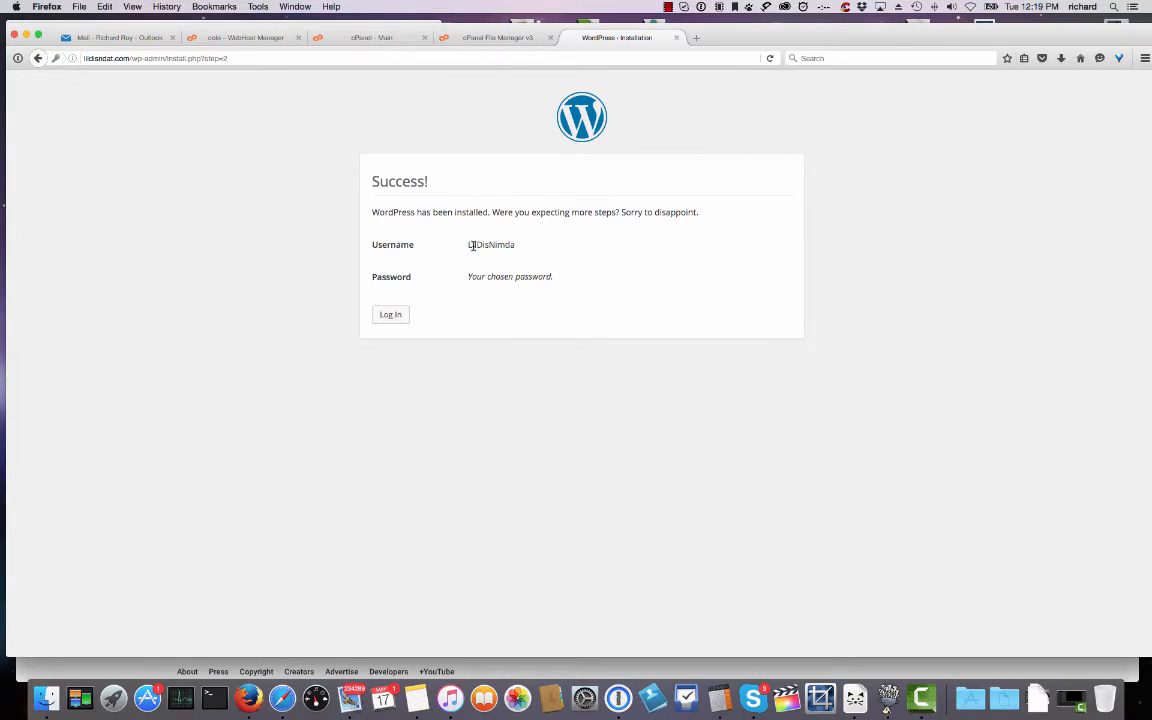
drag(468, 244, 513, 245)
click(390, 316)
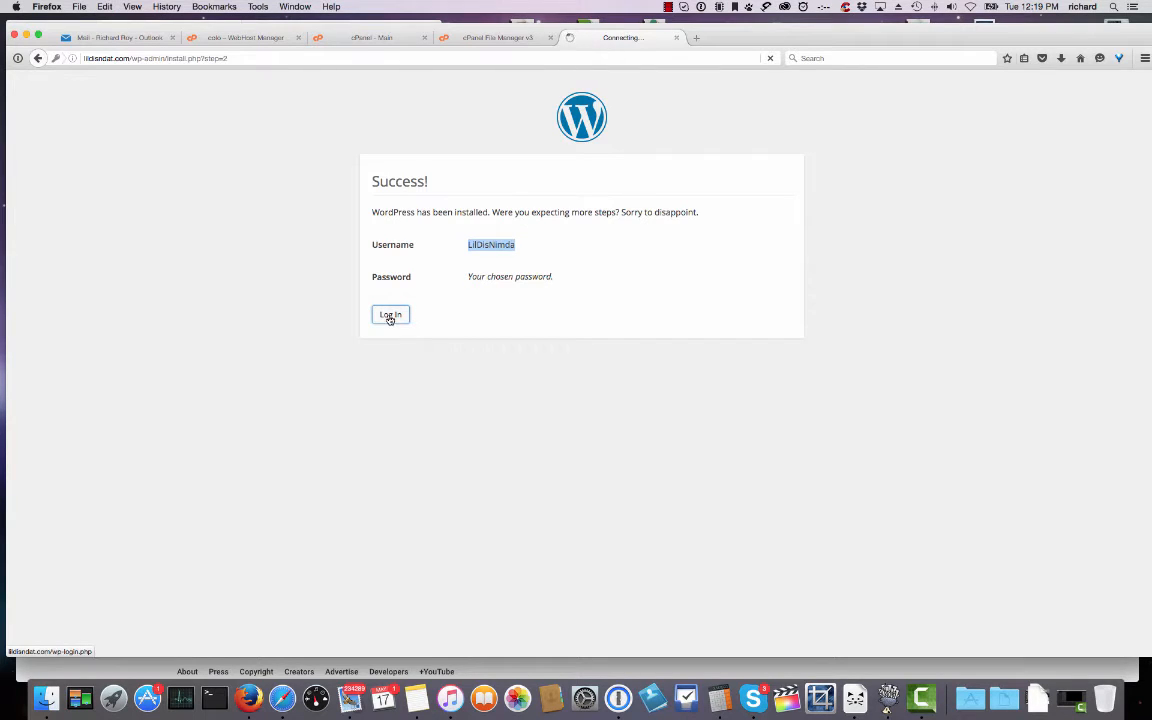
click(530, 272)
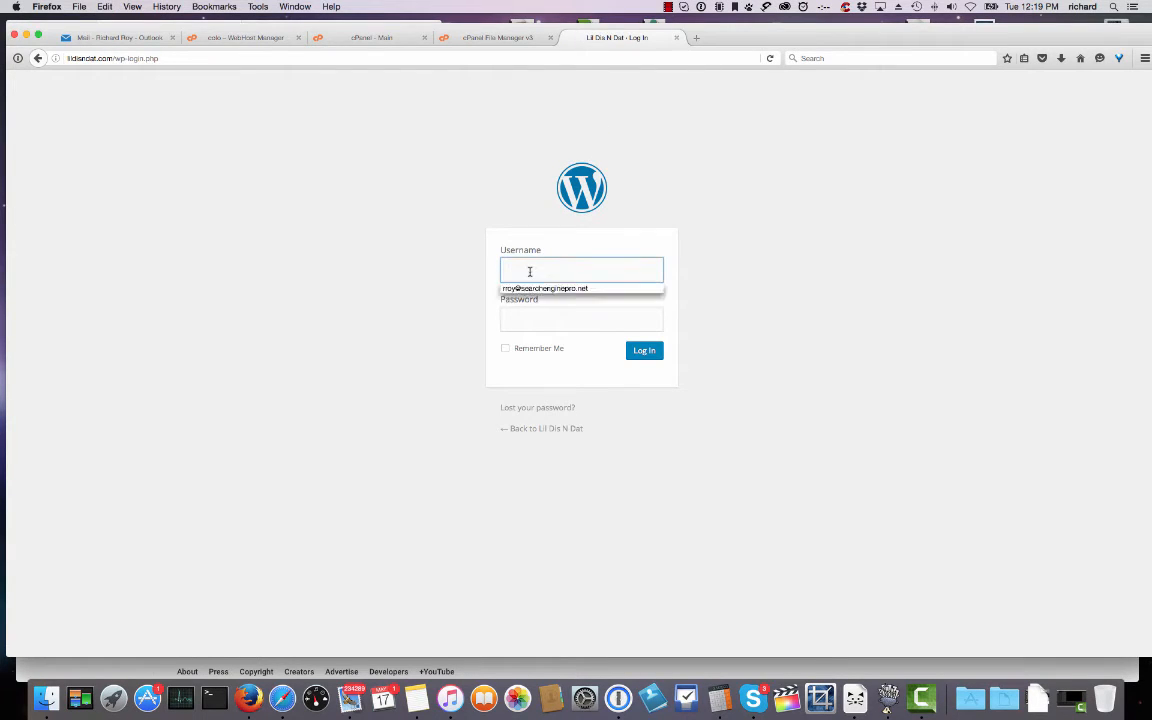
click(530, 272)
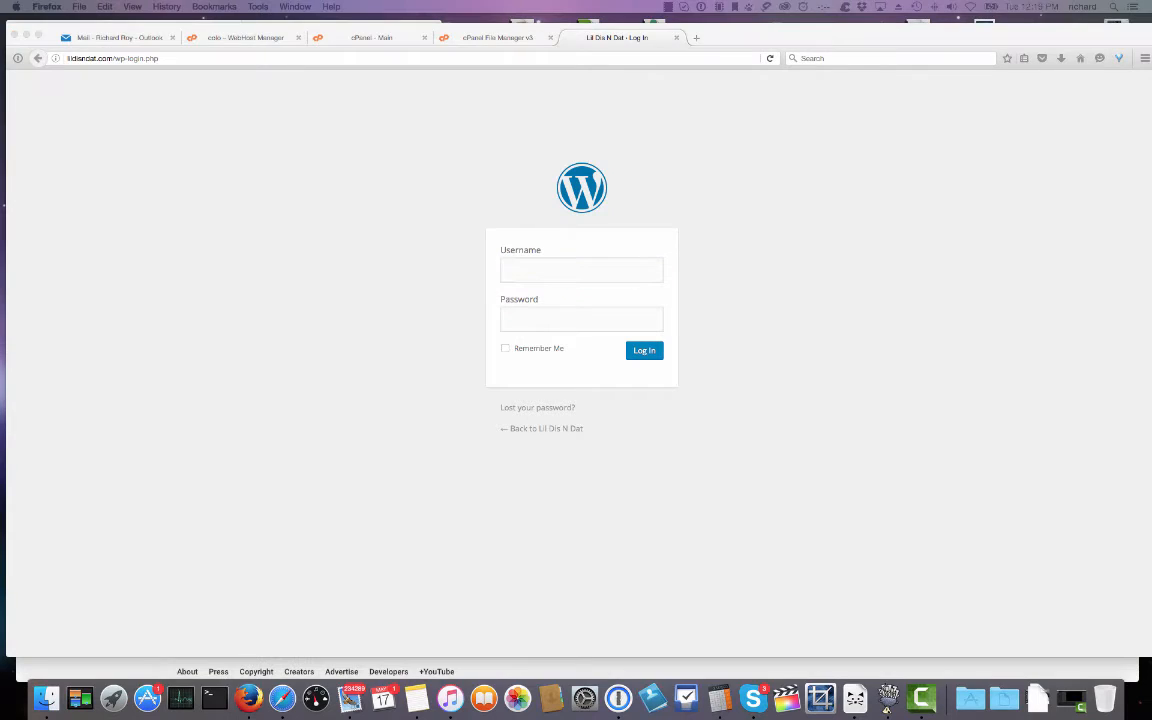
click(570, 269)
text(LilDisNimda)
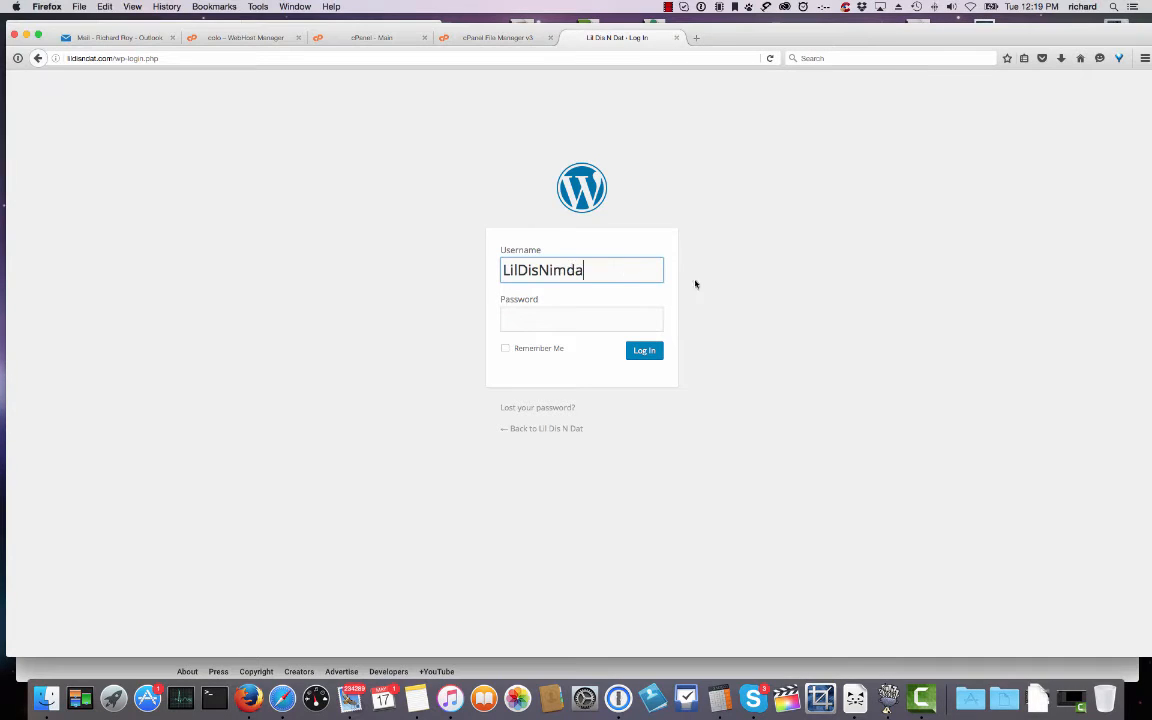
key(super+Tab)
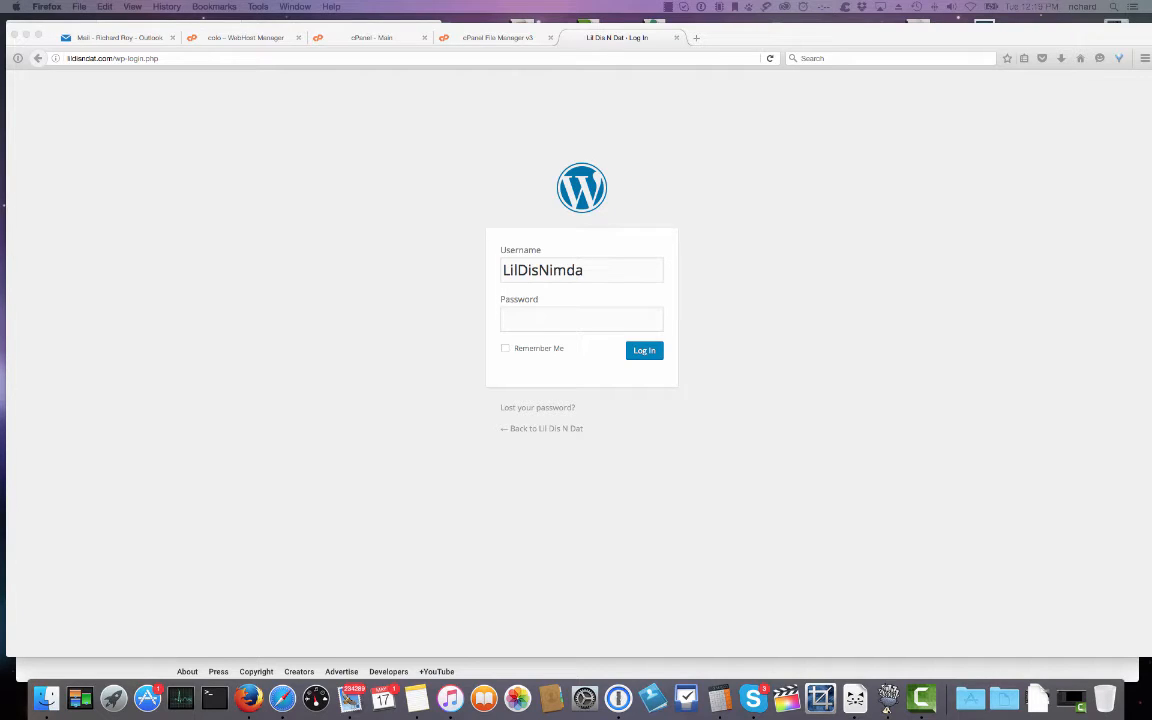
click(579, 320)
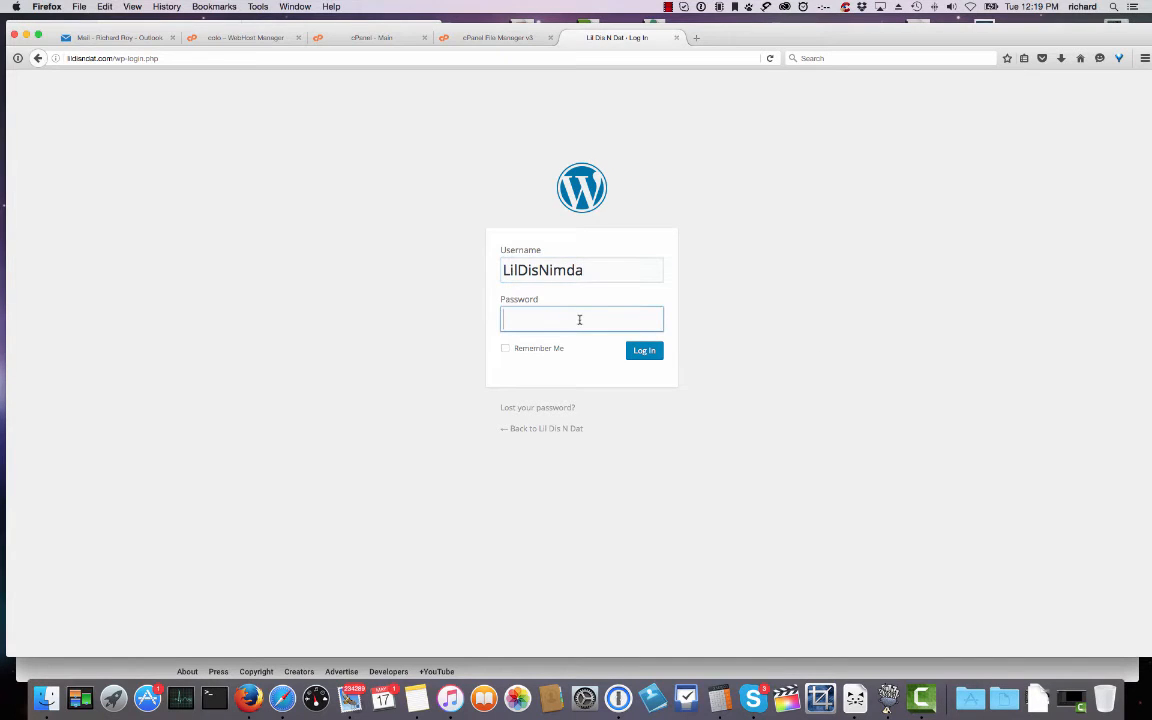
key(super+v)
click(644, 351)
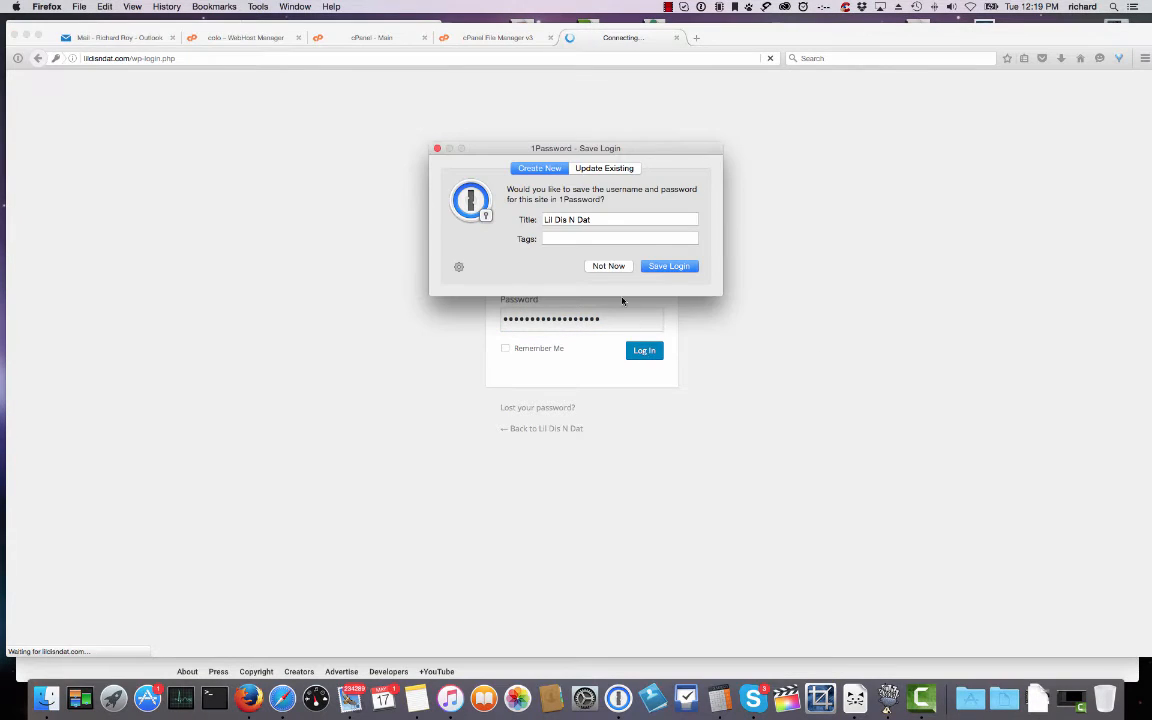
Step: Save the login to 1Password with ' - Admin' appended to its title
click(612, 218)
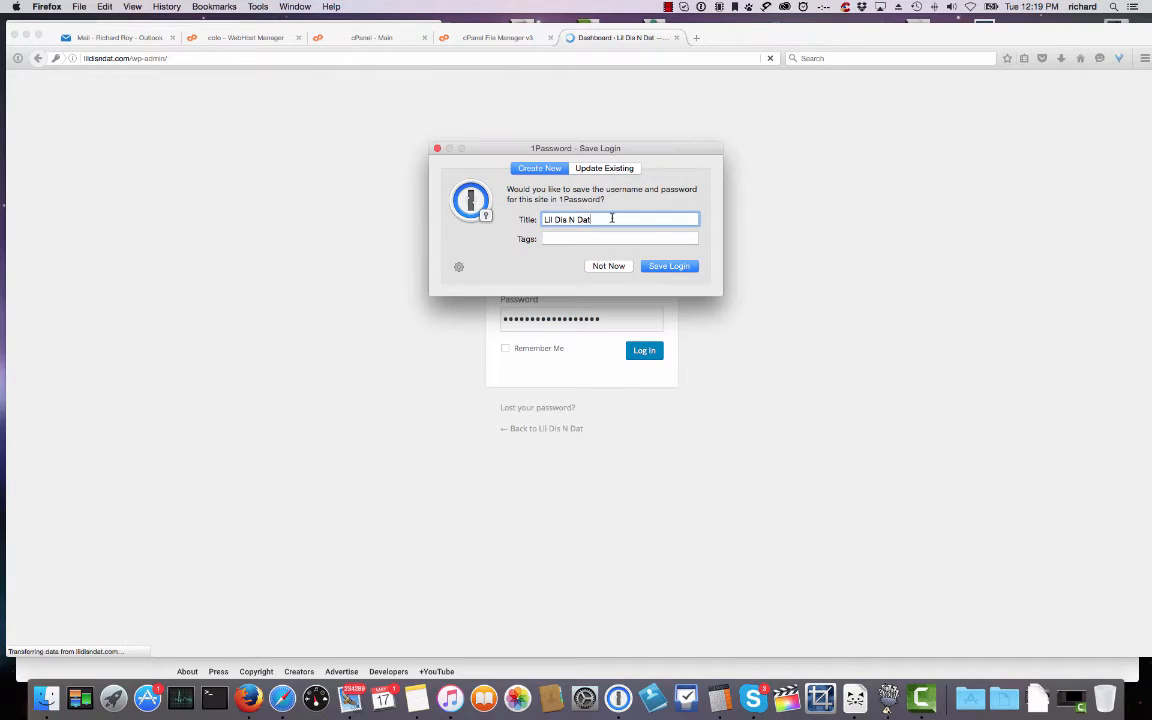
text(- Ad)
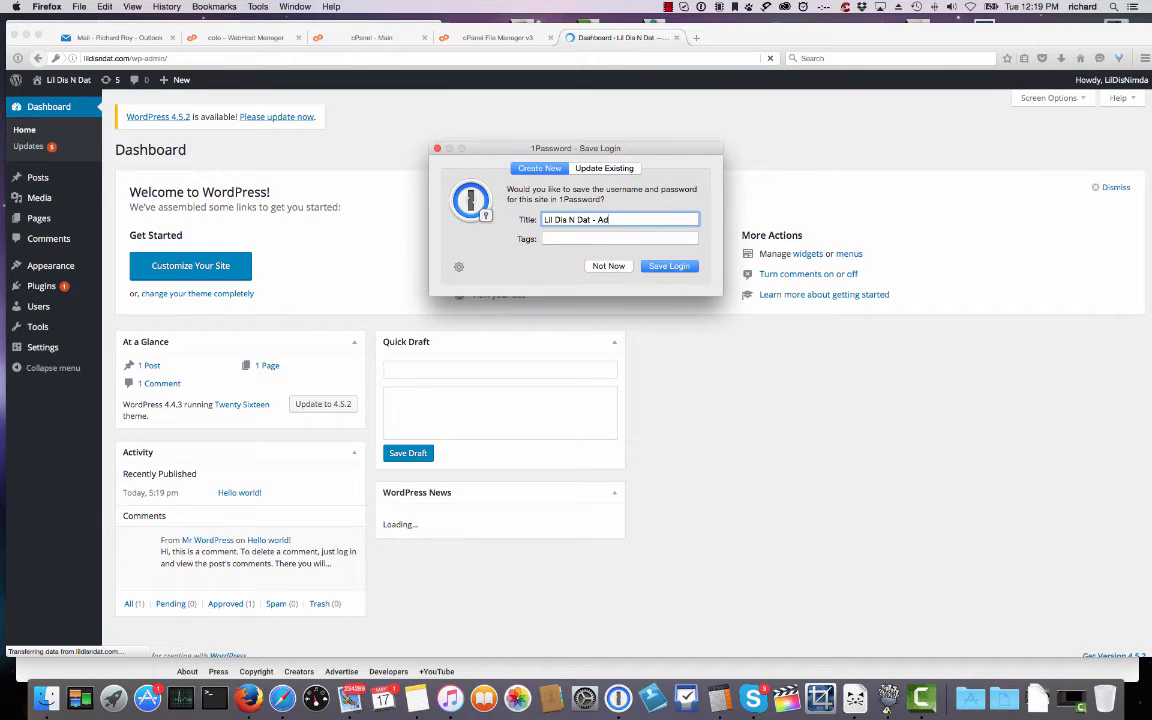
text(min)
click(666, 265)
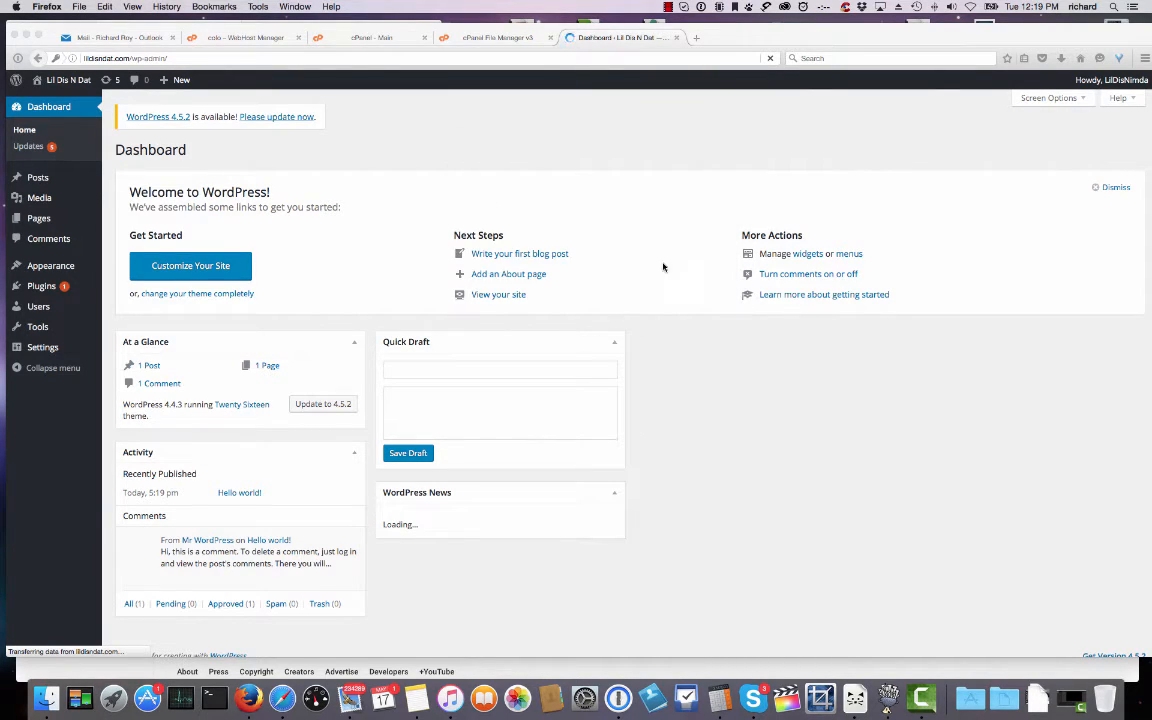
click(290, 117)
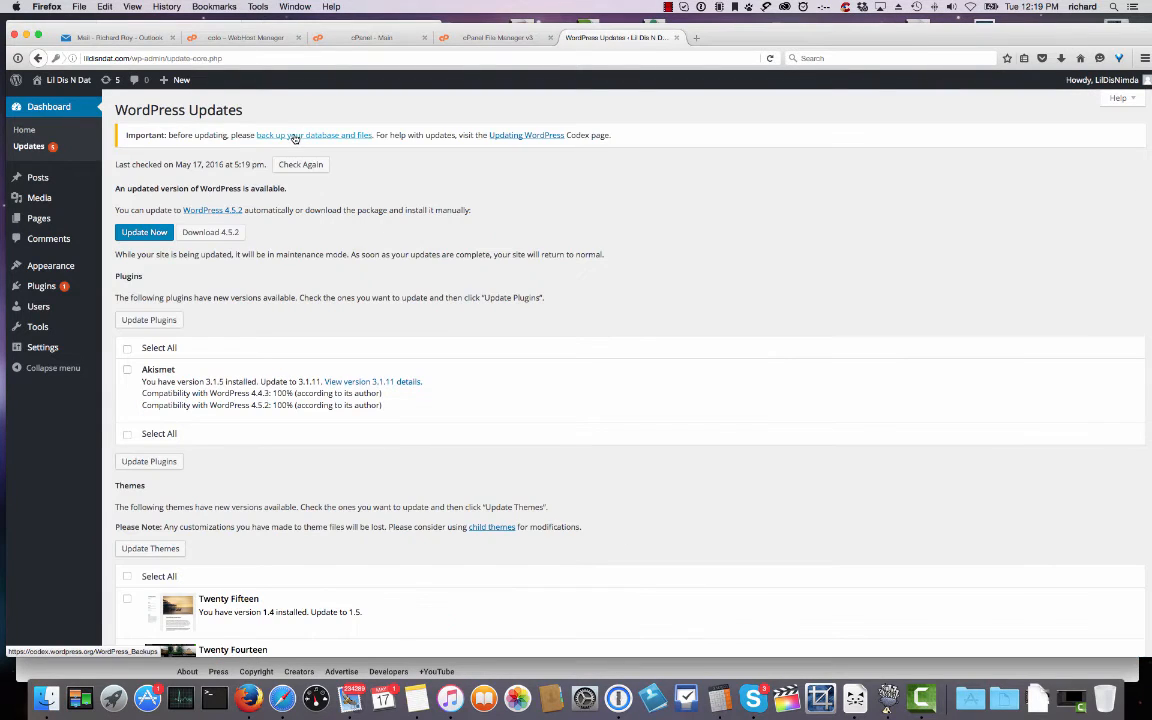
Step: Update WordPress to 4.5.2 and check that the Updates page reports the latest version
click(150, 233)
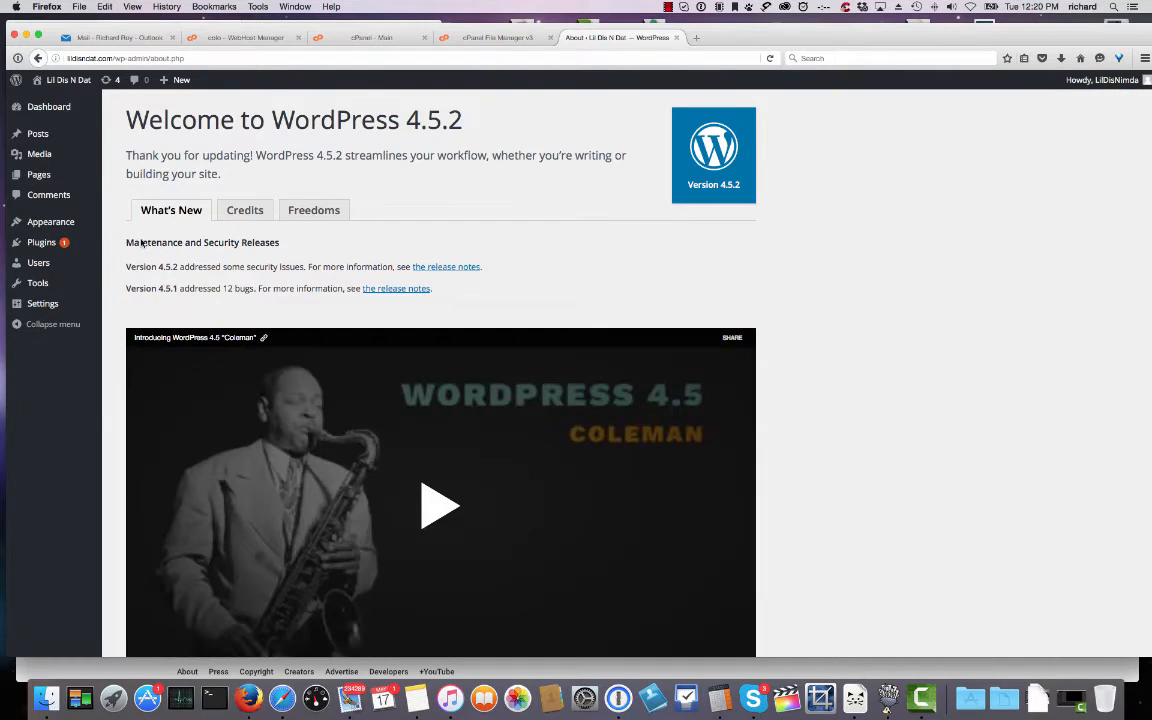
mouse_move(47, 112)
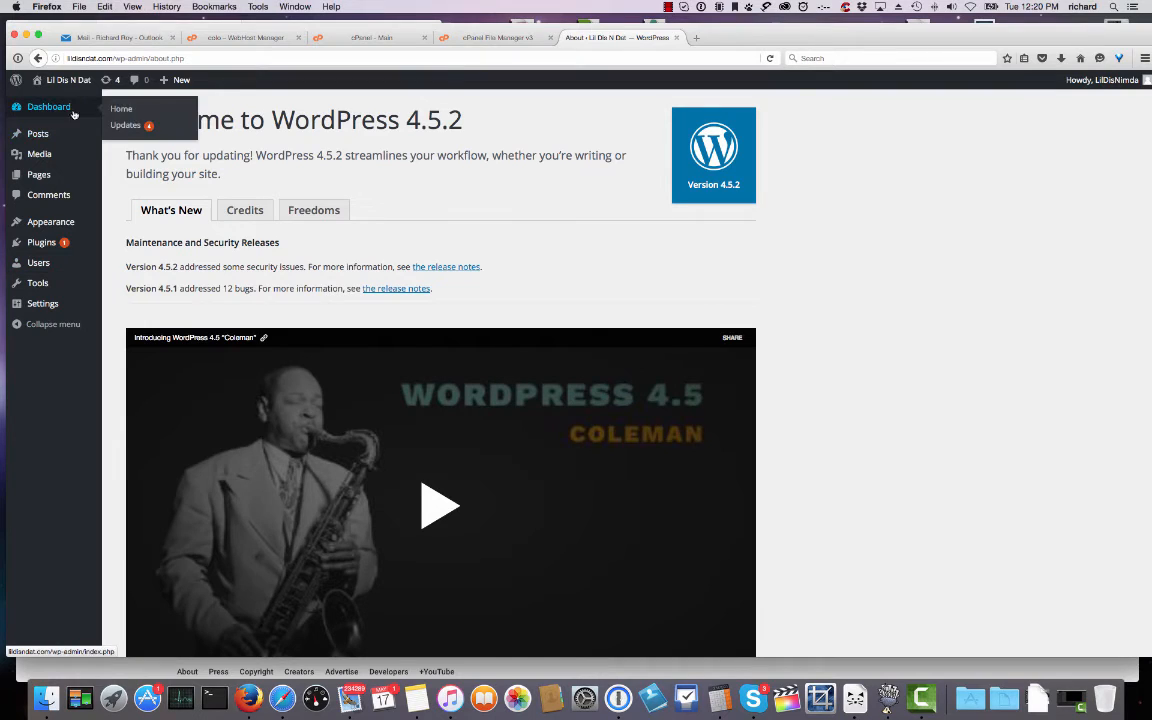
click(124, 126)
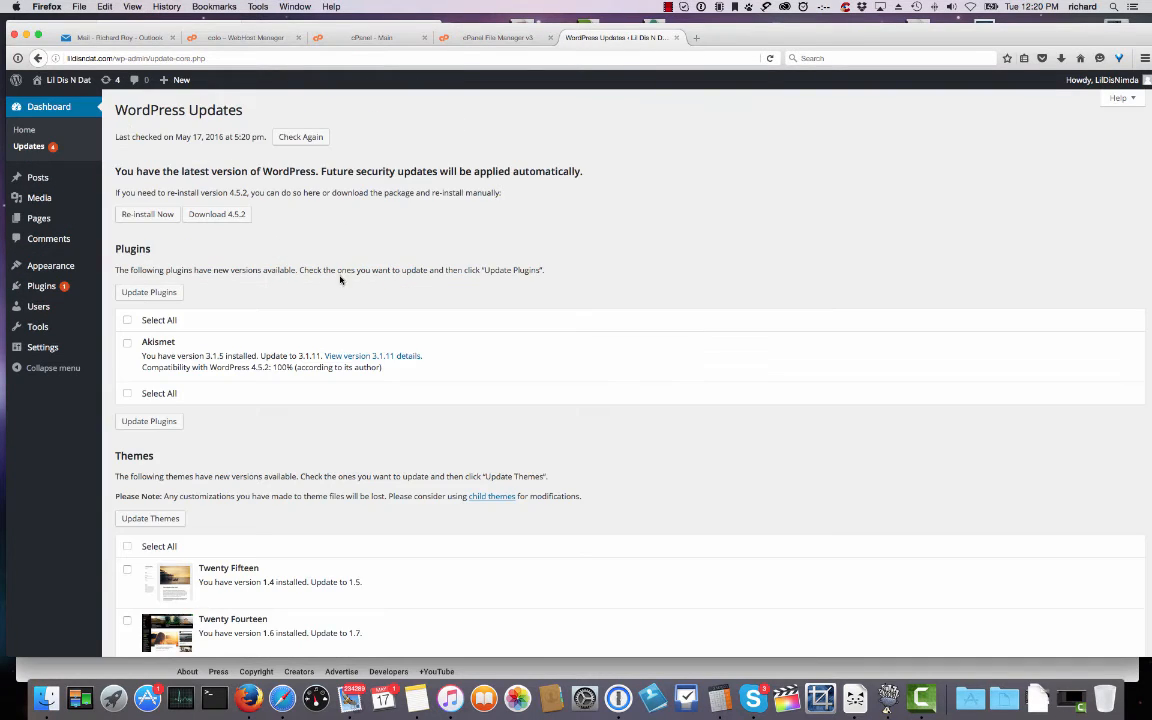
scroll(306, 290, down, 5)
mouse_move(50, 266)
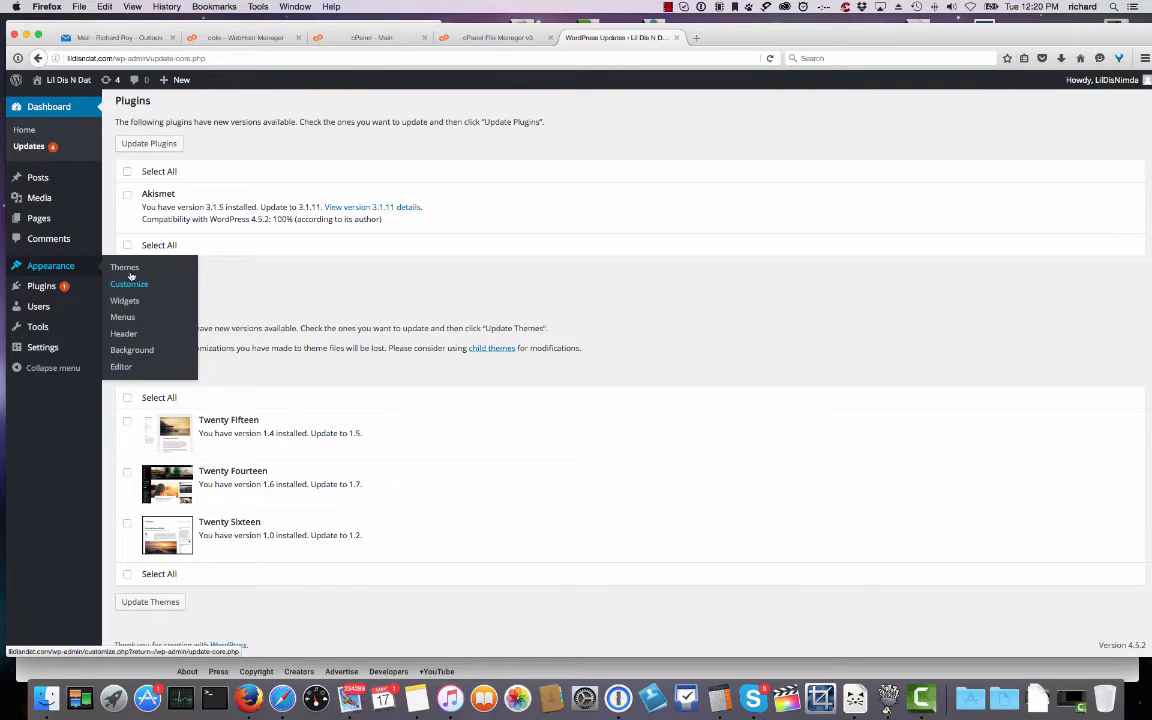
Step: Delete the Twenty Fifteen and Twenty Fourteen themes, confirming each, and dismiss the notice
click(125, 267)
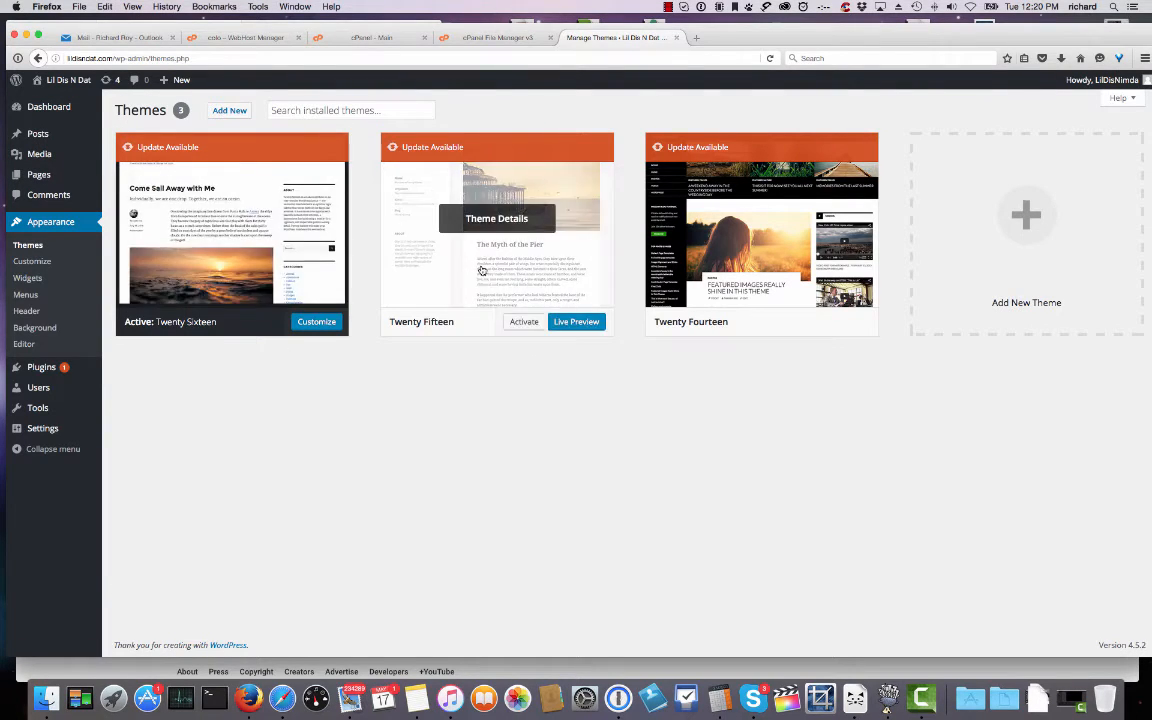
click(445, 210)
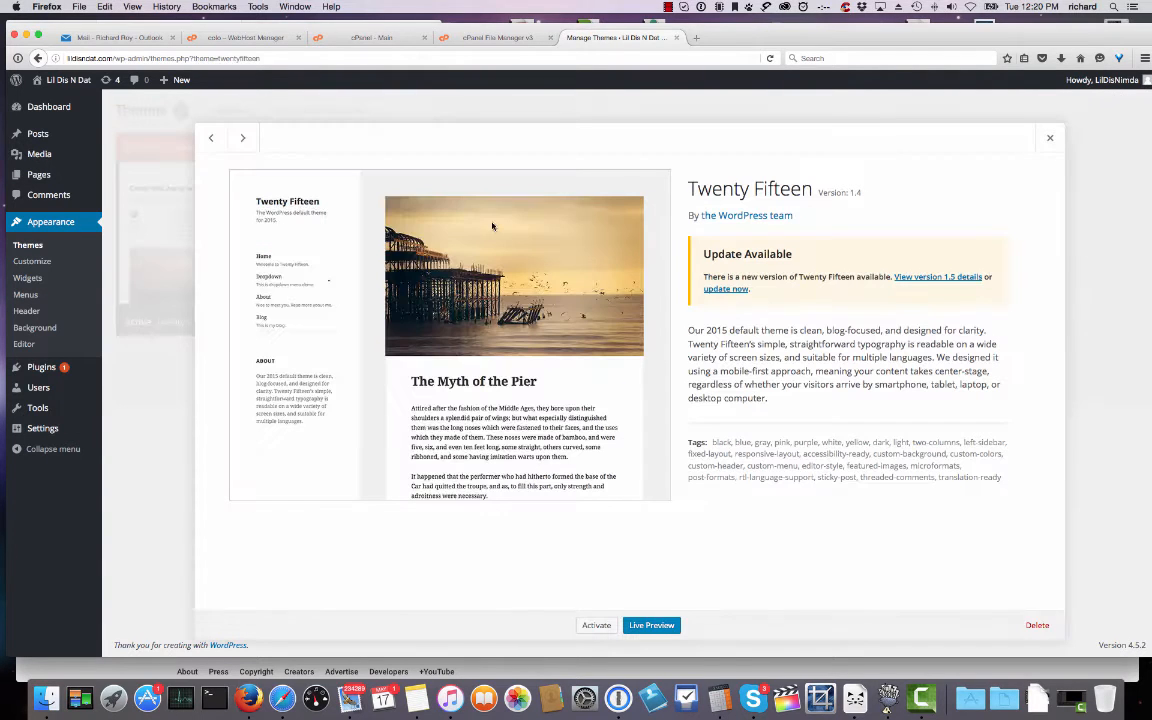
click(1037, 625)
click(638, 308)
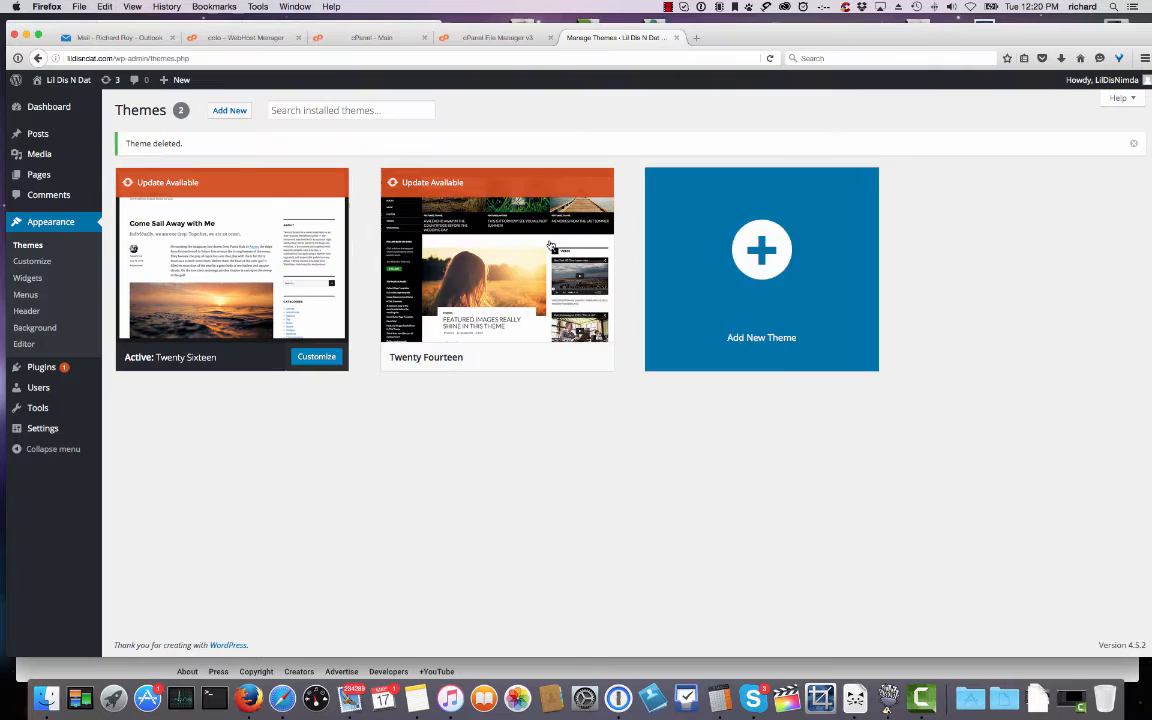
mouse_move(500, 255)
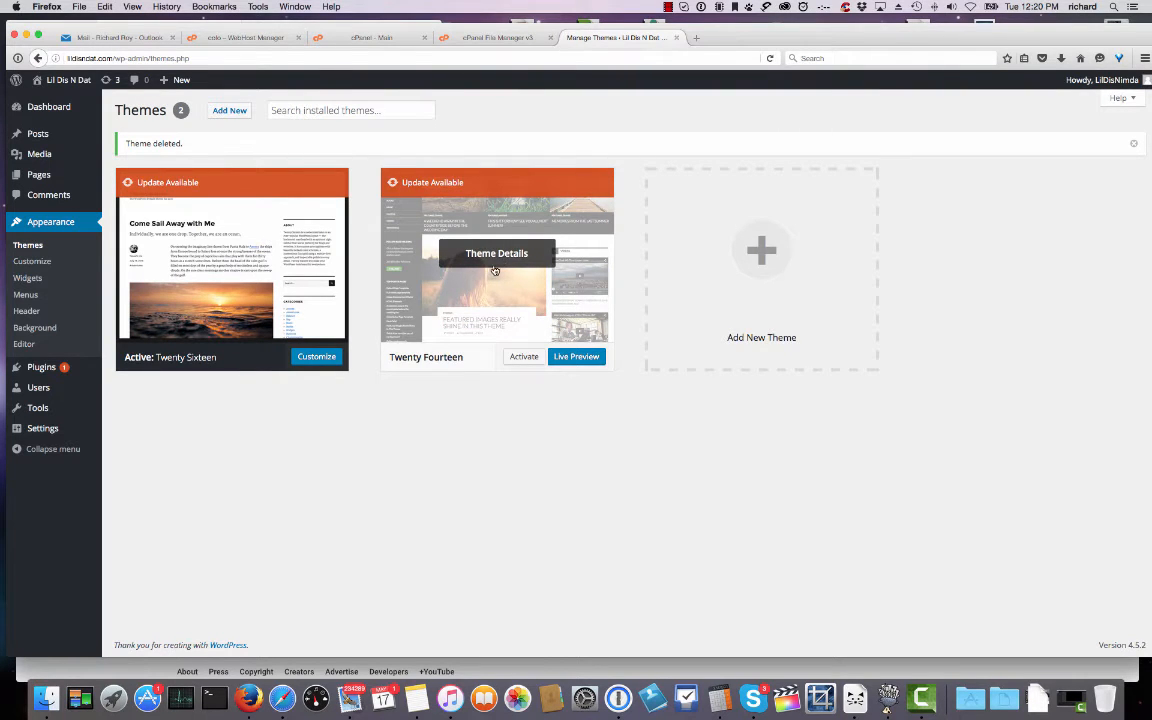
click(494, 270)
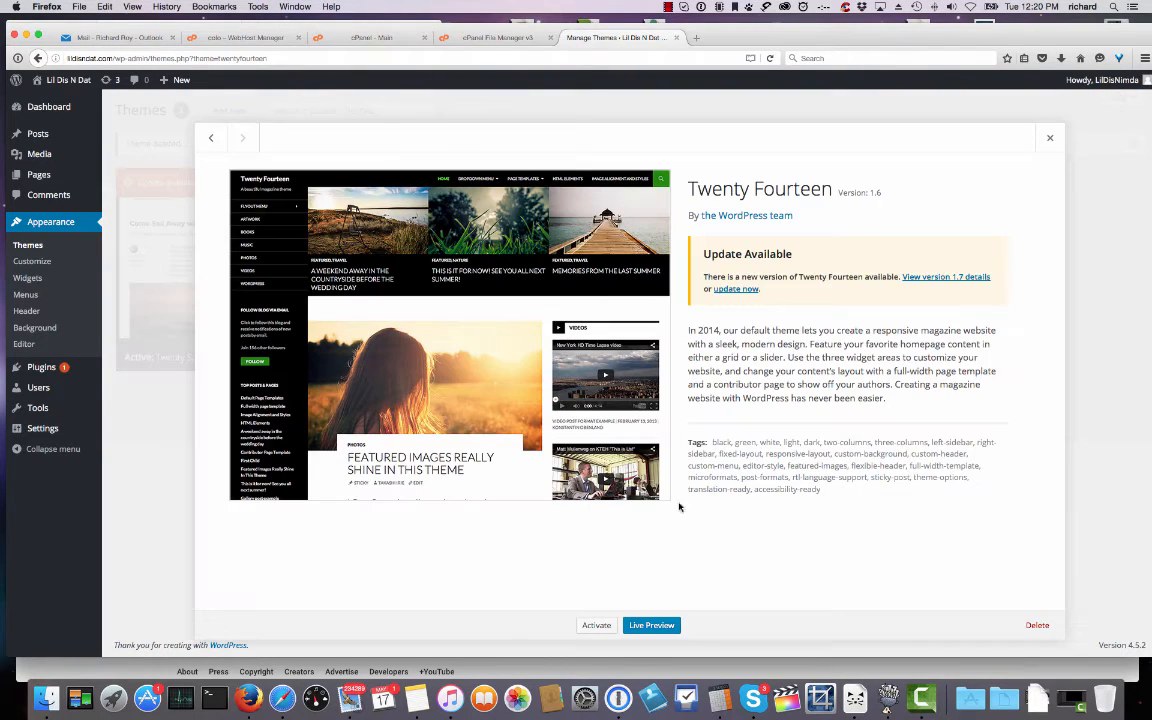
click(1038, 625)
click(641, 307)
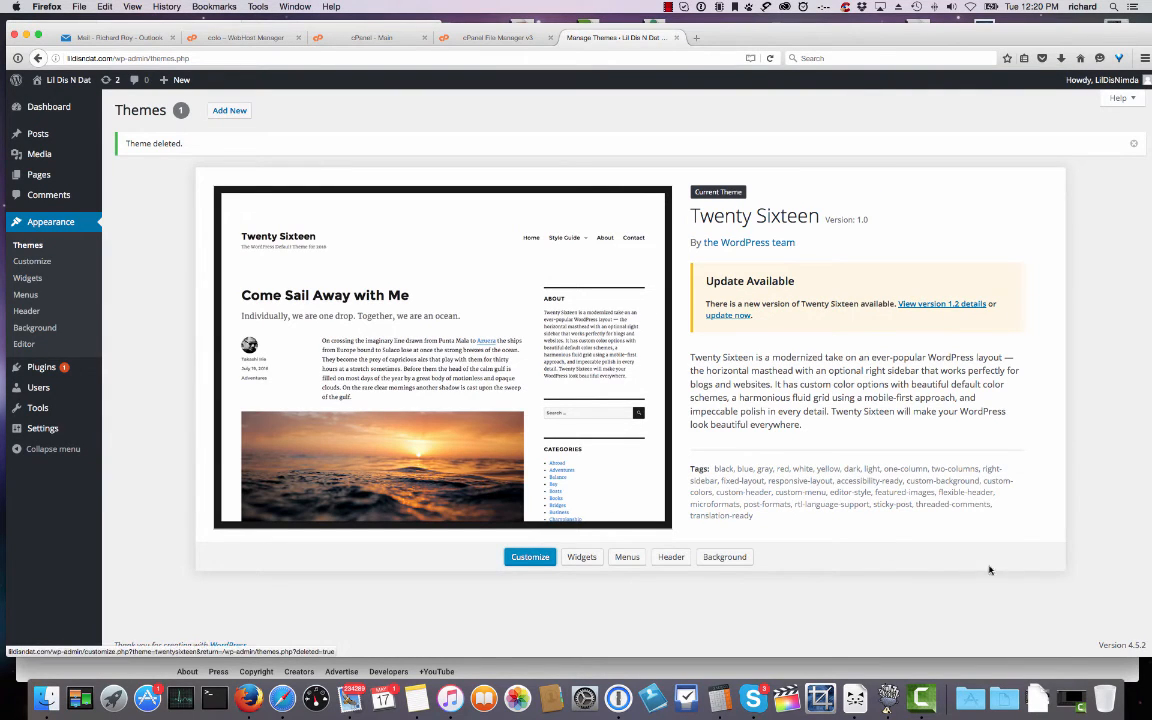
click(1133, 147)
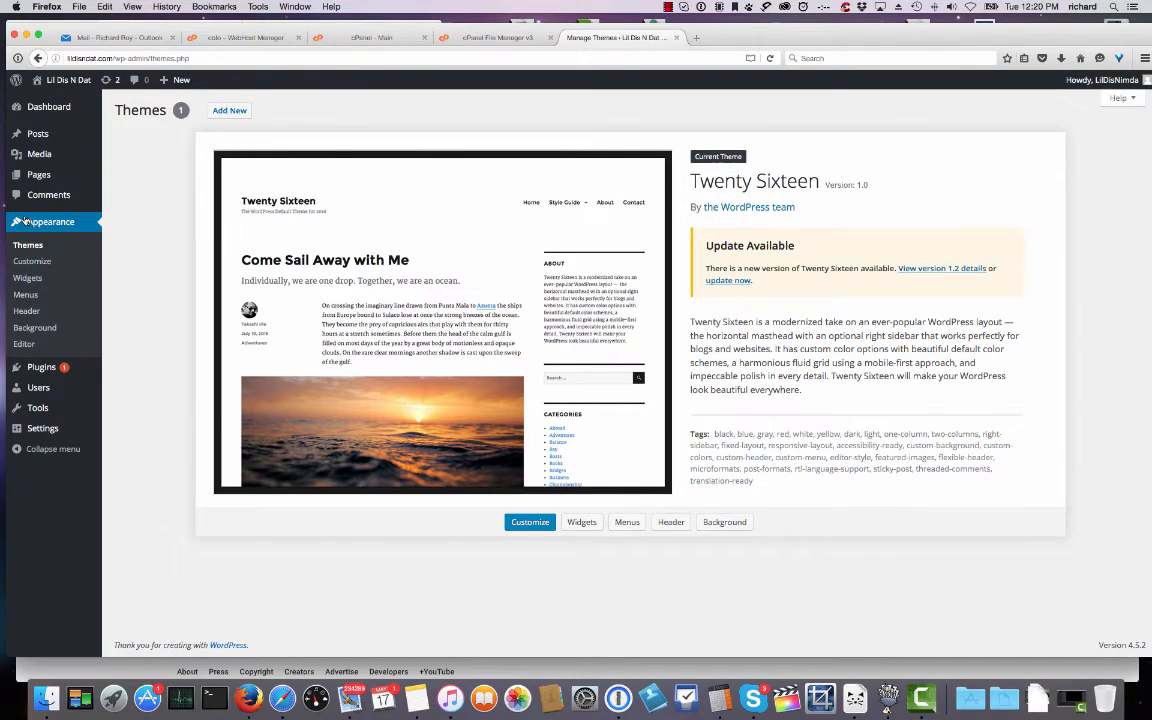
Step: Select all theme updates and update Twenty Sixteen from 1.0 to 1.2
mouse_move(45, 106)
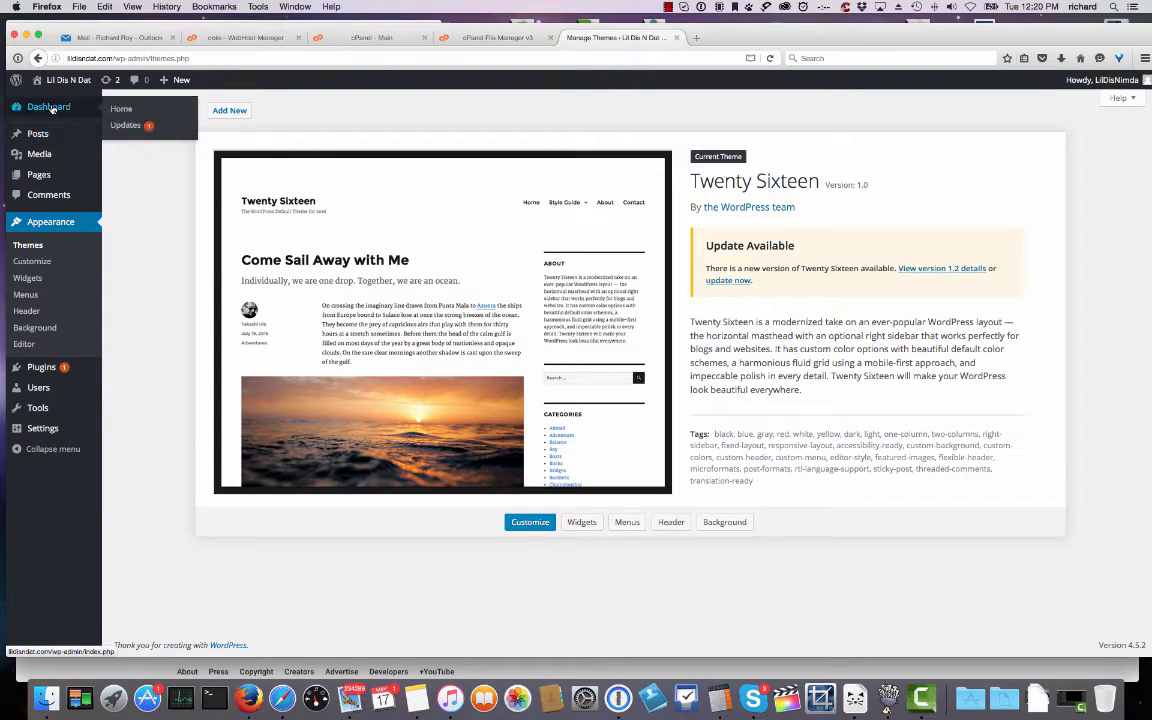
click(122, 126)
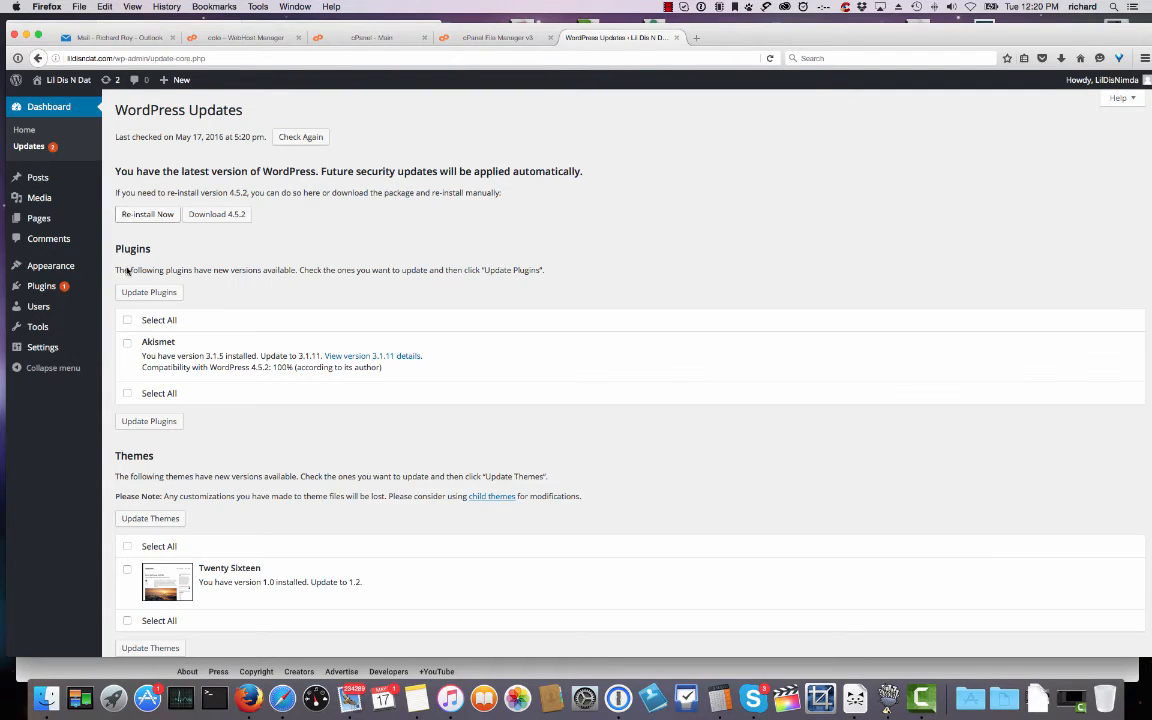
click(127, 569)
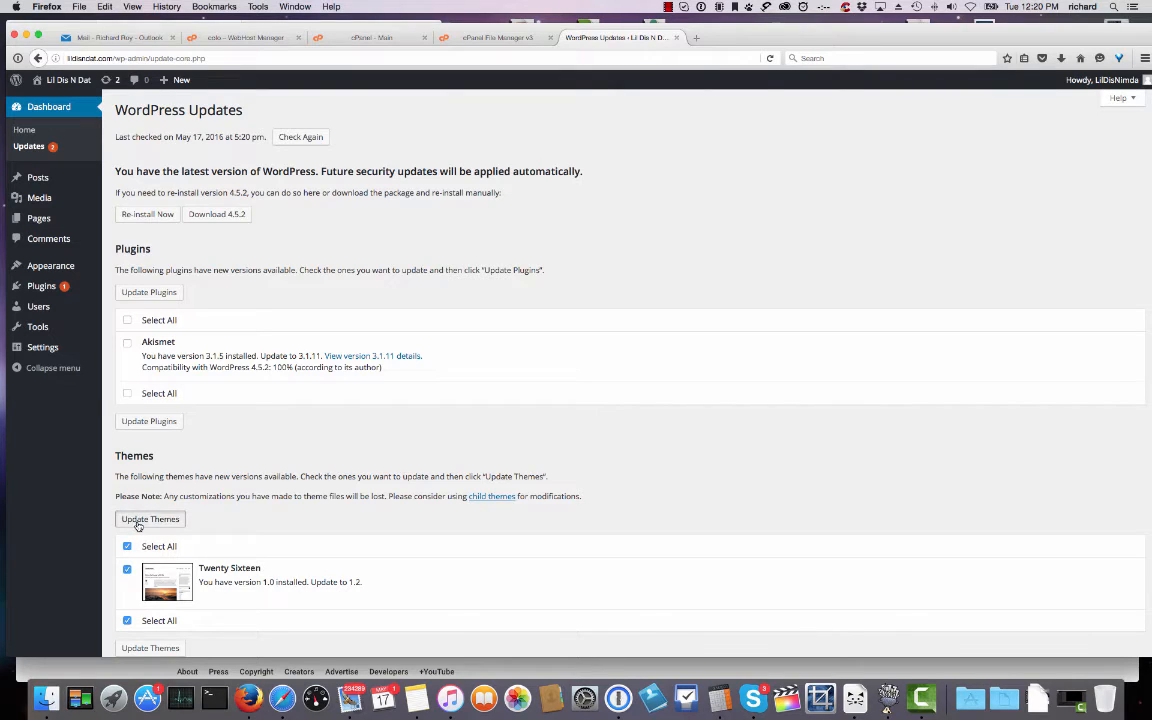
click(137, 519)
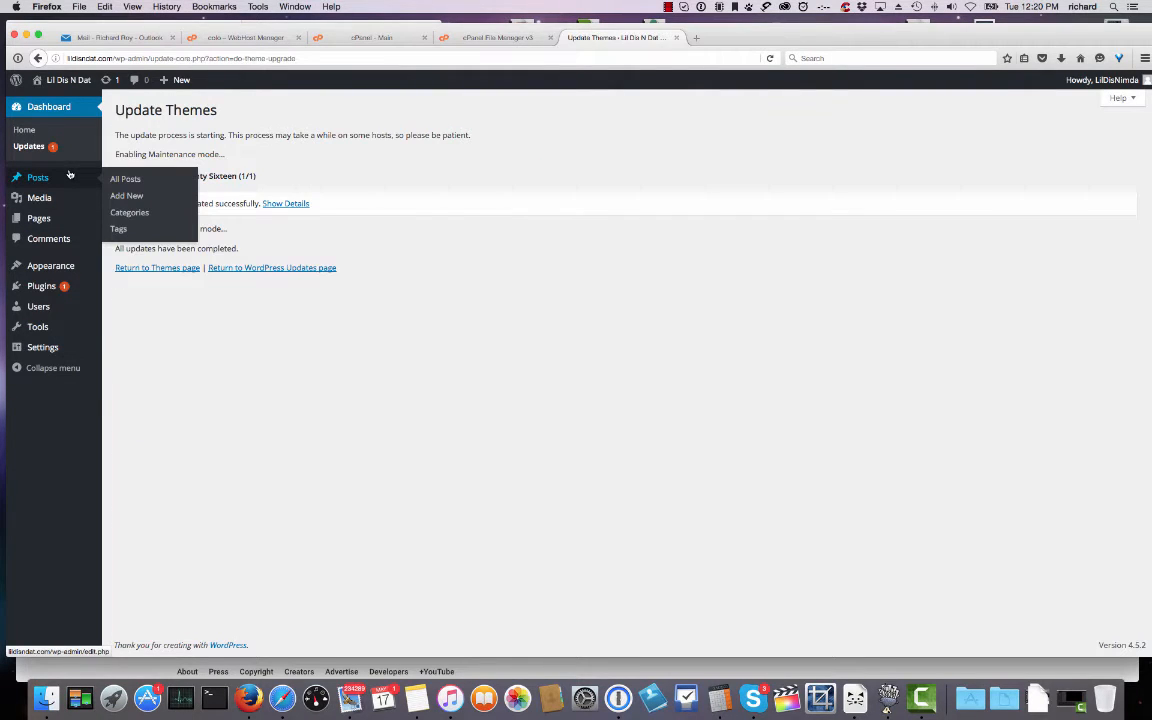
click(31, 287)
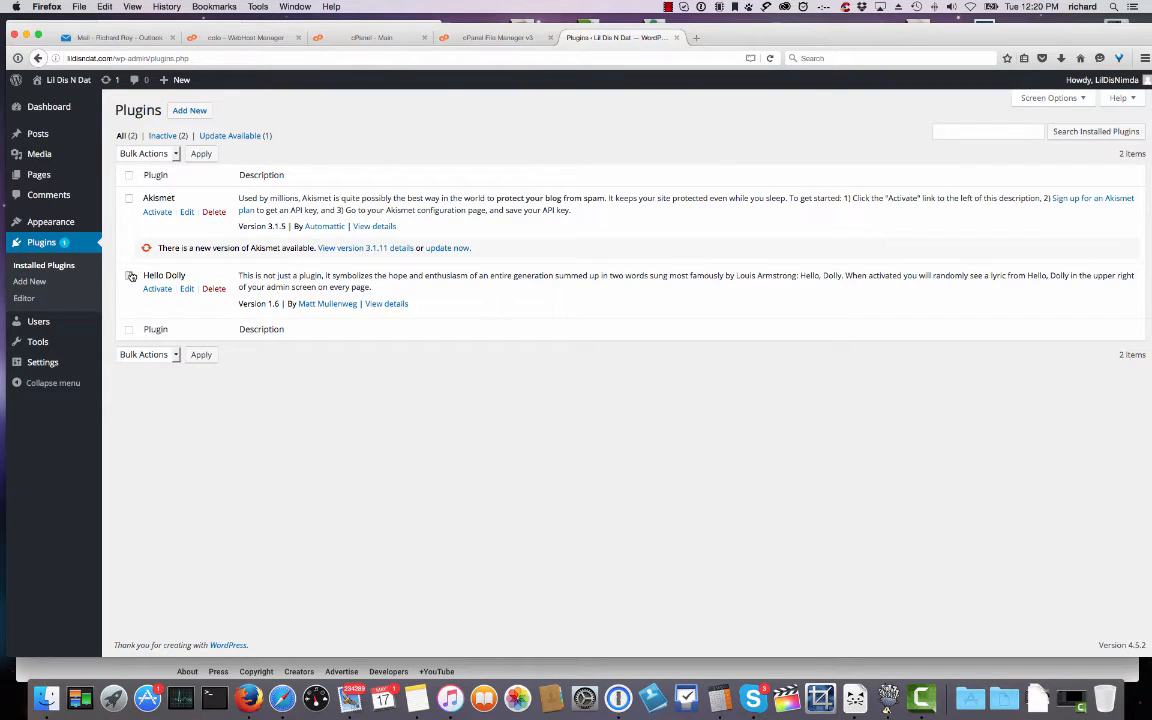
Step: Bulk-delete Akismet and Hello Dolly, confirming removal of their files
click(128, 175)
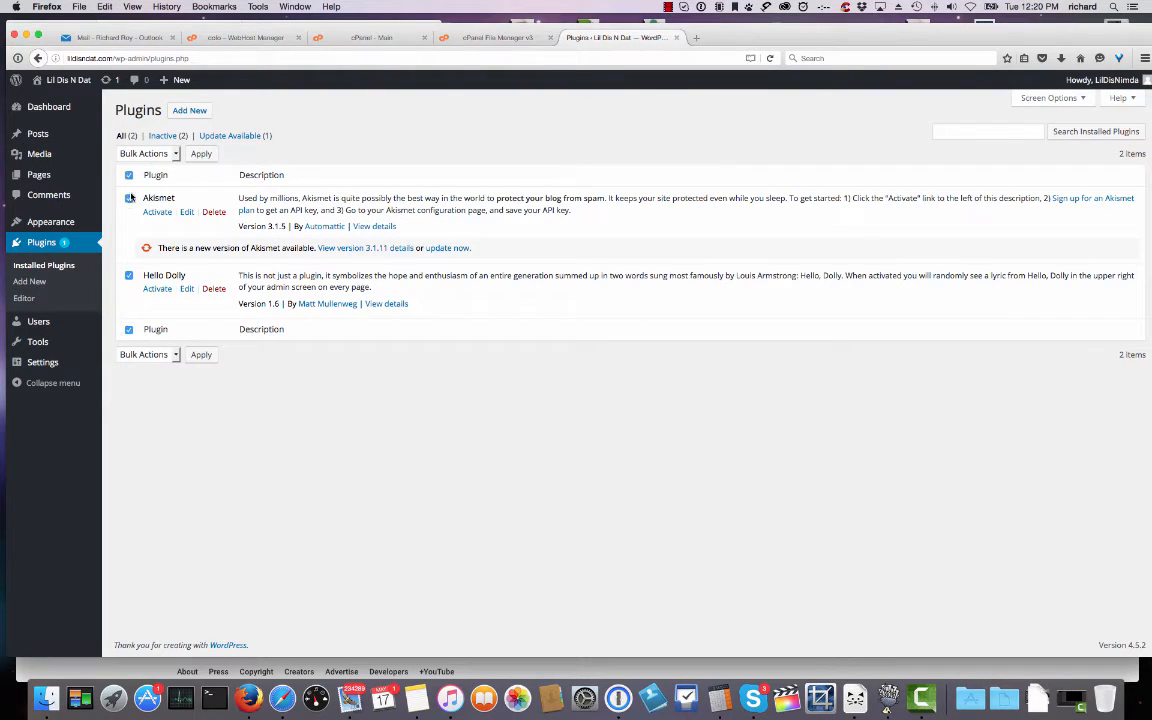
click(176, 155)
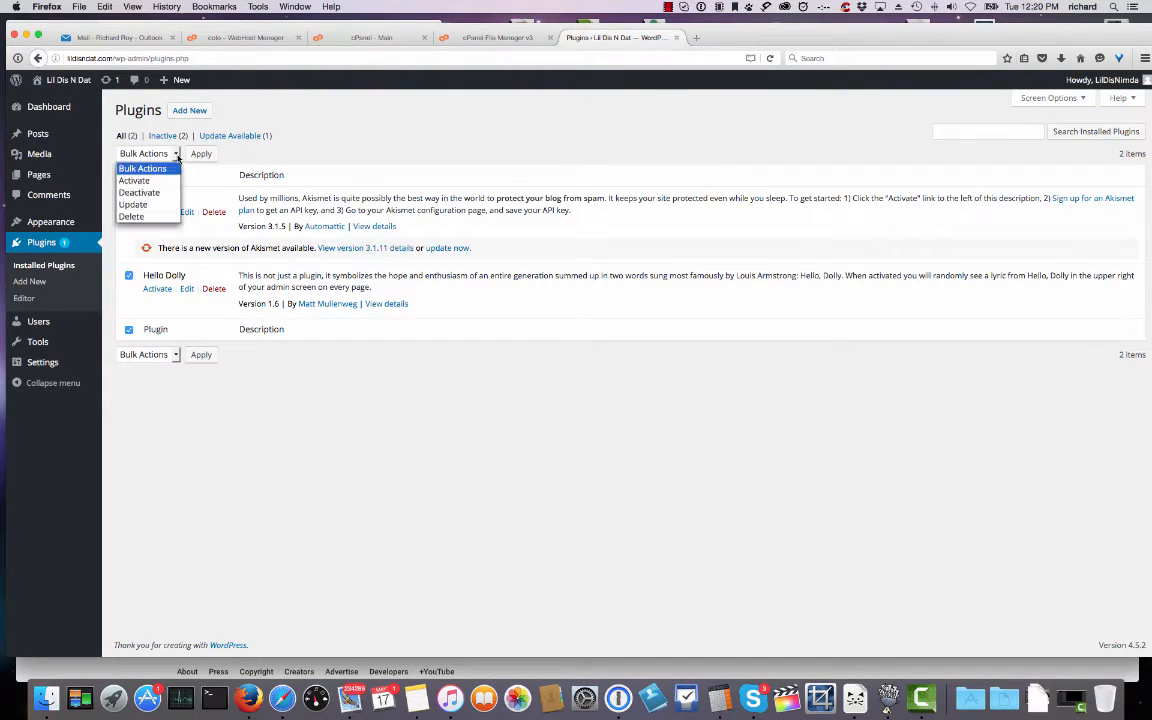
click(132, 216)
click(197, 156)
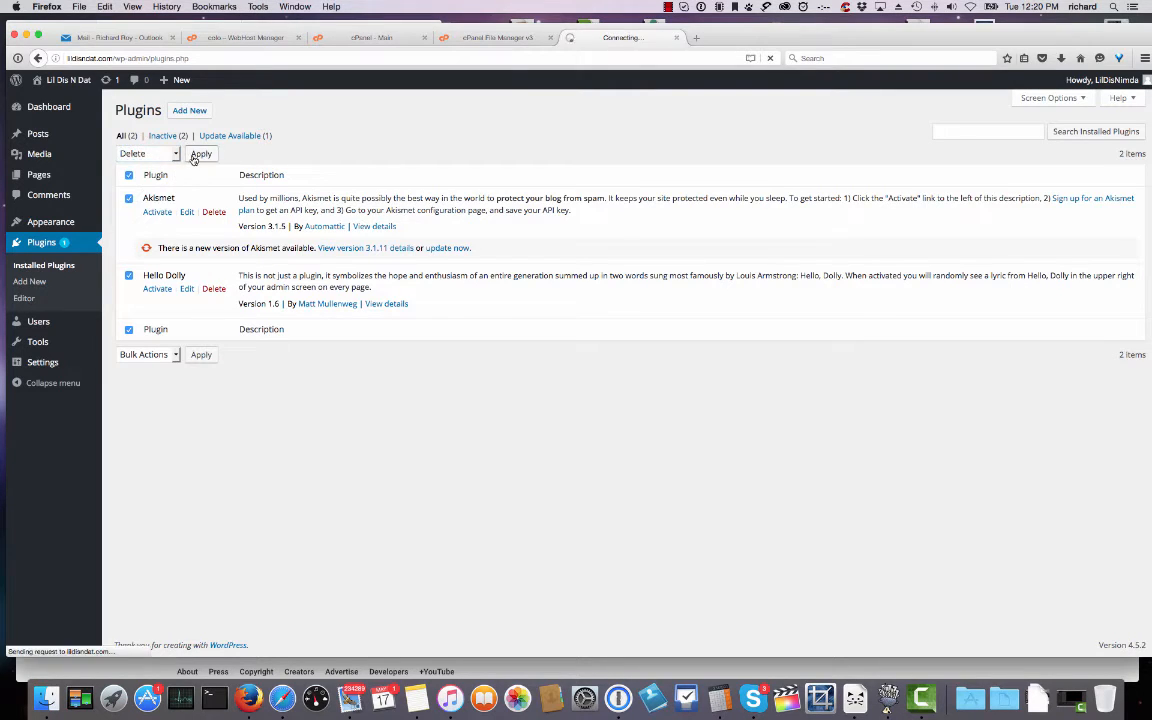
click(172, 213)
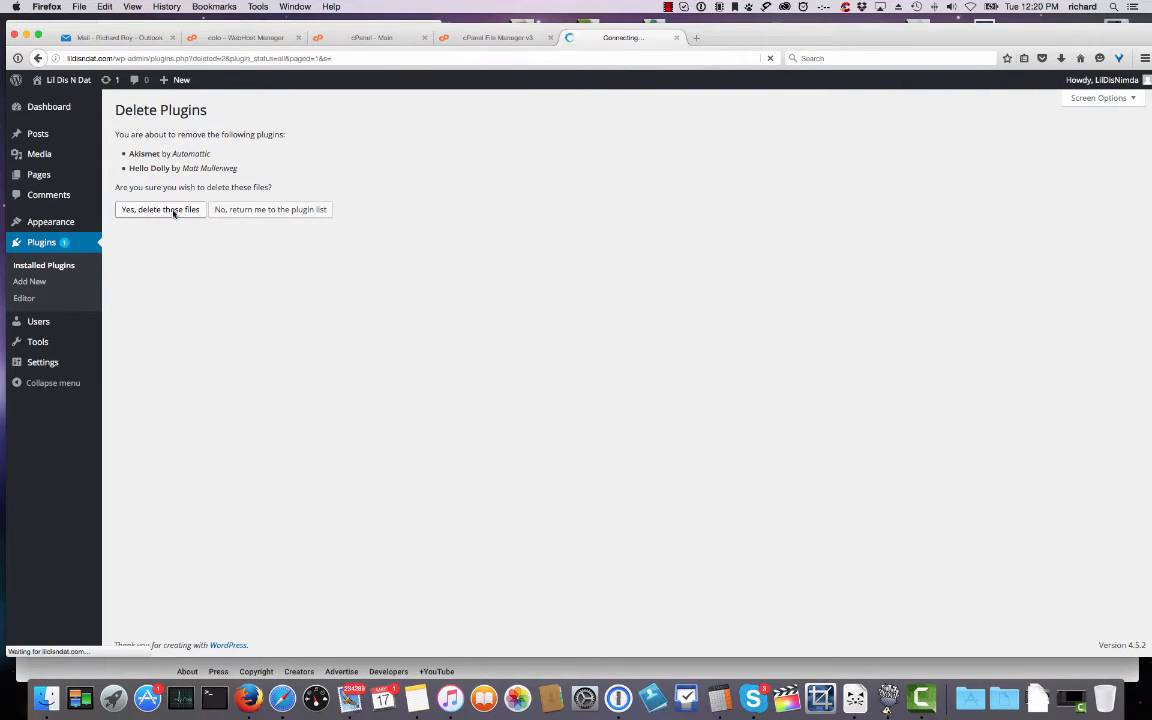
mouse_move(31, 141)
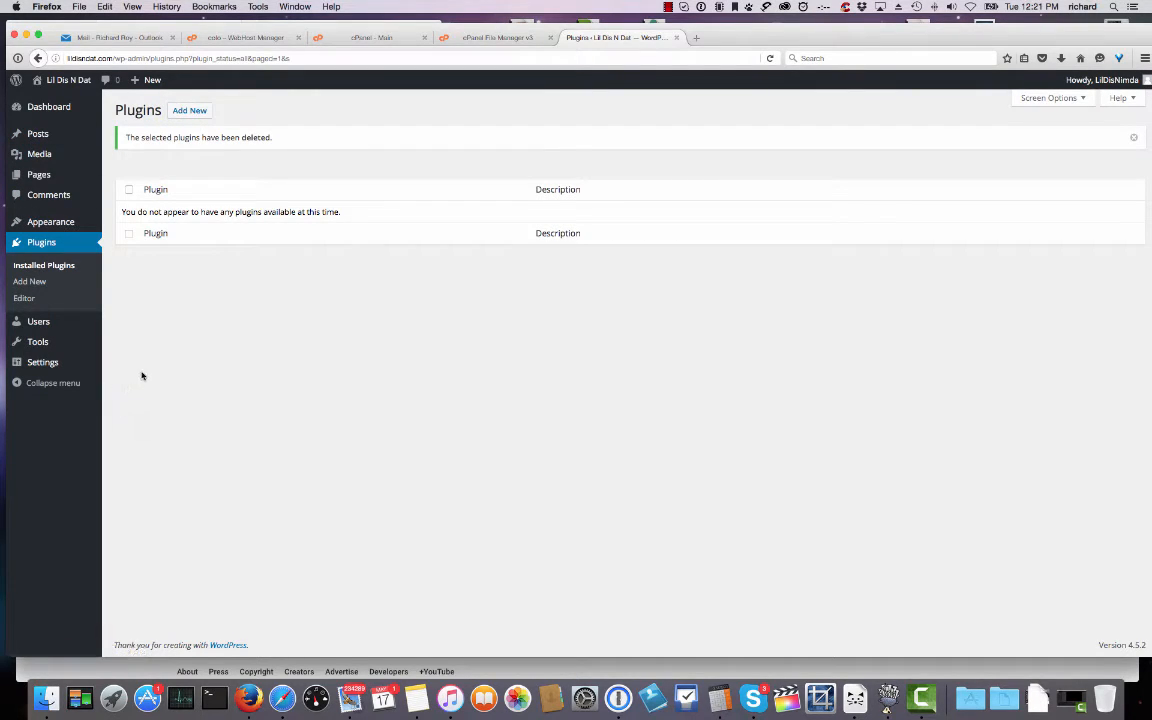
mouse_move(66, 84)
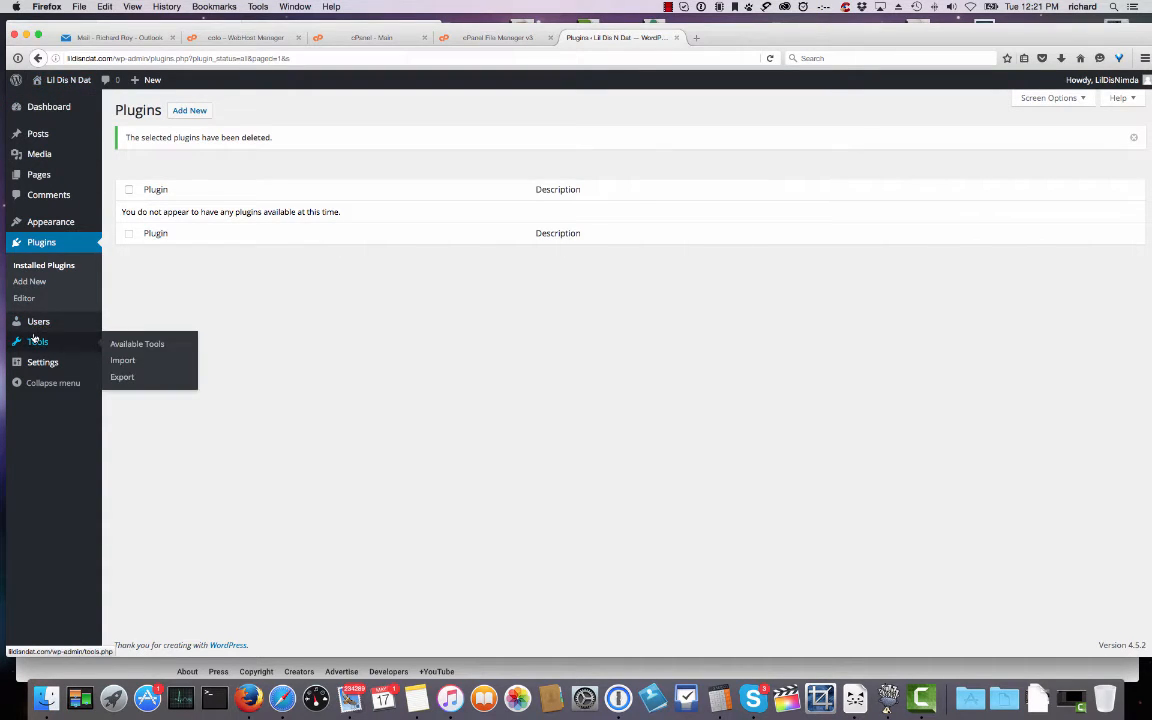
Step: Enter the profile's first and last name, show the full name publicly, and update the profile
mouse_move(35, 330)
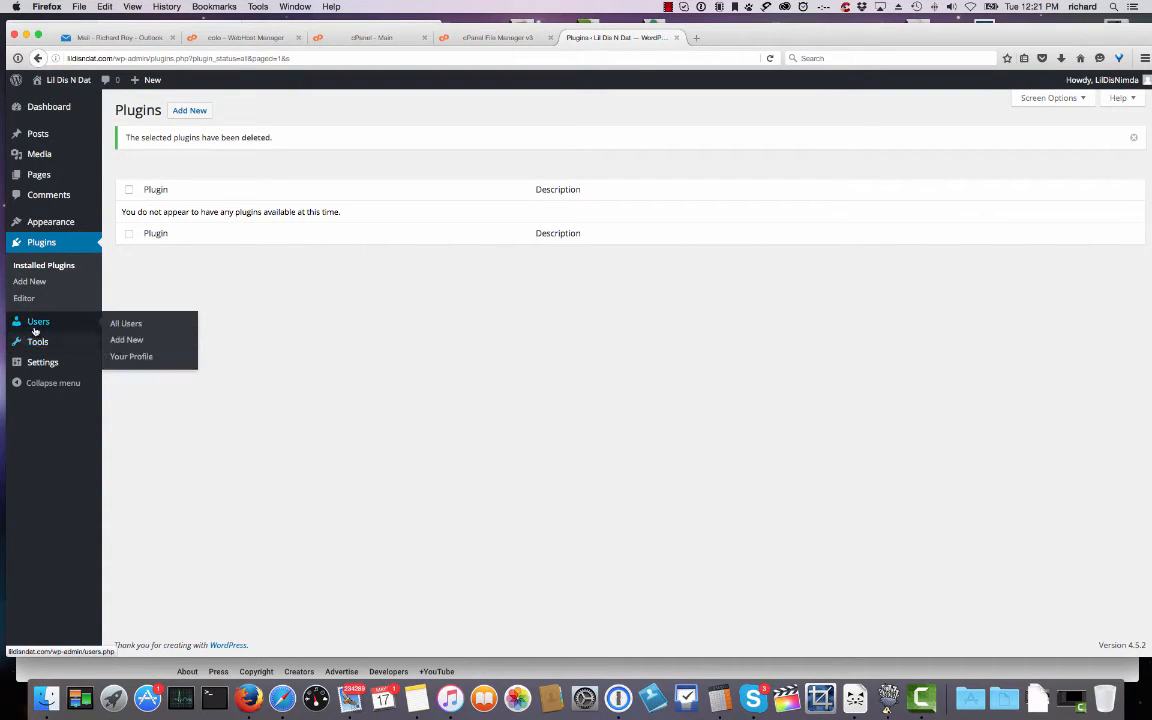
click(131, 356)
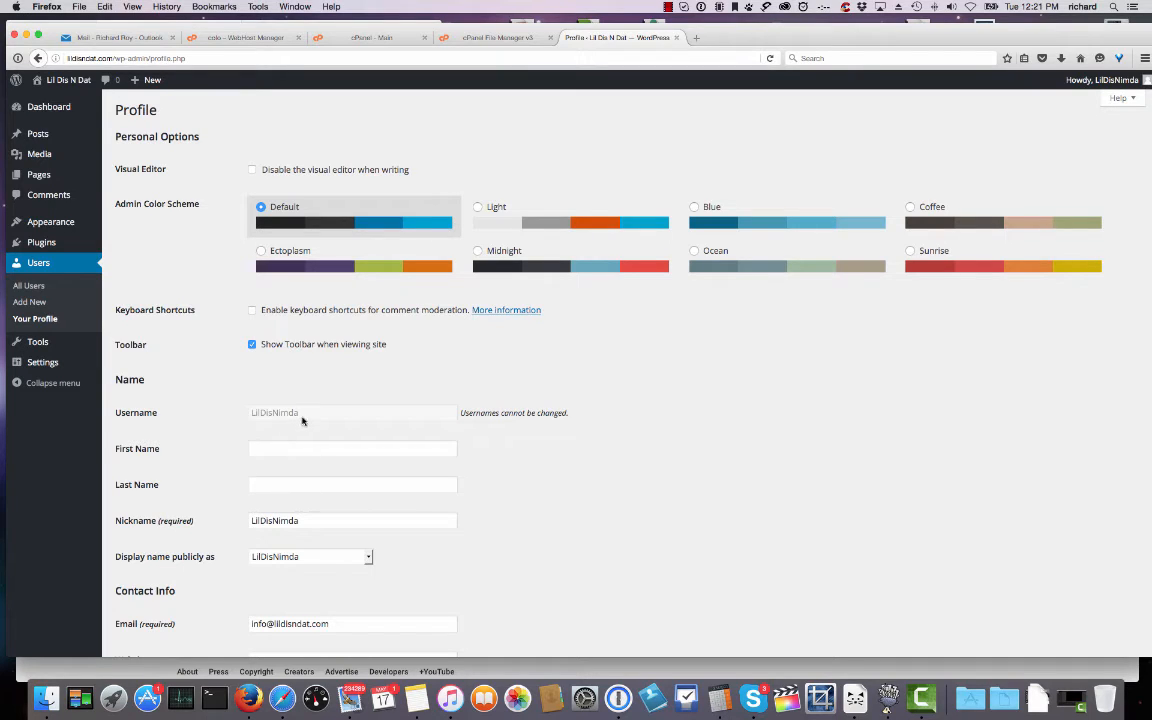
click(265, 449)
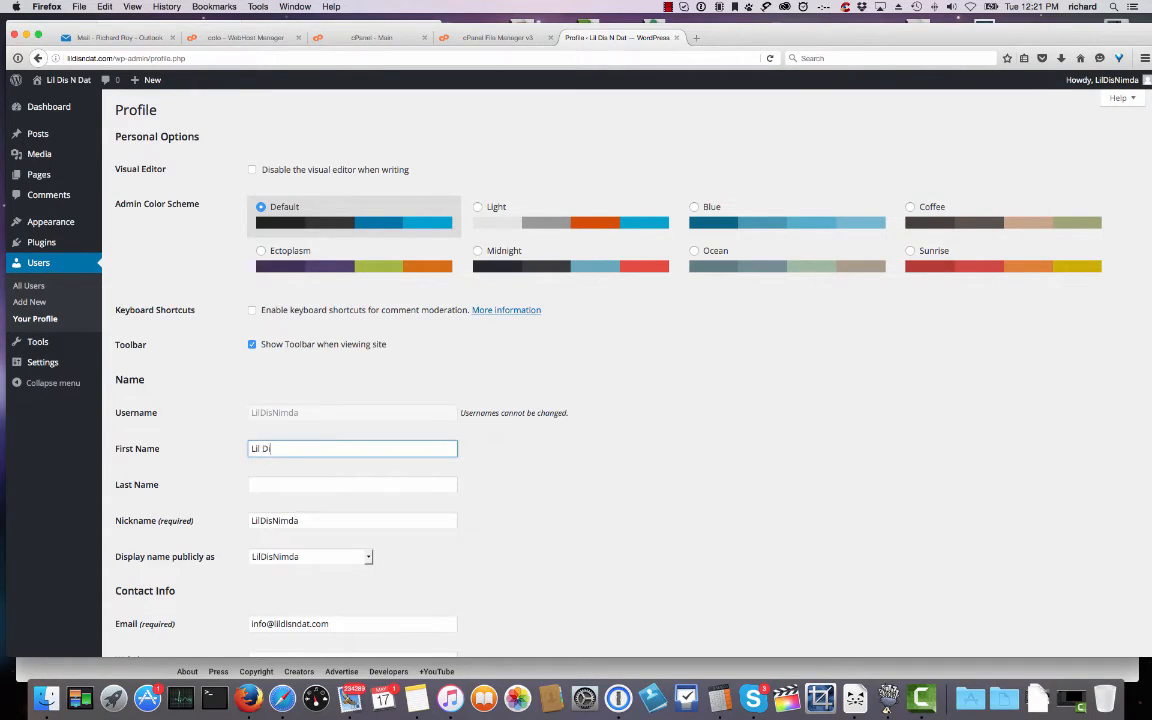
key(Tab)
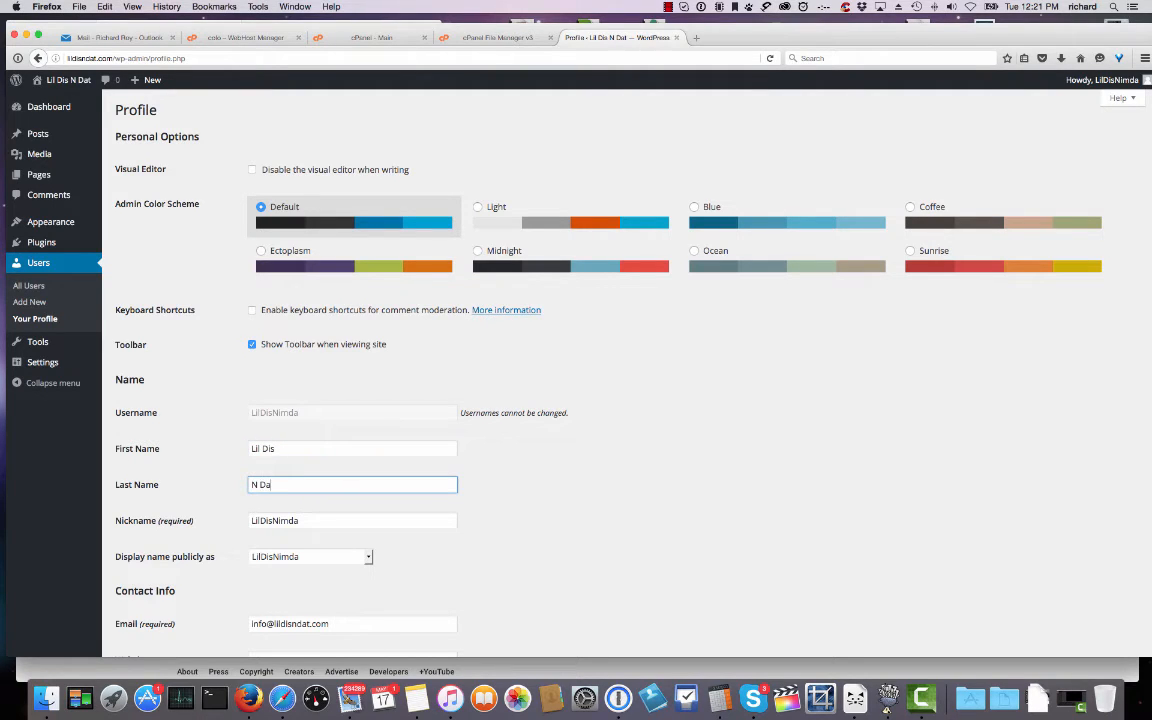
click(365, 557)
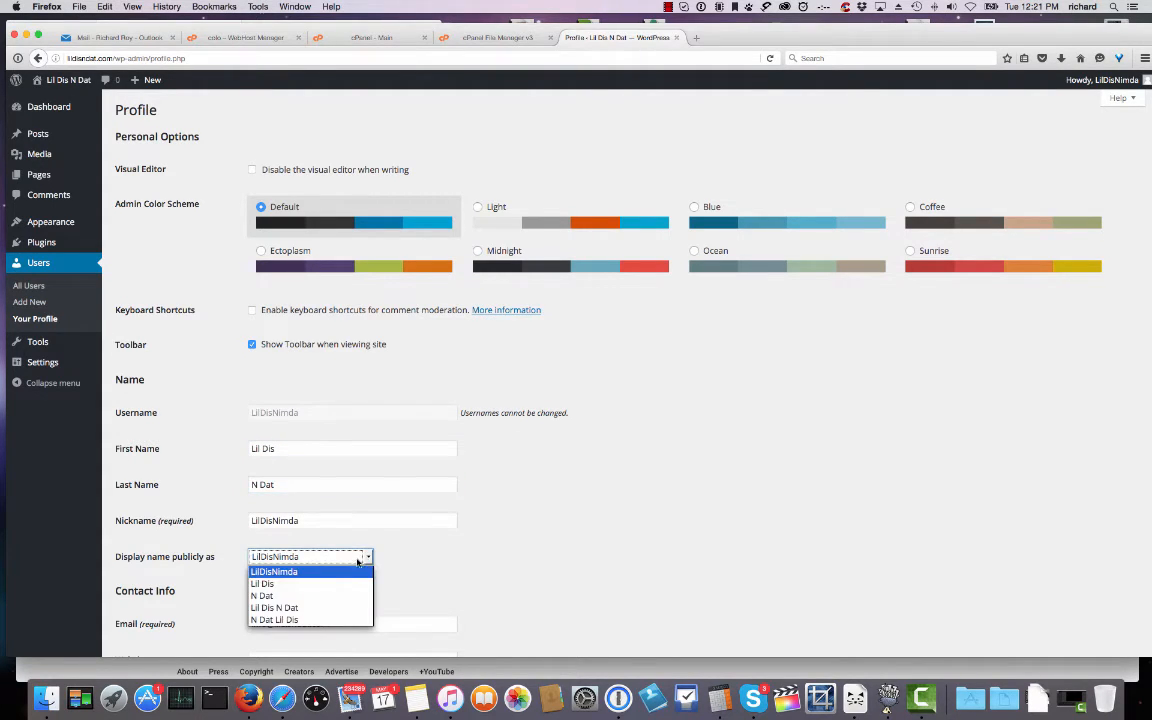
click(280, 607)
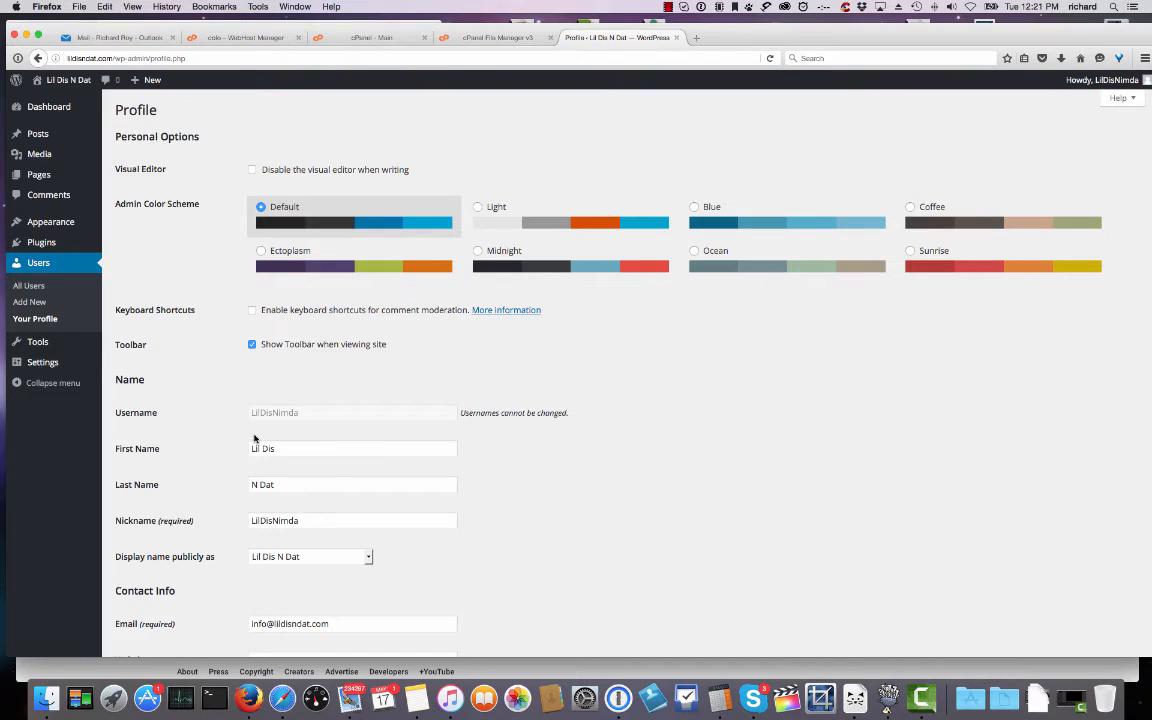
scroll(470, 514, down, 3)
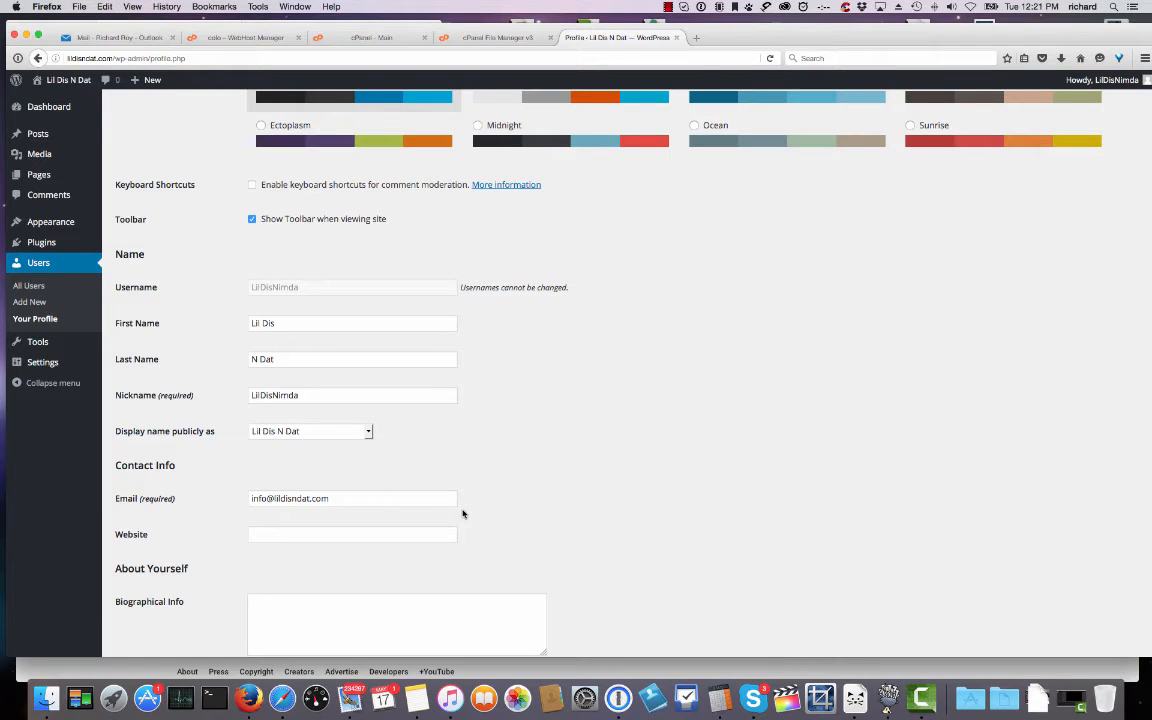
scroll(454, 529, down, 8)
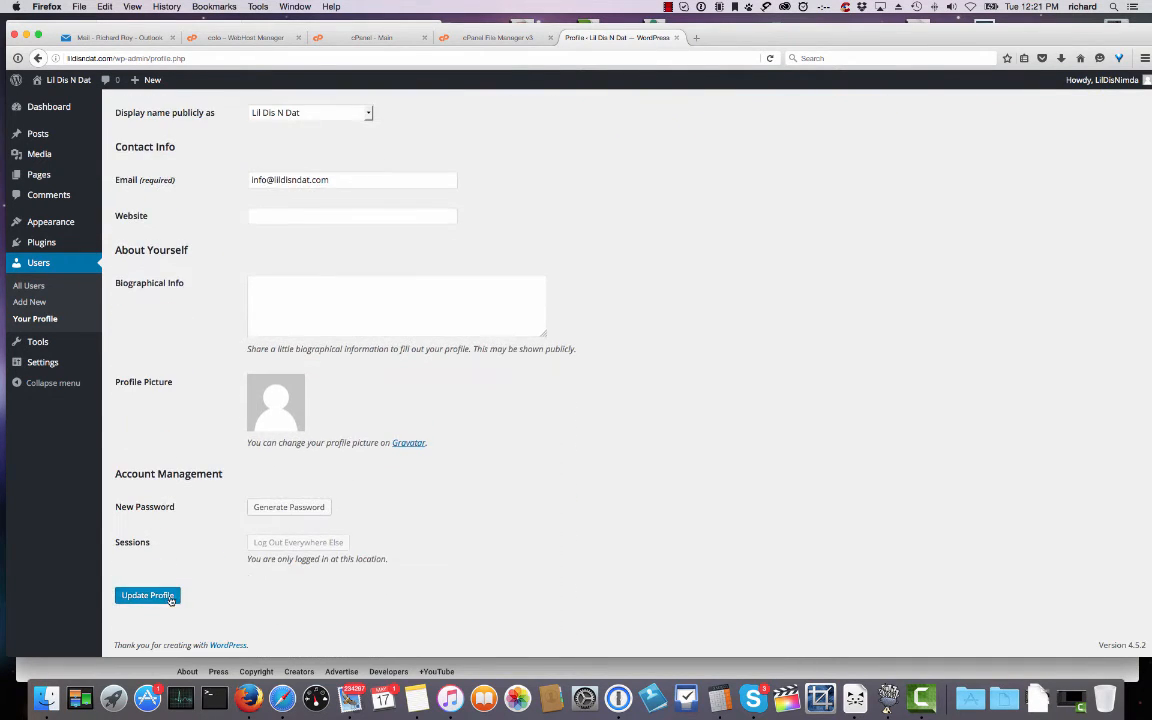
click(159, 596)
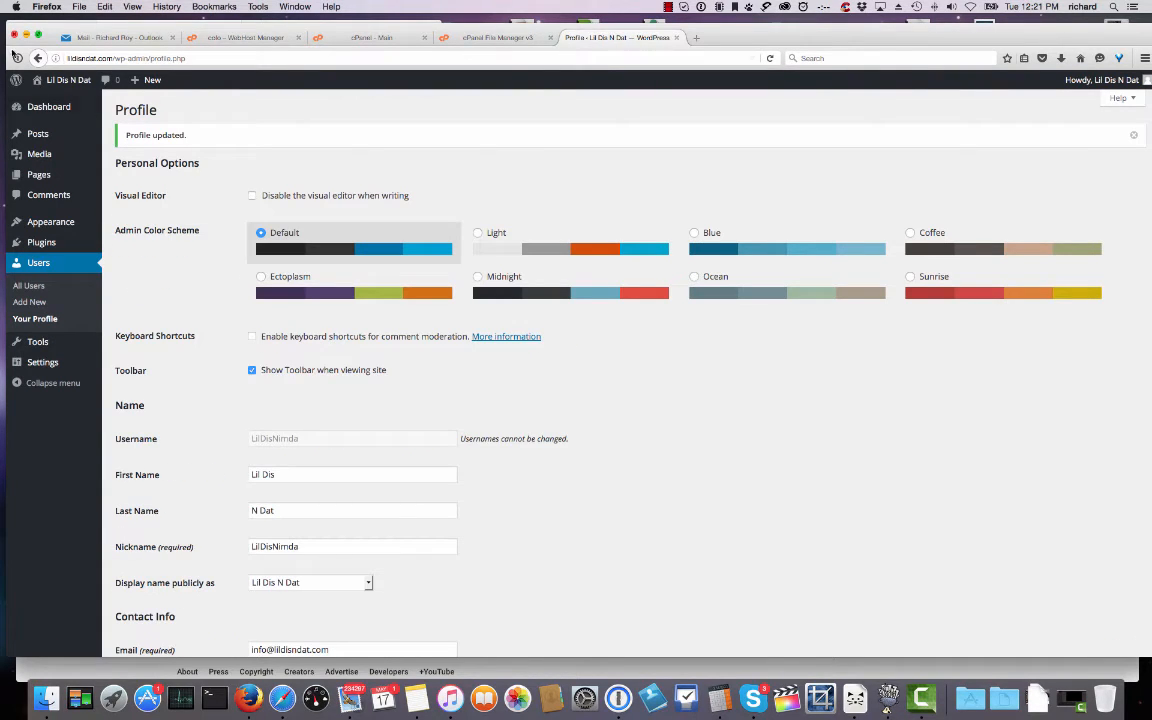
Step: Move the Hello world! post to the Trash
mouse_move(46, 107)
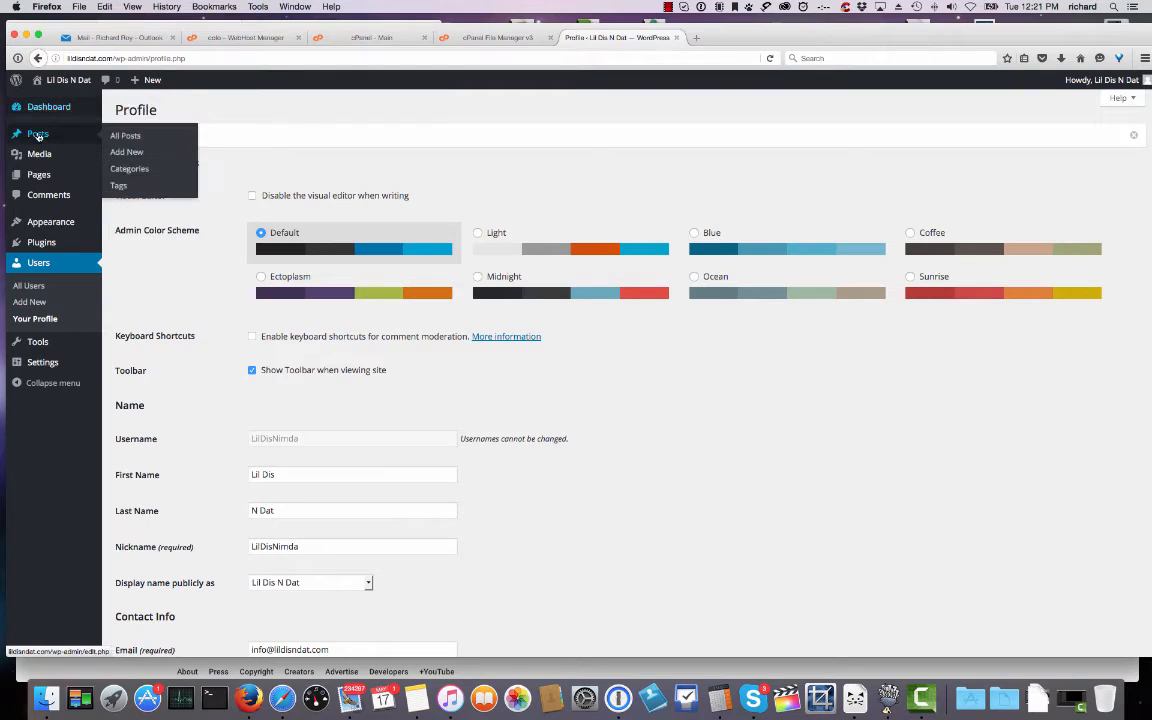
click(36, 134)
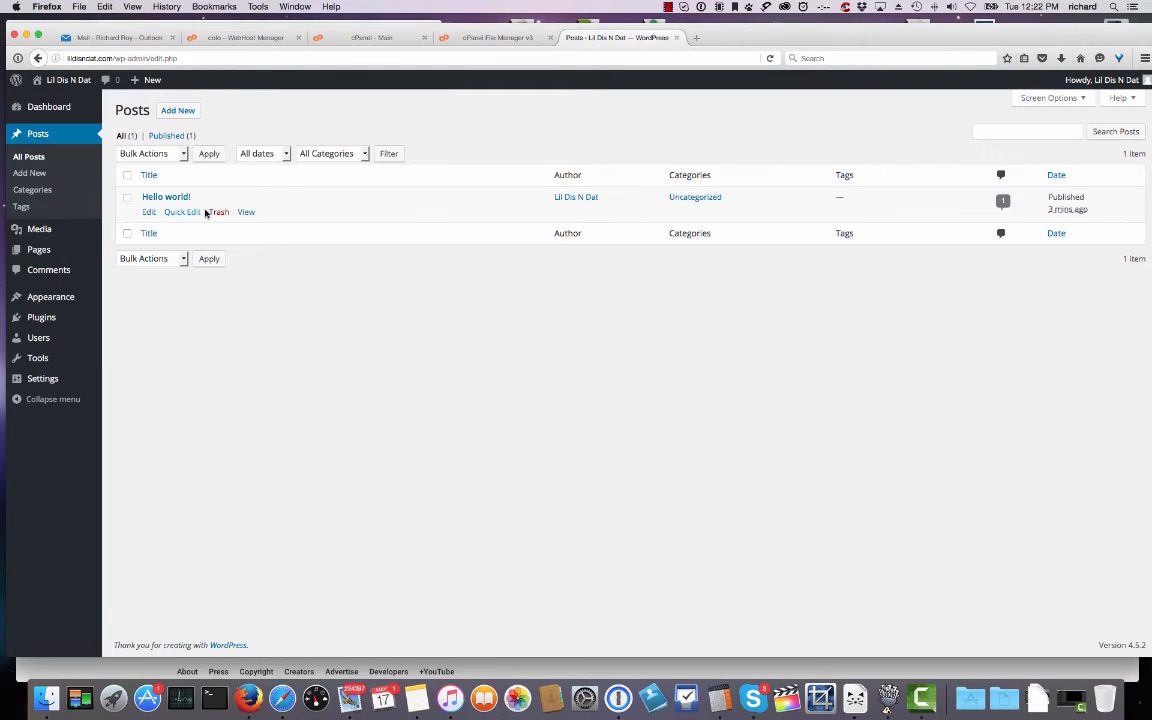
click(219, 213)
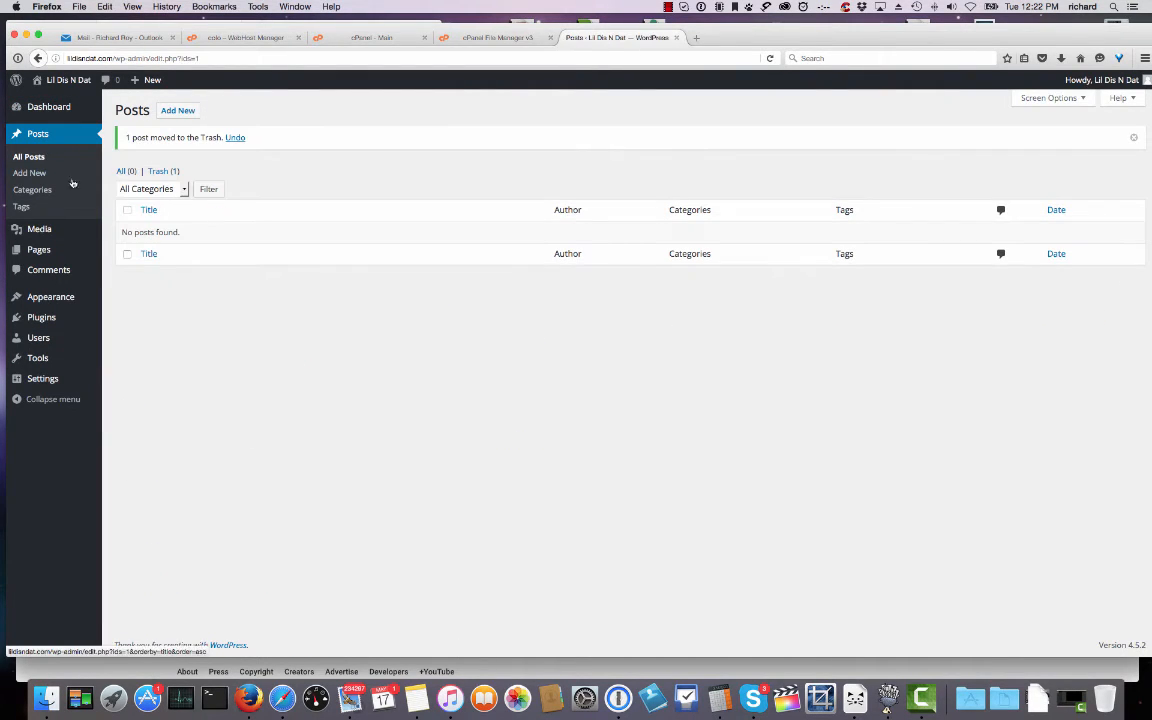
Step: Move the Sample Page to the Trash
mouse_move(38, 246)
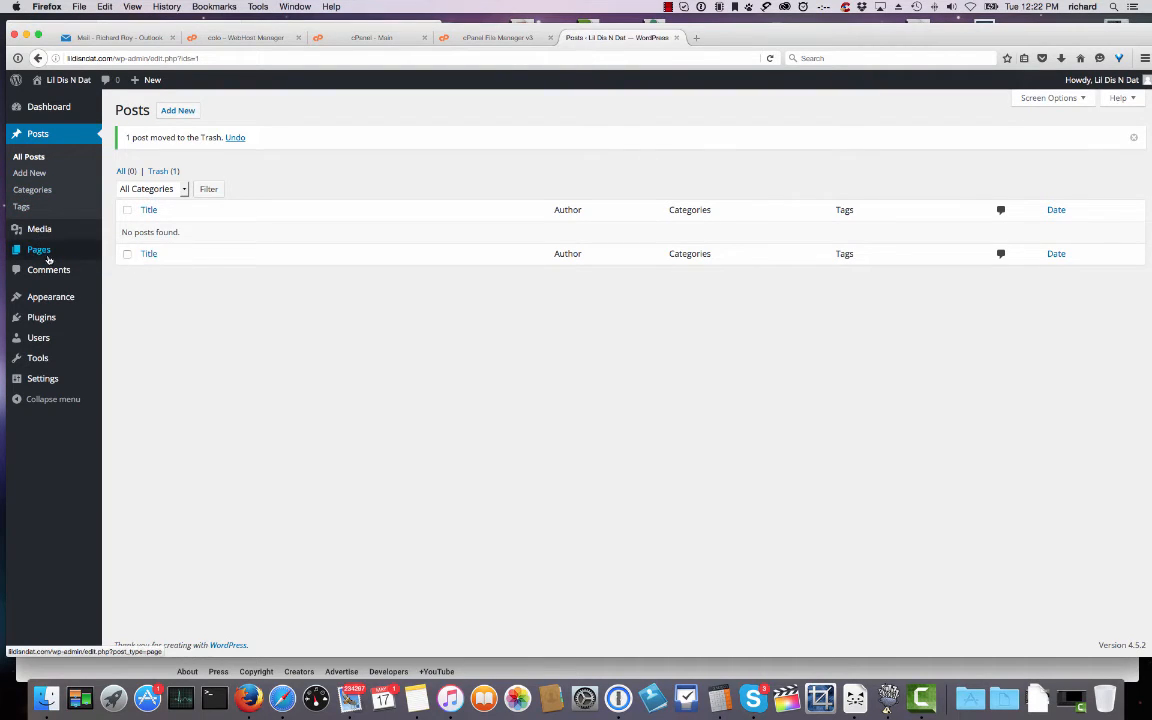
click(124, 257)
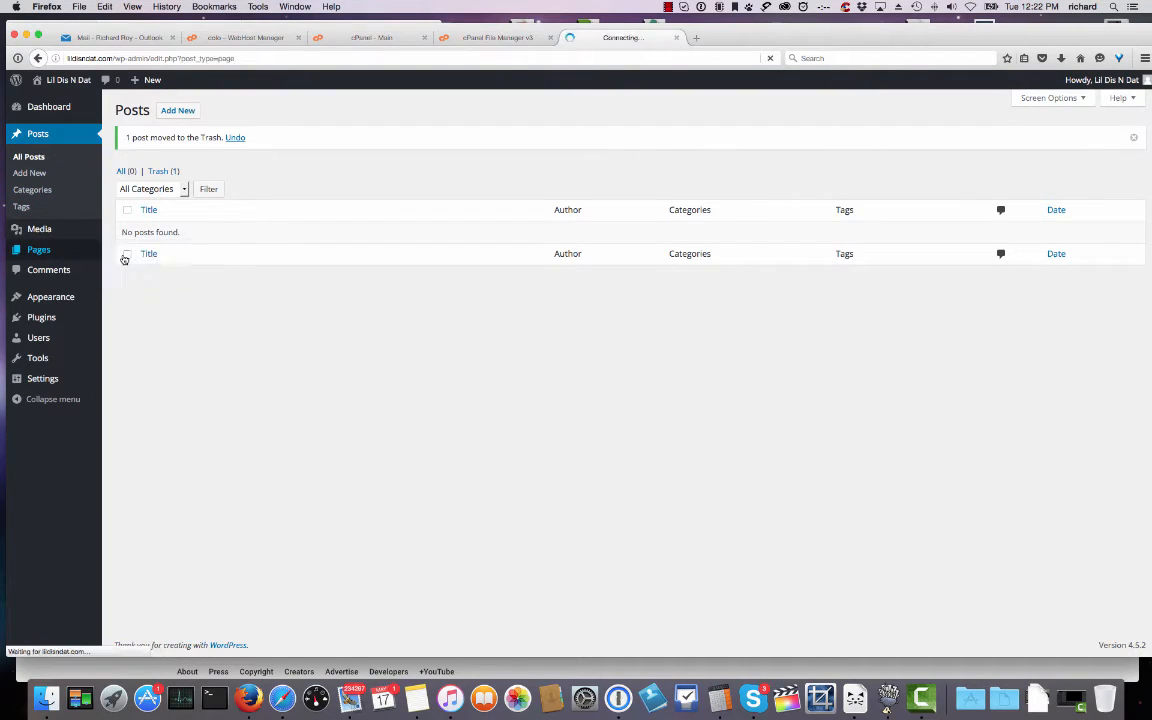
click(218, 213)
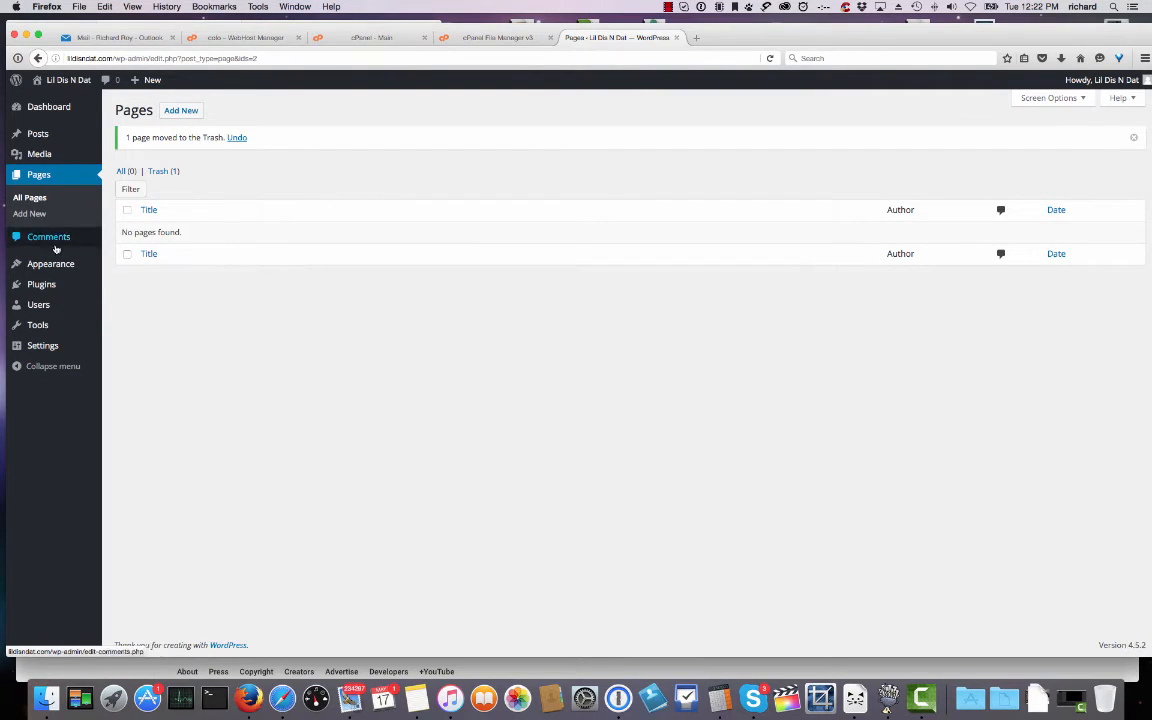
mouse_move(41, 284)
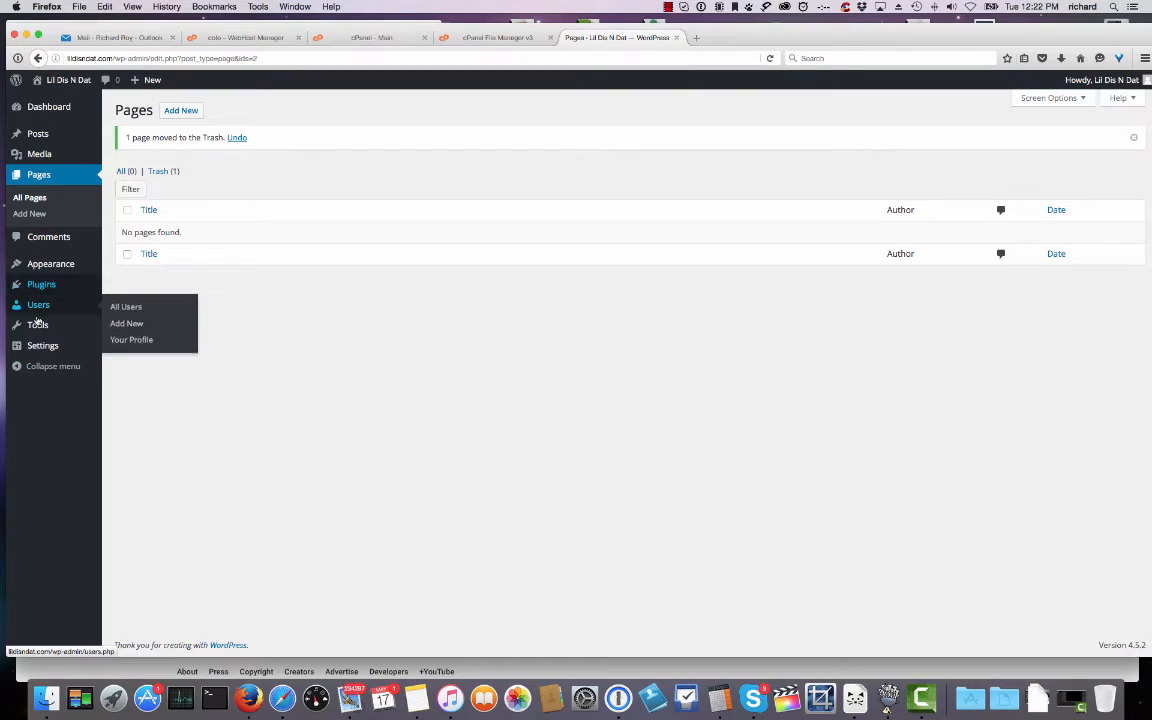
Step: Clear the default tagline in General Settings
mouse_move(40, 345)
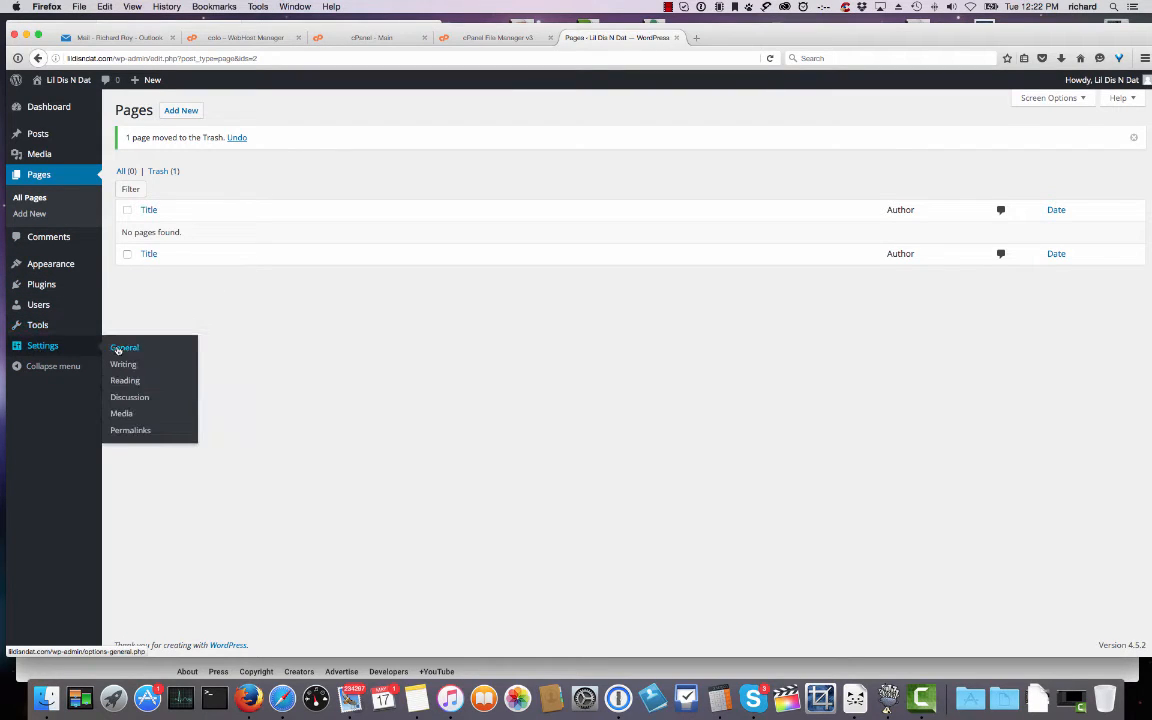
click(108, 347)
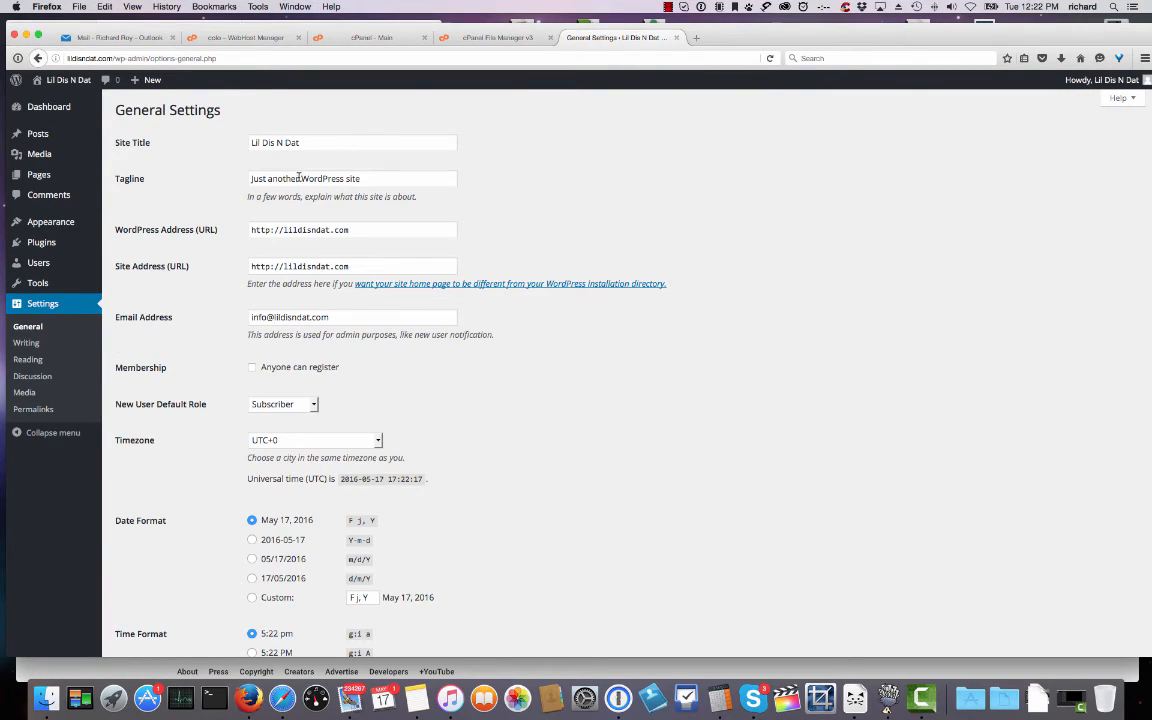
drag(366, 178, 237, 177)
key(BackSpace)
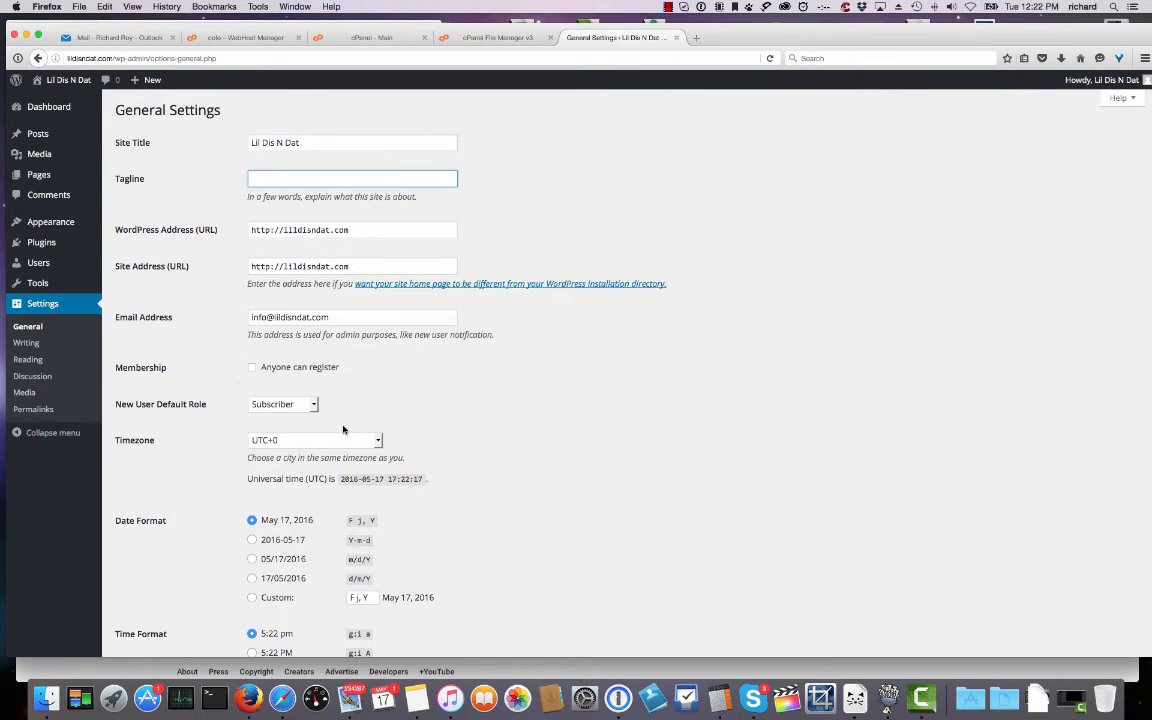
Step: Set the site timezone to Chicago and save the General Settings
click(374, 445)
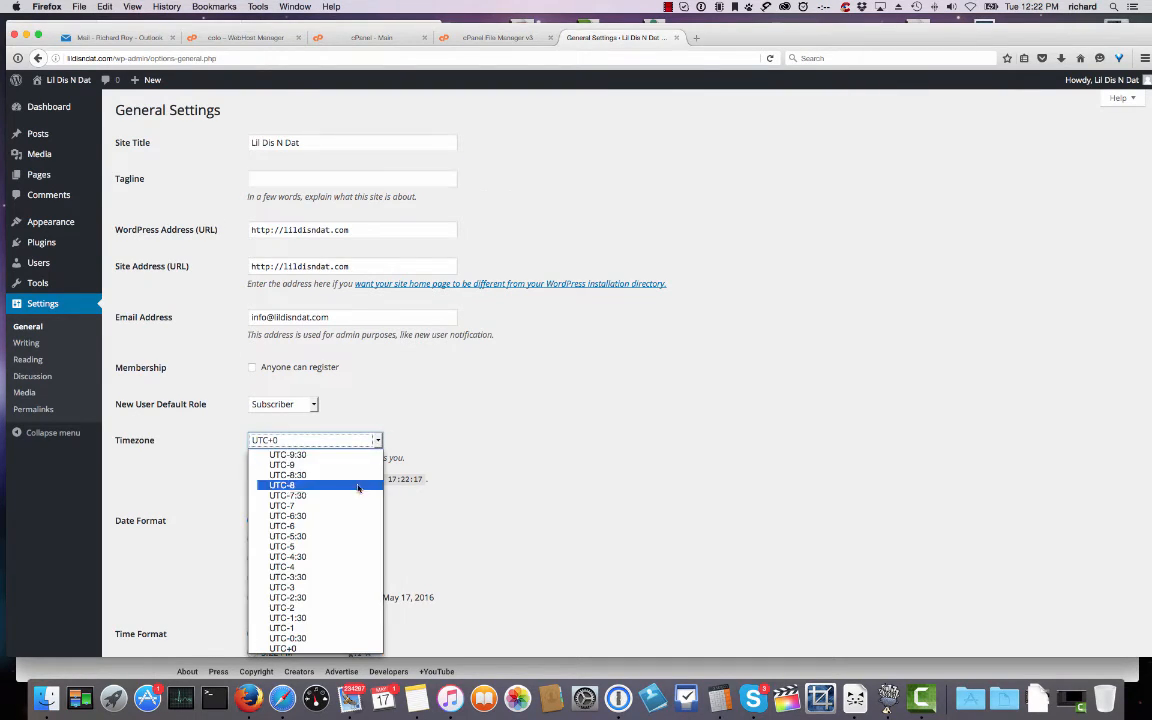
scroll(354, 517, up, 10)
scroll(354, 510, up, 20)
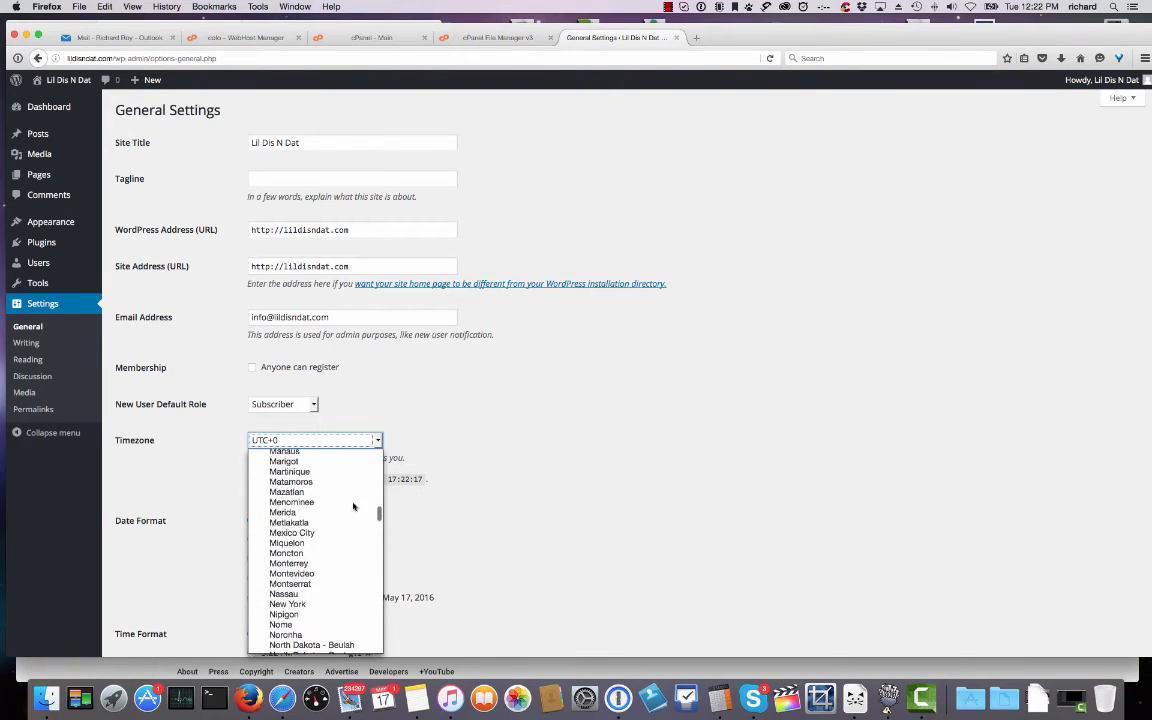
scroll(353, 497, up, 8)
scroll(352, 498, down, 9)
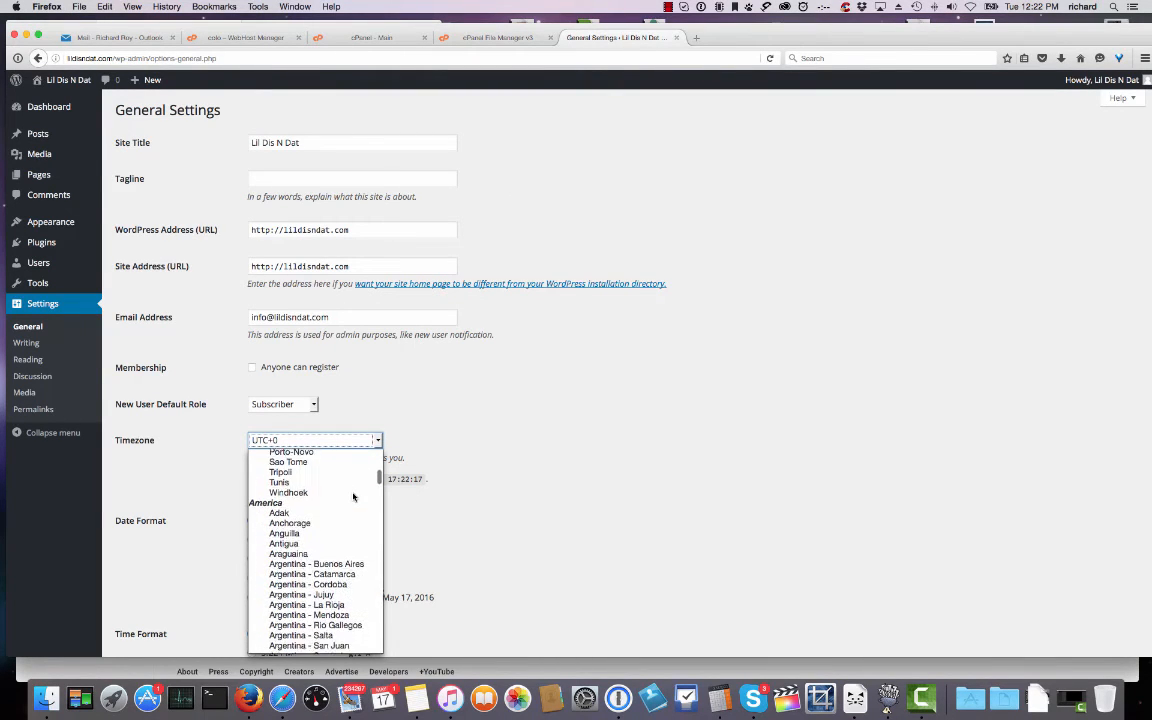
scroll(352, 498, down, 4)
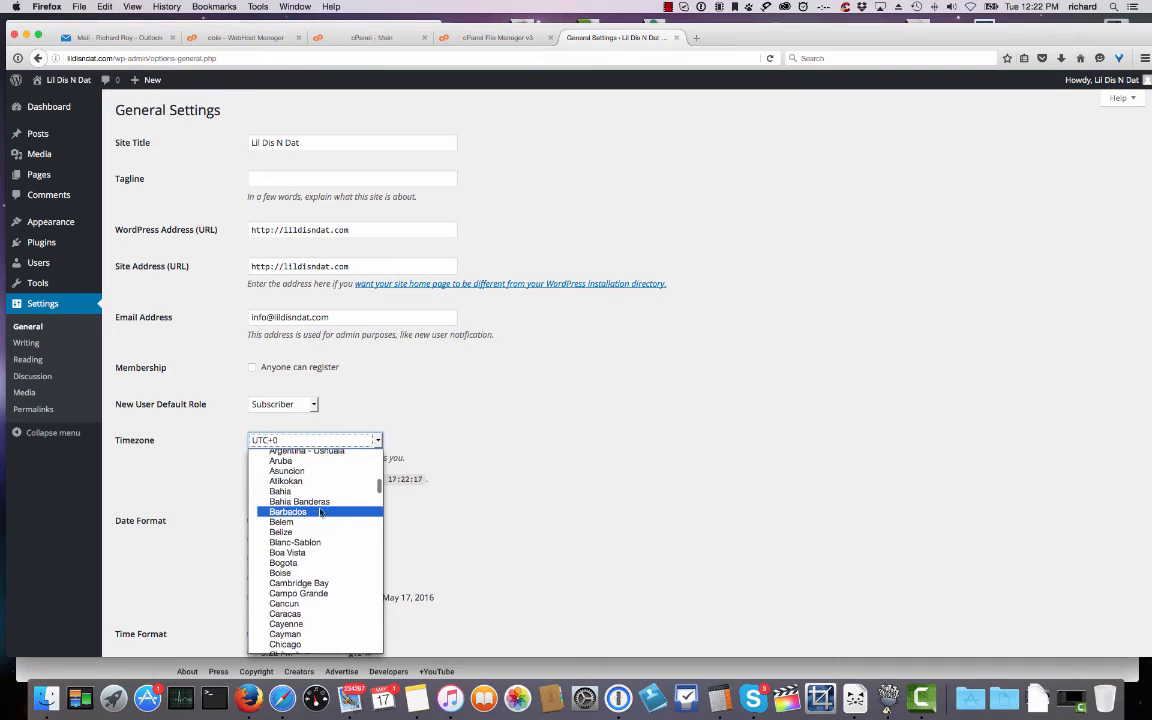
click(323, 576)
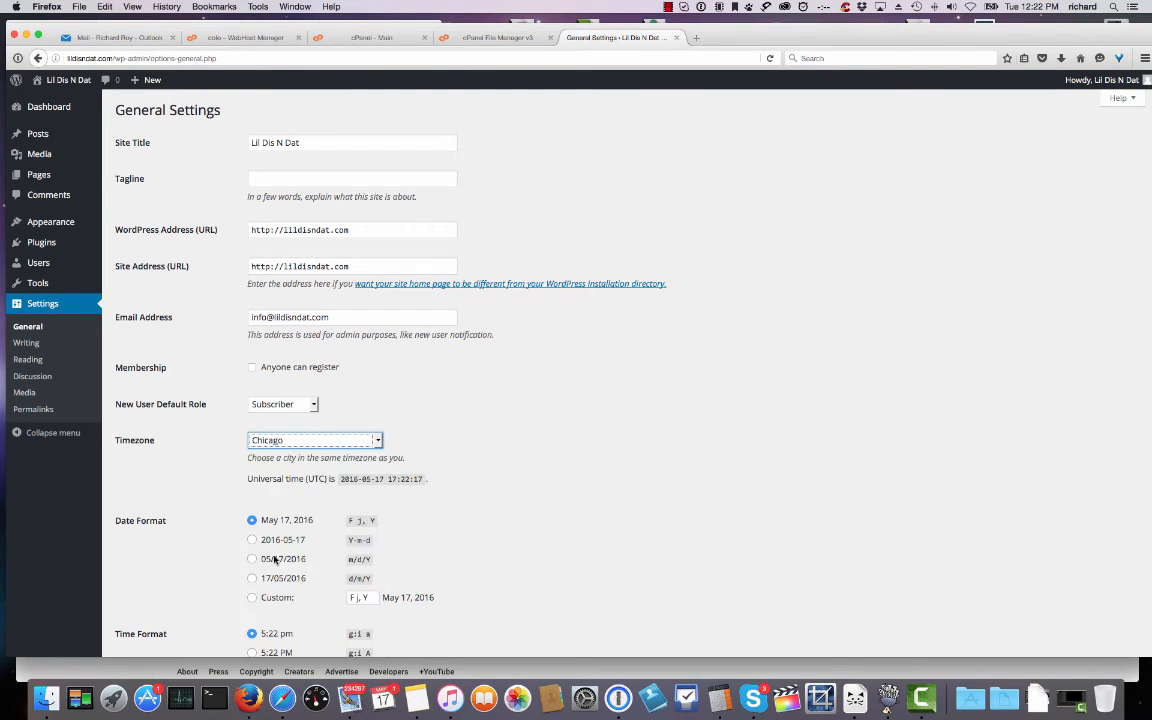
scroll(198, 520, down, 1)
scroll(198, 520, down, 5)
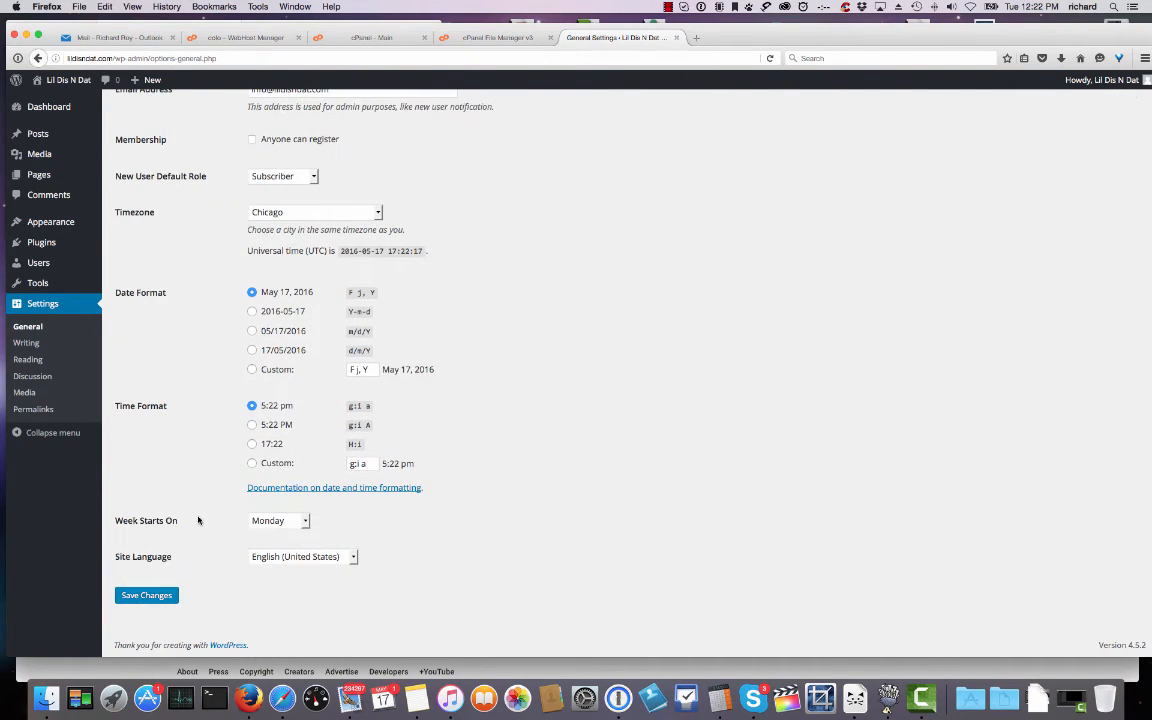
click(146, 596)
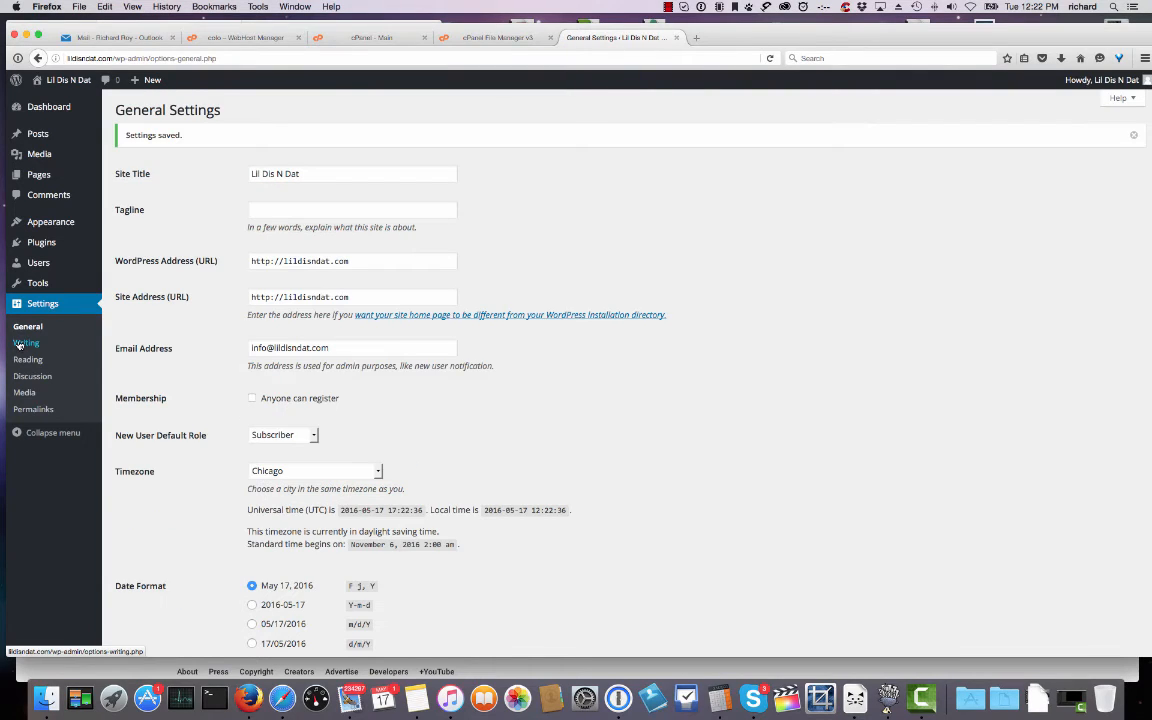
Step: Add a new post category named Blog with the slug blog
click(19, 346)
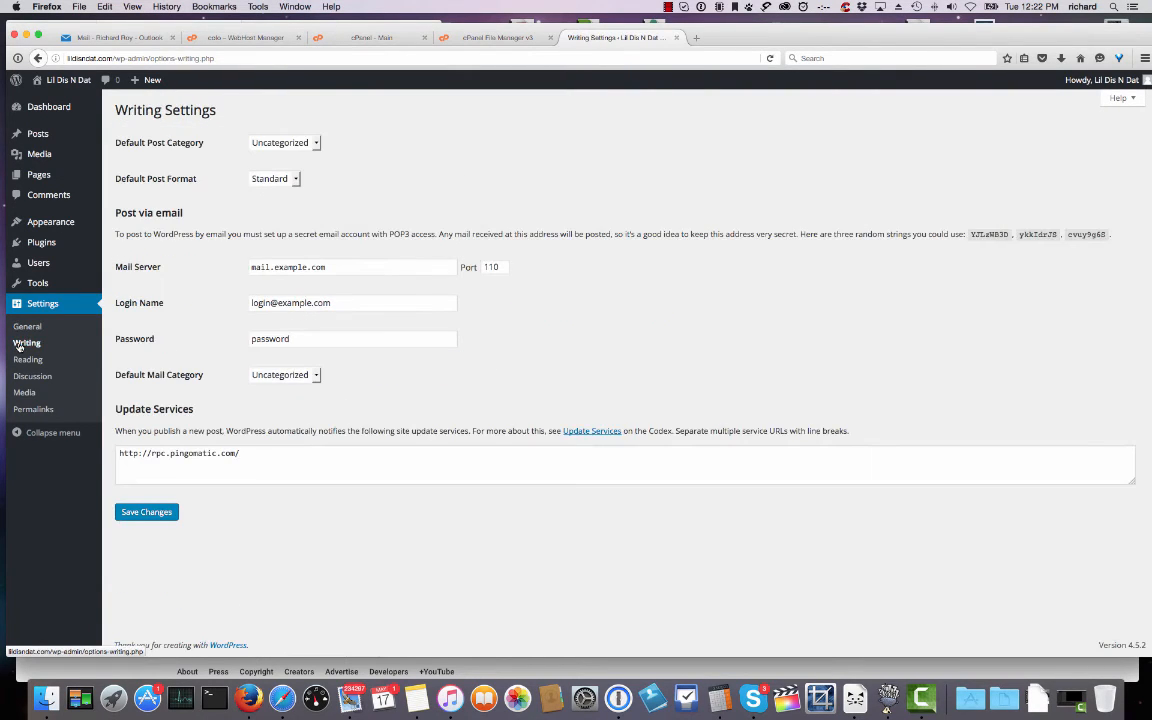
click(24, 359)
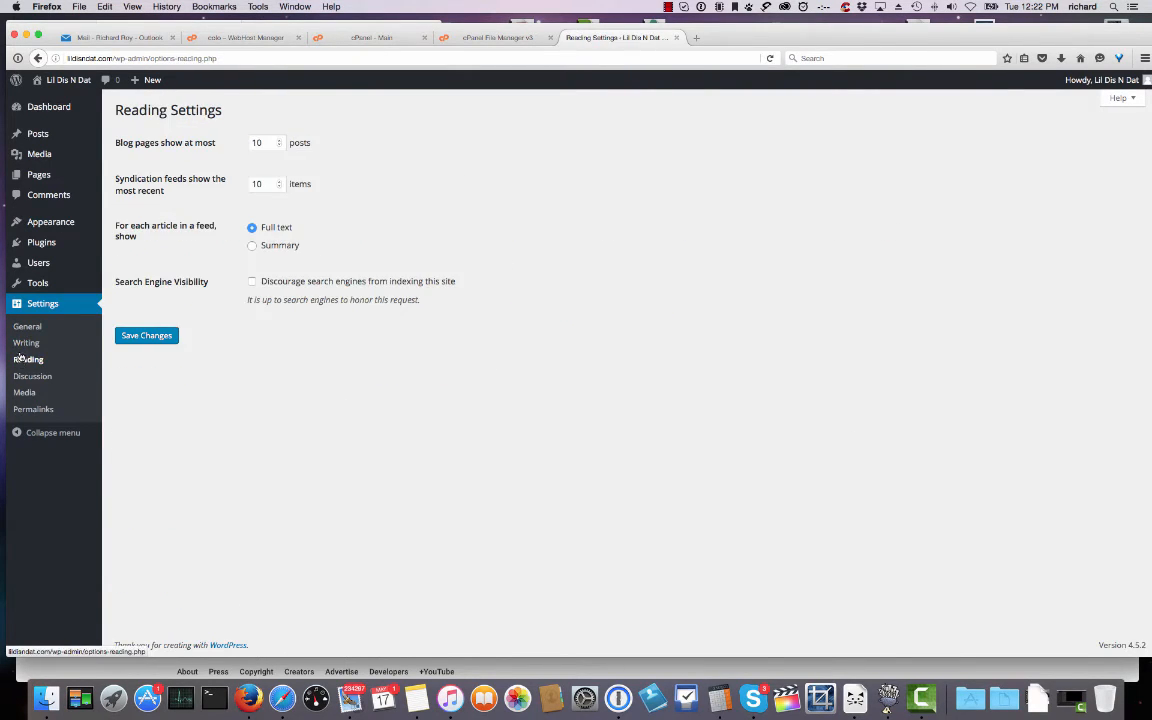
mouse_move(42, 133)
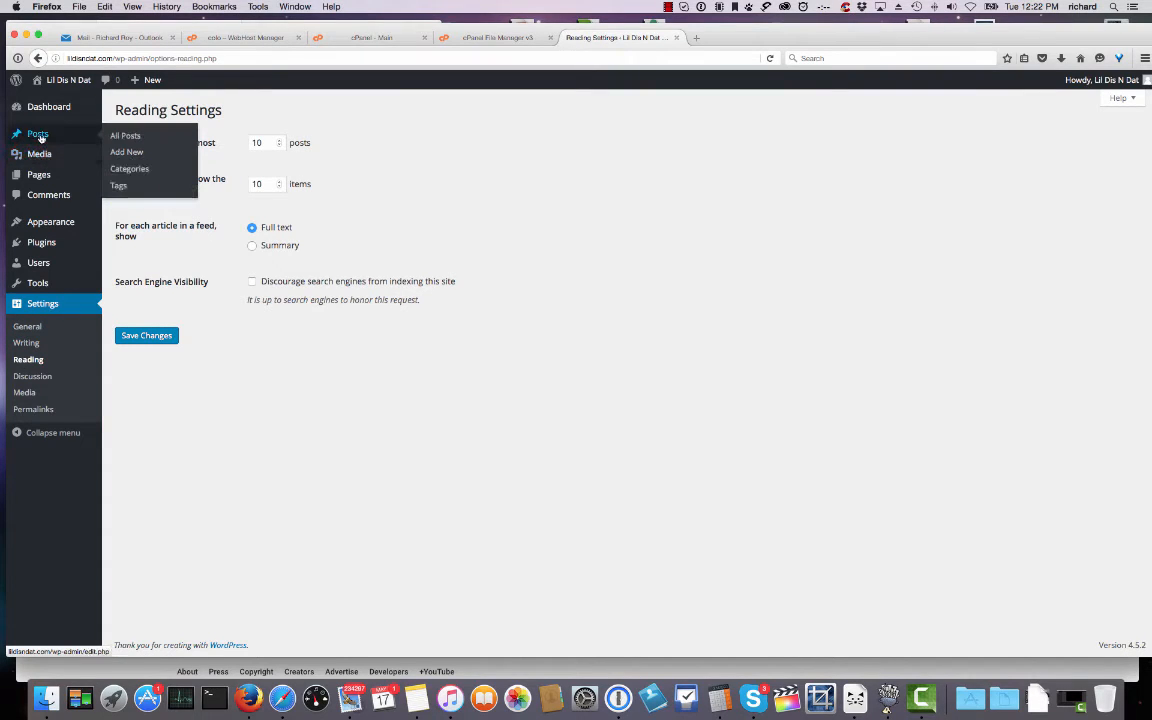
click(128, 168)
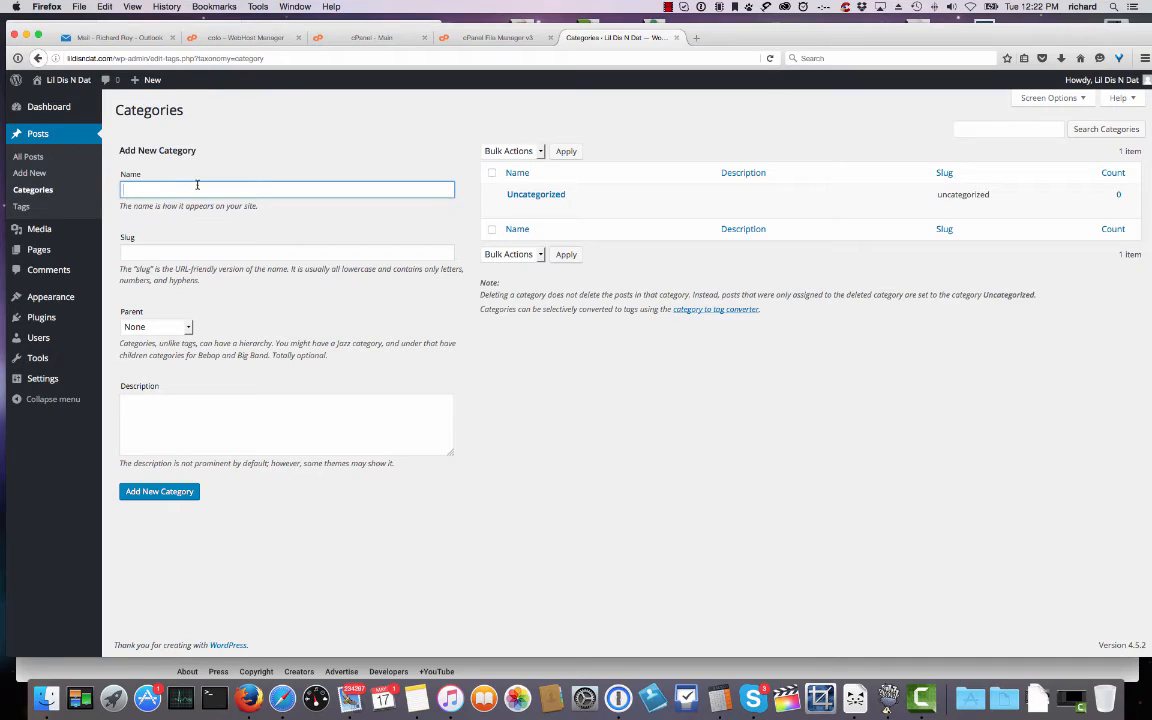
text(Blog)
key(Tab)
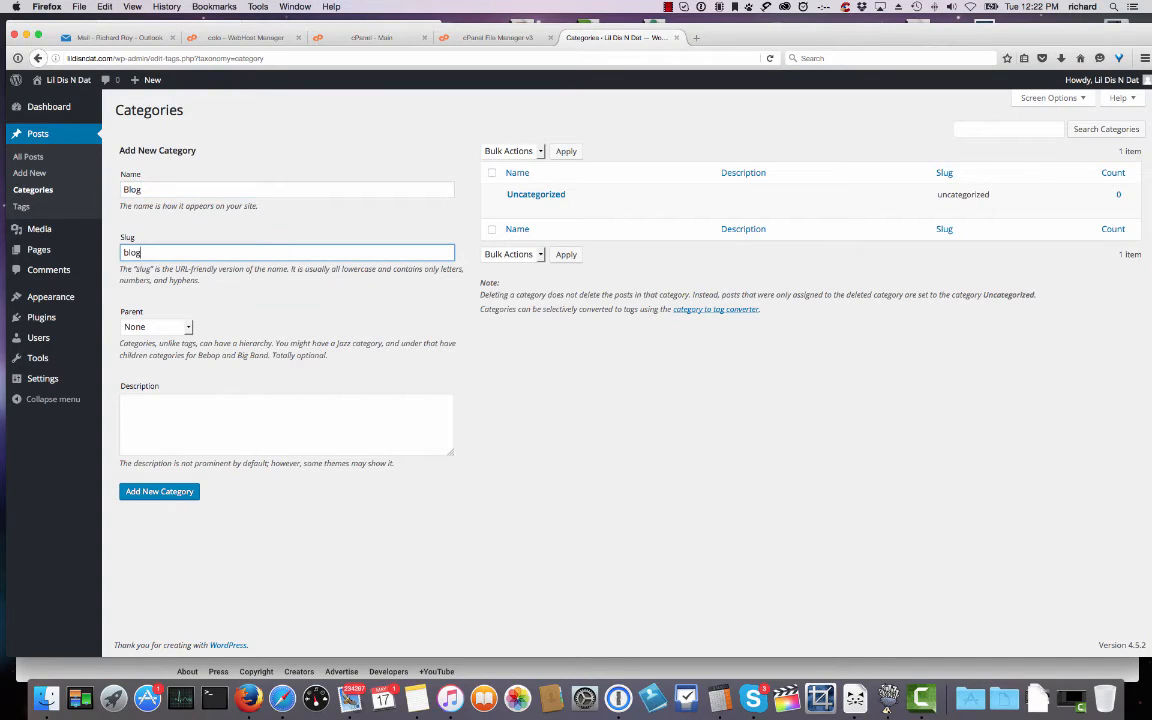
click(175, 492)
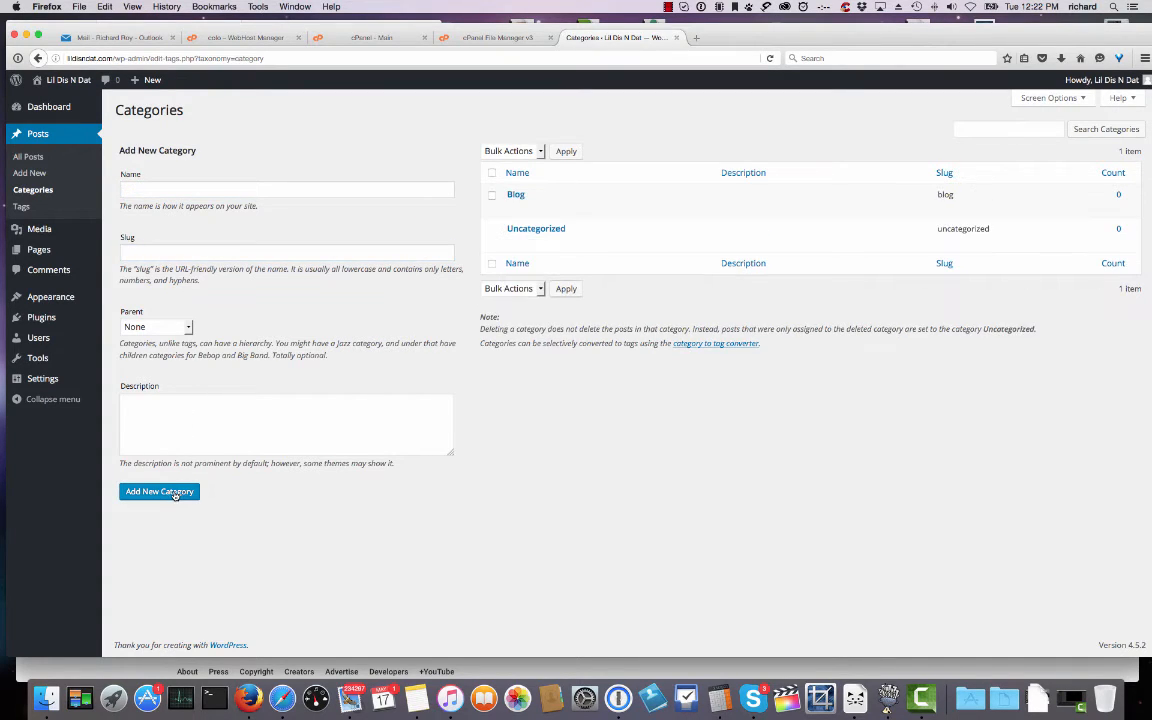
Step: Make Blog the default post category in Writing Settings and save
click(35, 377)
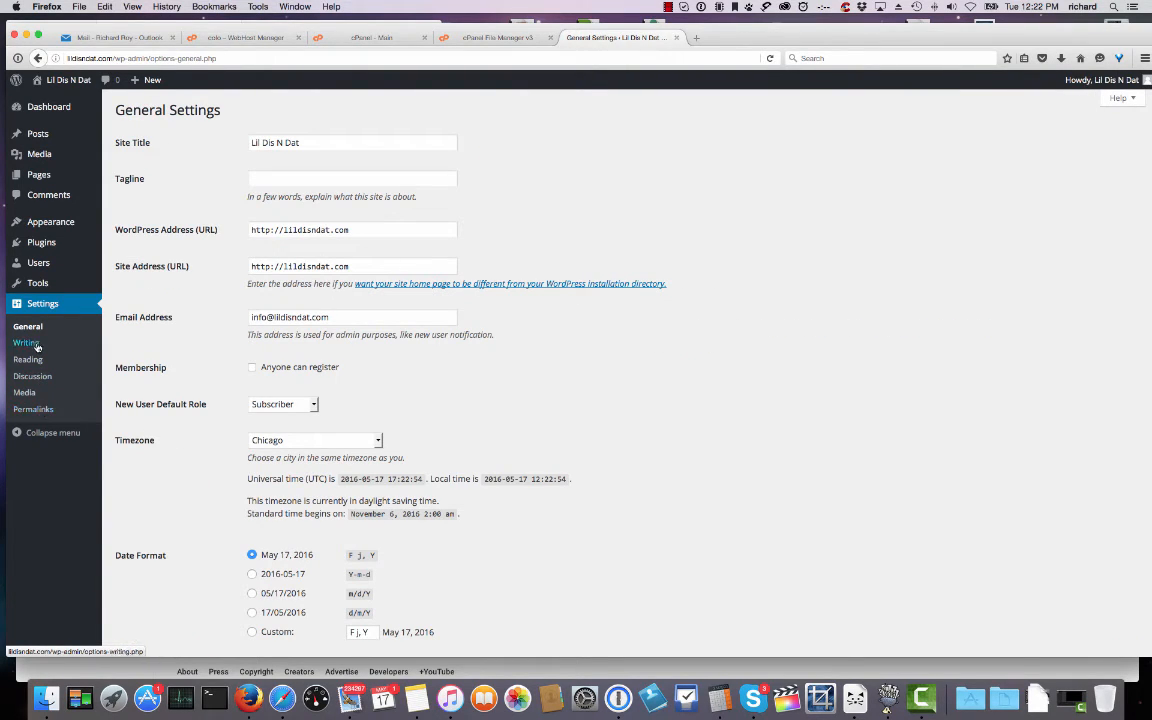
click(30, 359)
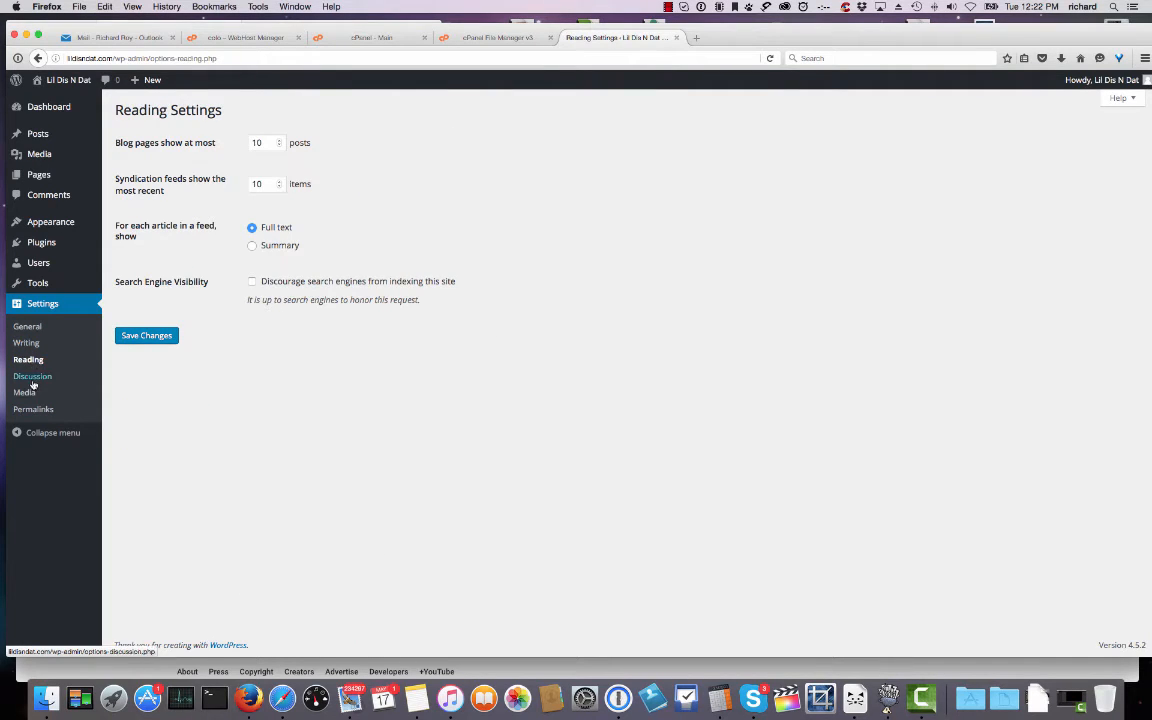
click(28, 343)
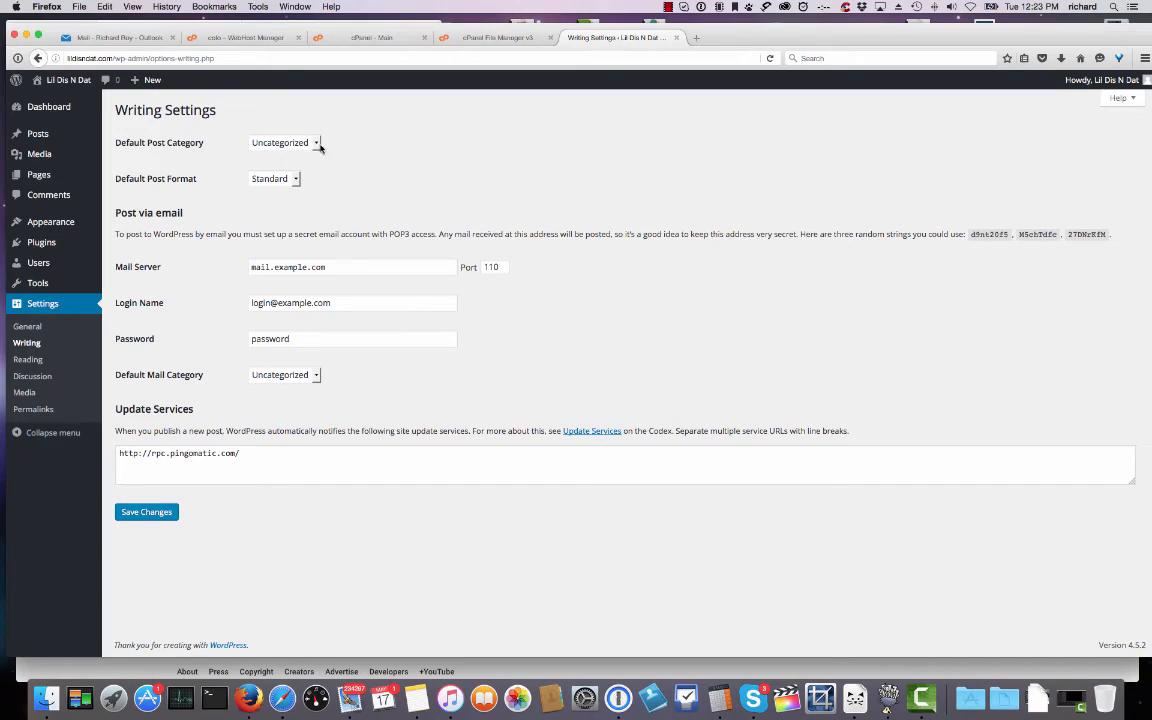
click(316, 143)
click(290, 157)
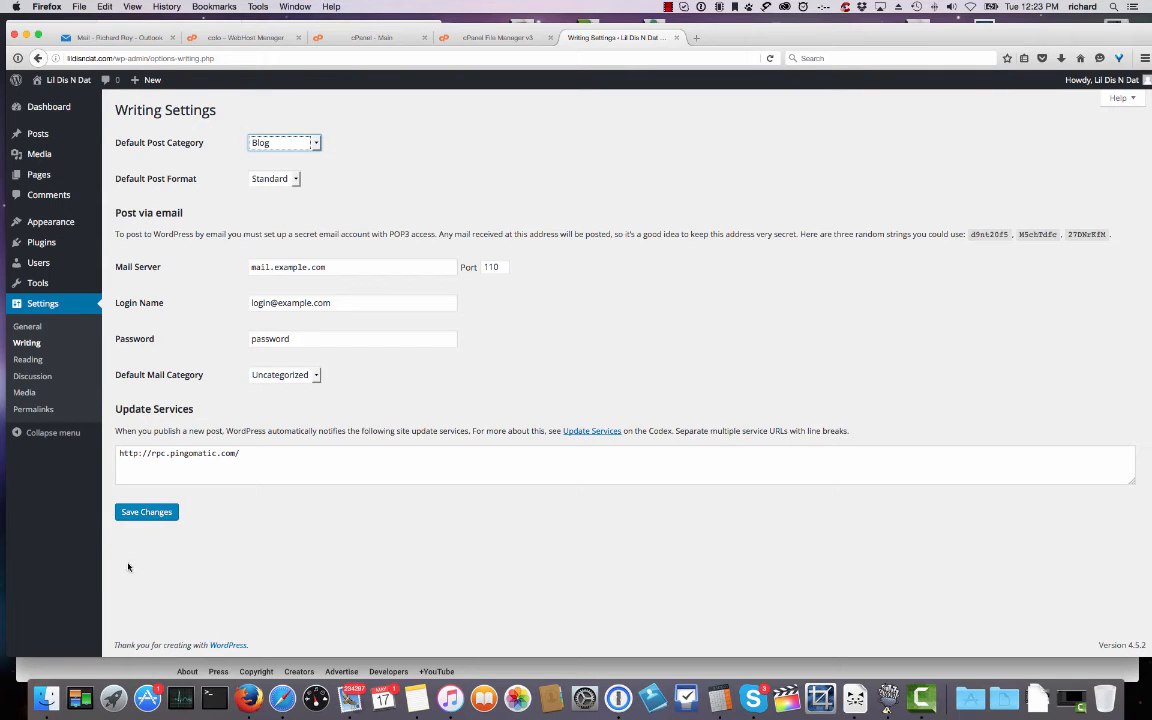
click(130, 512)
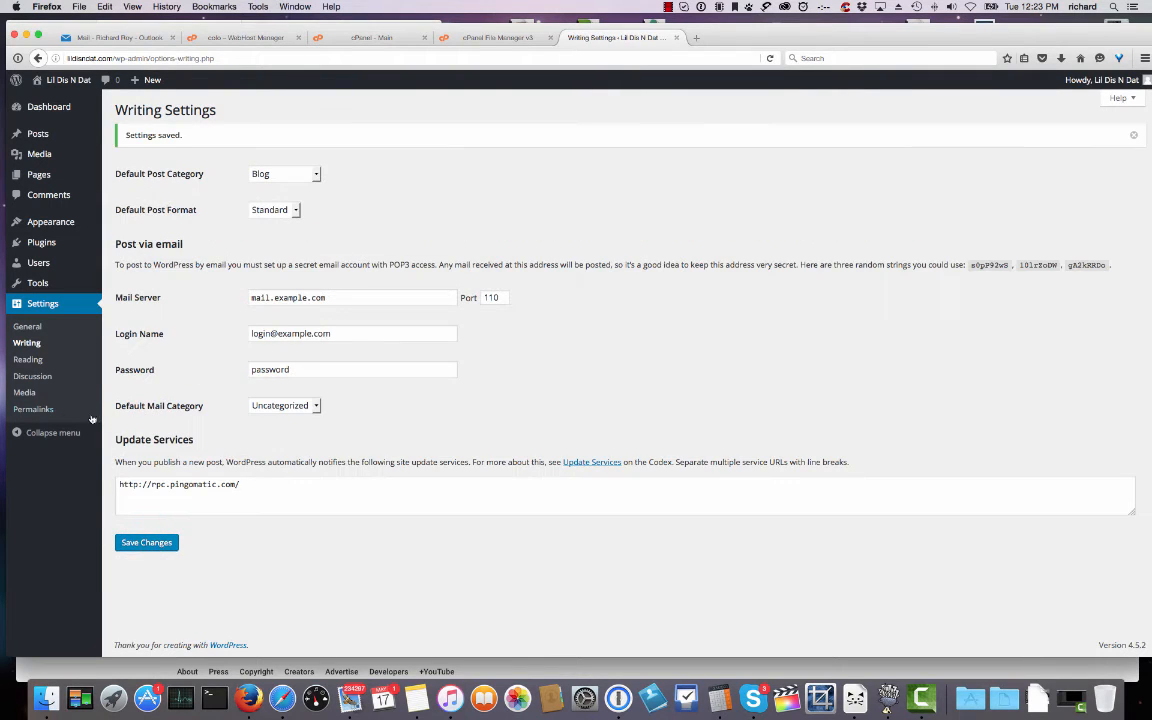
click(33, 376)
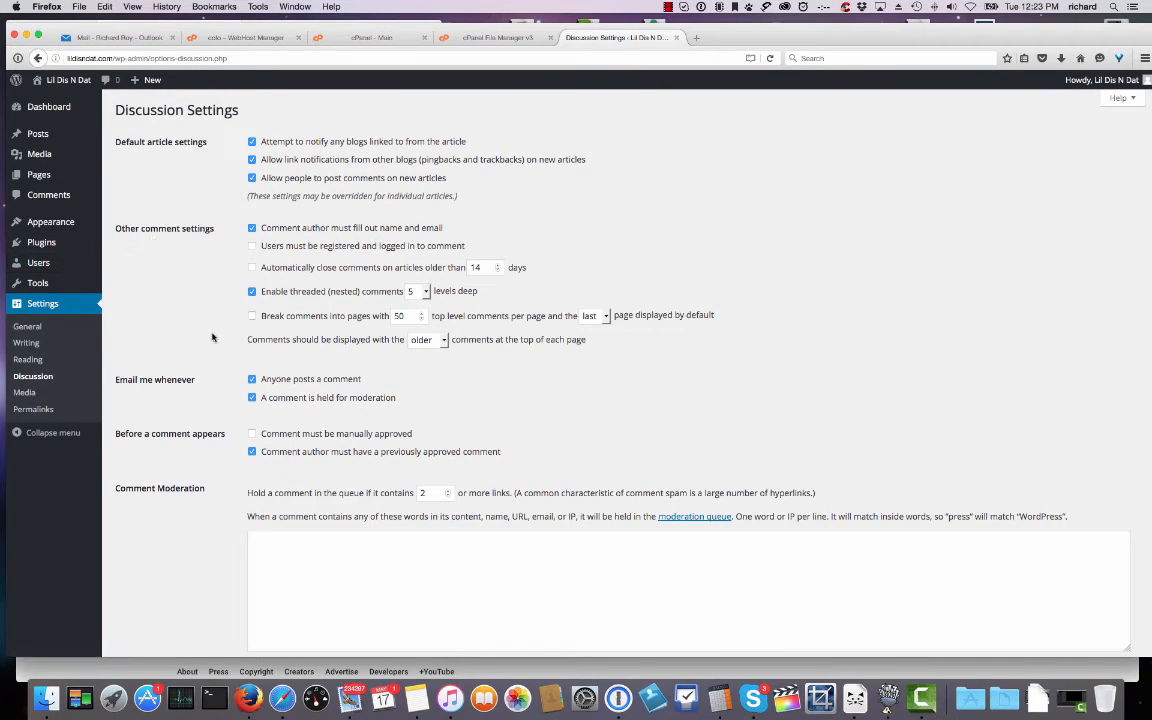
Step: Require comments to be manually approved and save the Discussion Settings
click(251, 434)
scroll(165, 460, down, 3)
scroll(180, 470, down, 8)
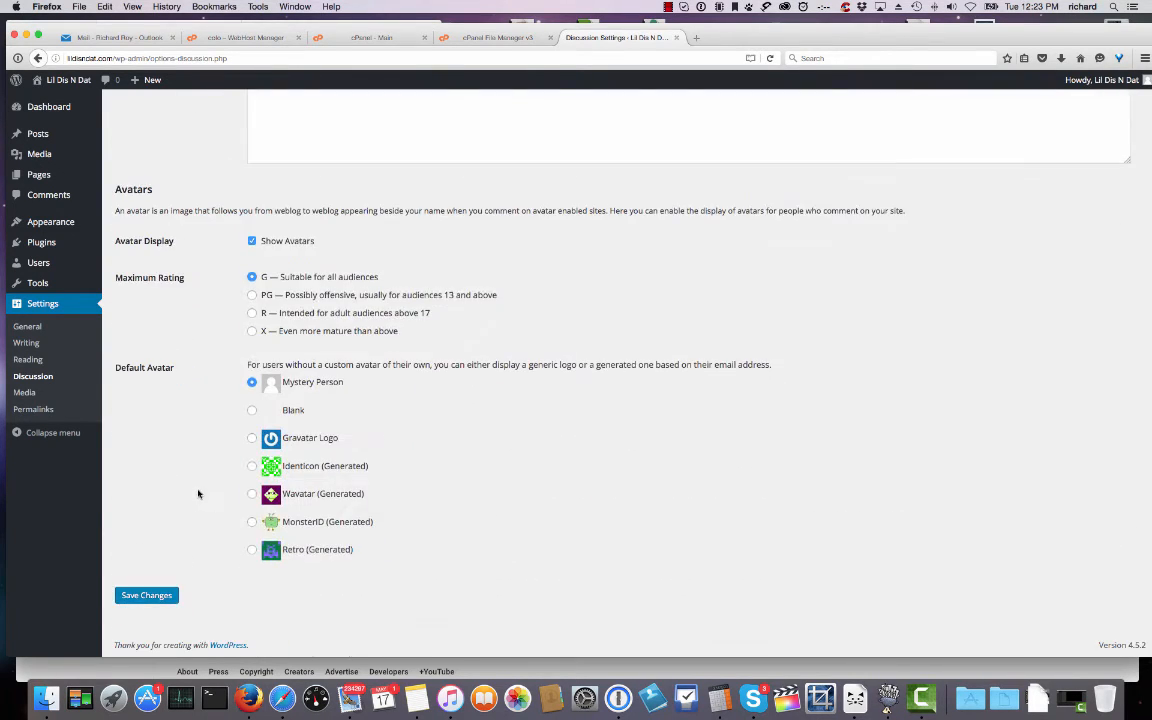
click(147, 595)
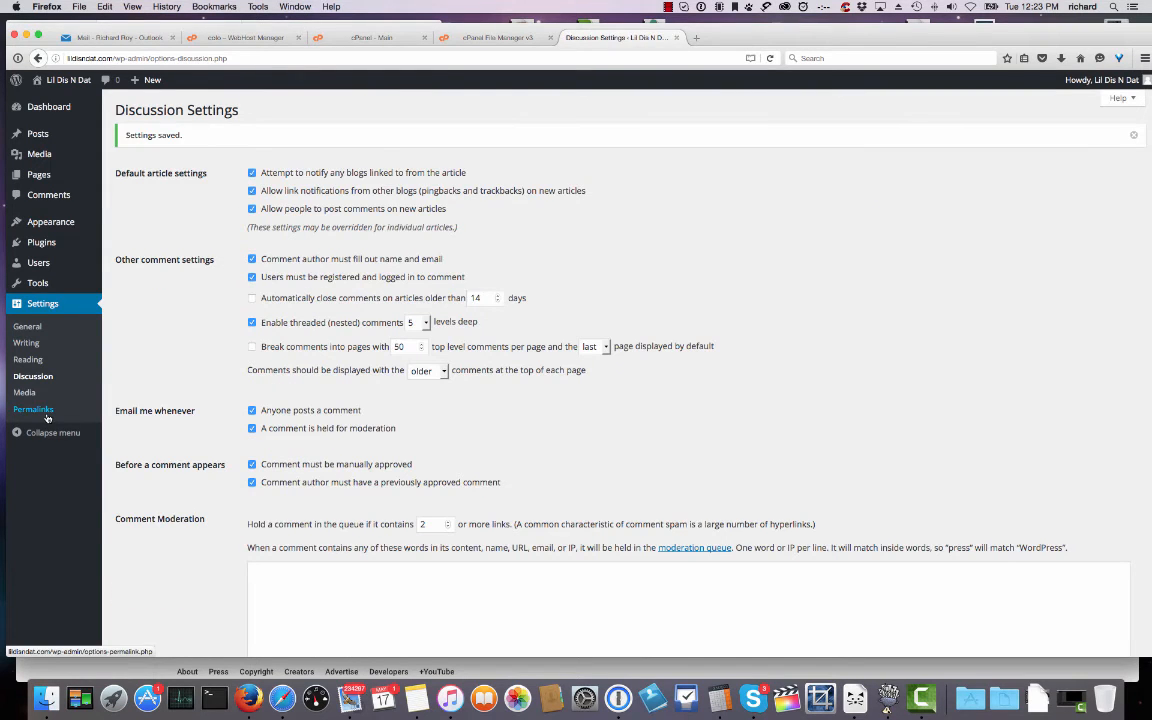
click(46, 417)
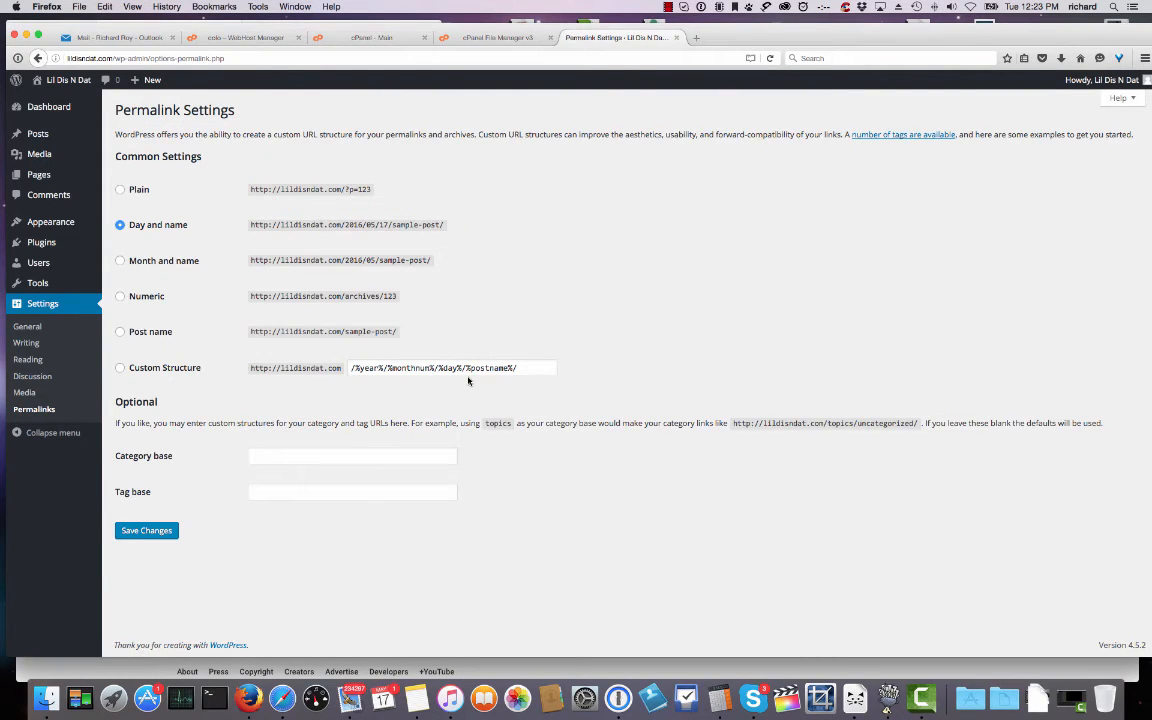
Step: Switch the permalink structure to Post name and save it
click(120, 332)
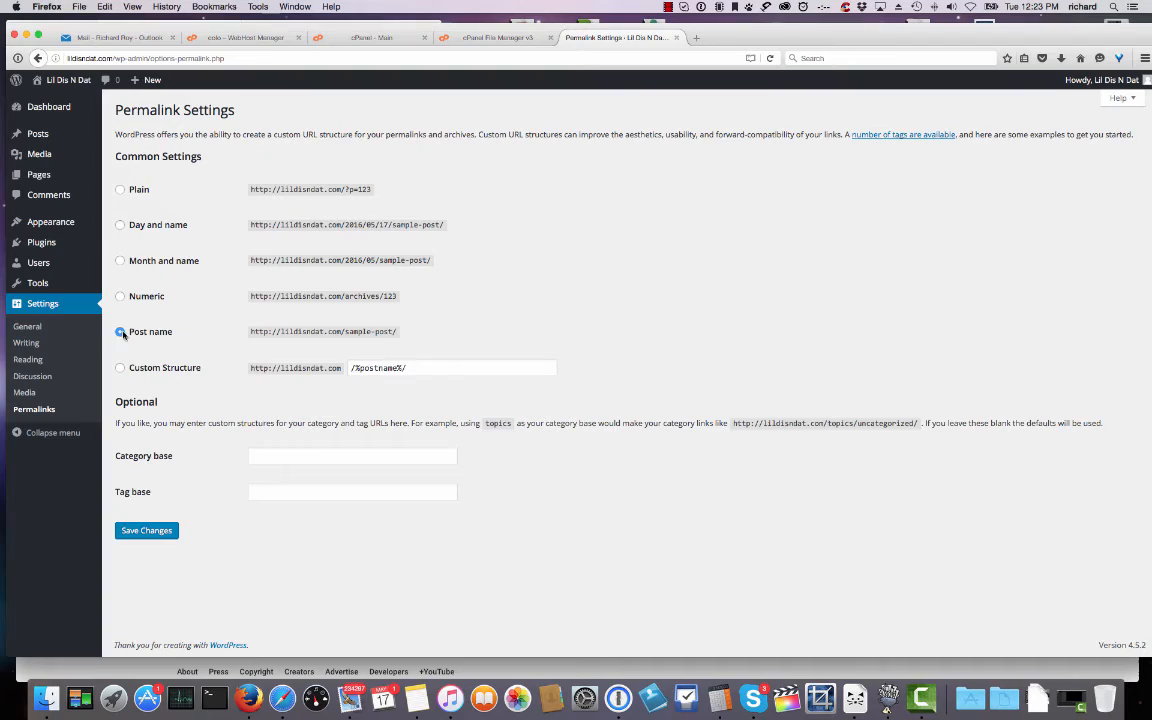
click(130, 530)
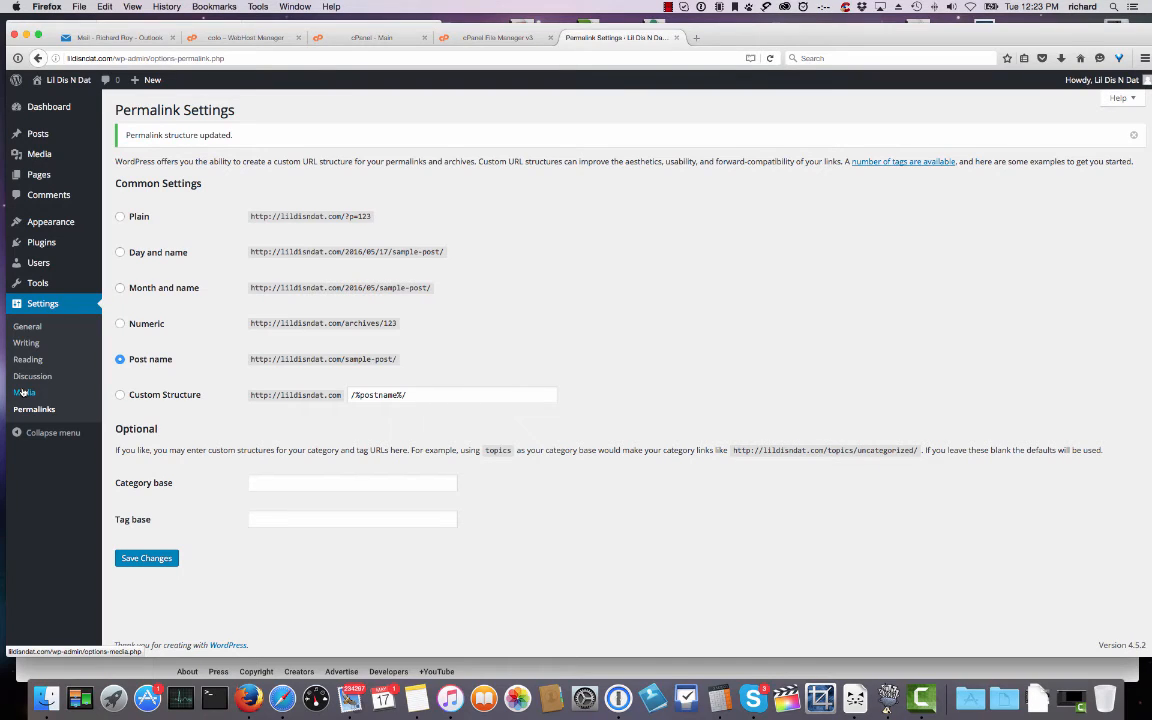
mouse_move(44, 248)
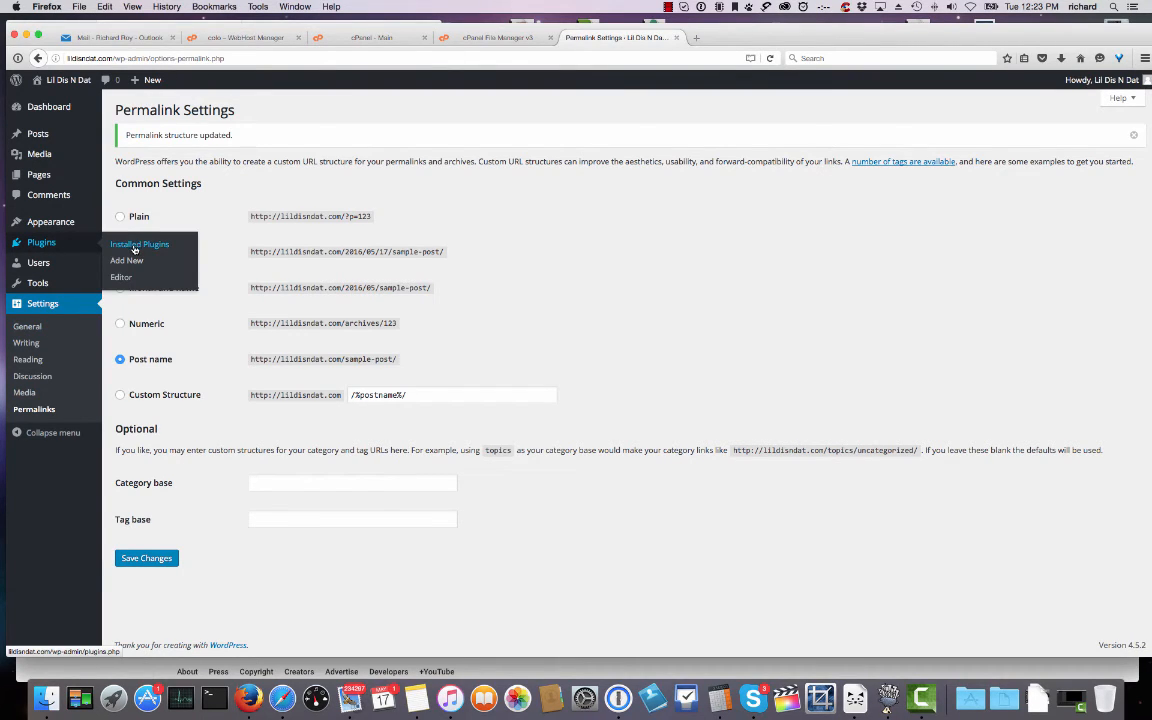
Step: Search for 'wordfence', install and activate Wordfence Security, and close its welcome popup
click(127, 246)
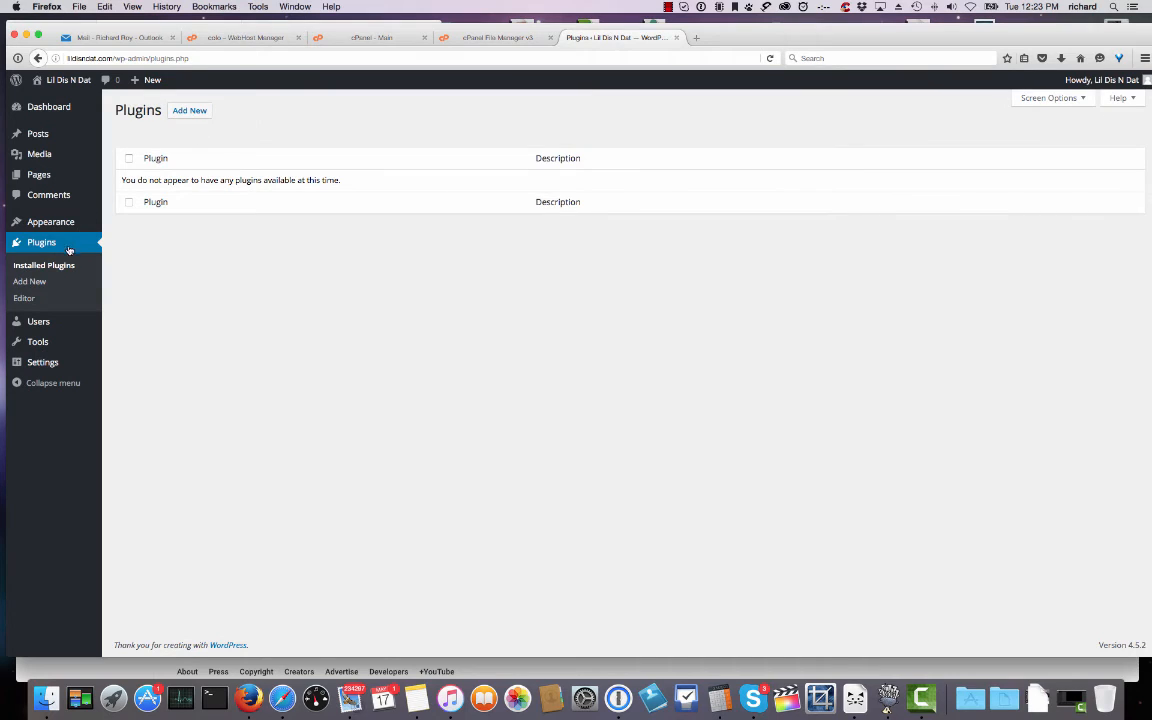
click(33, 283)
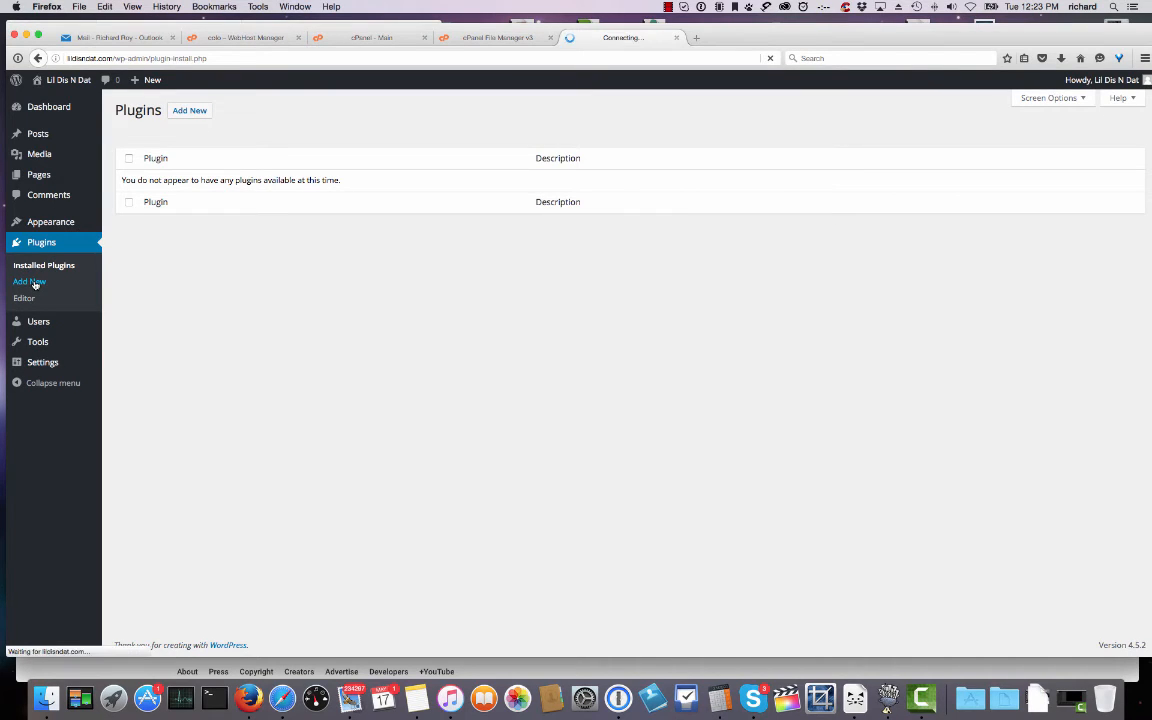
text(w)
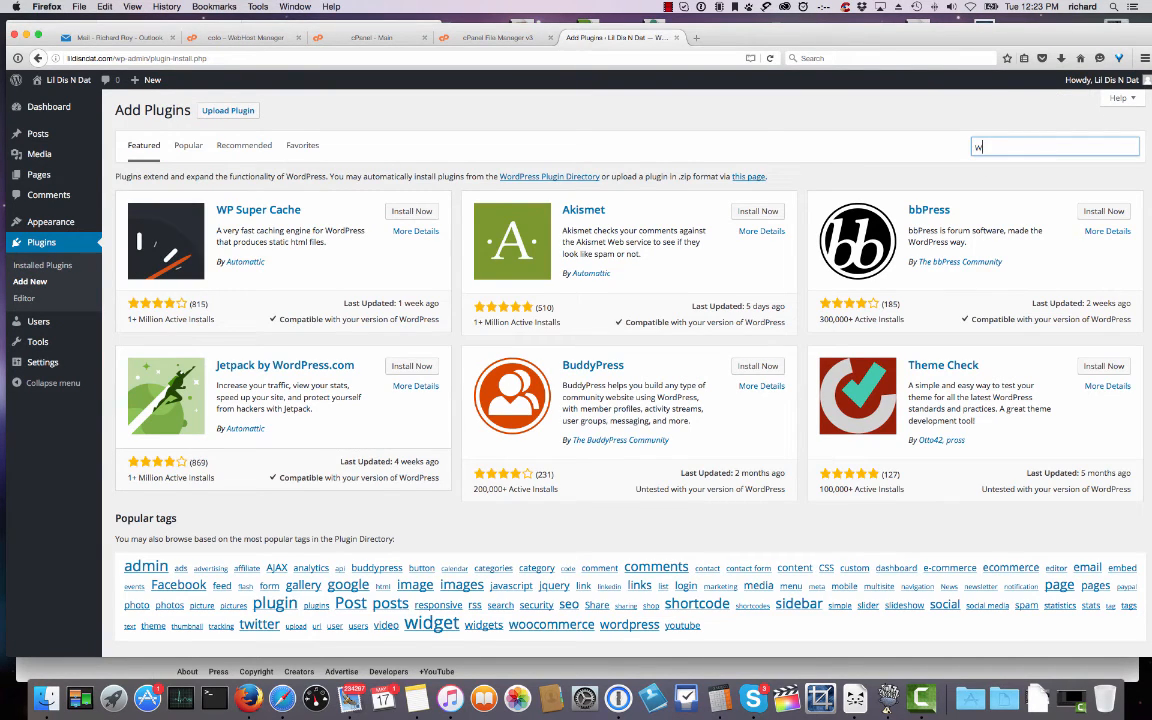
text(ordfence)
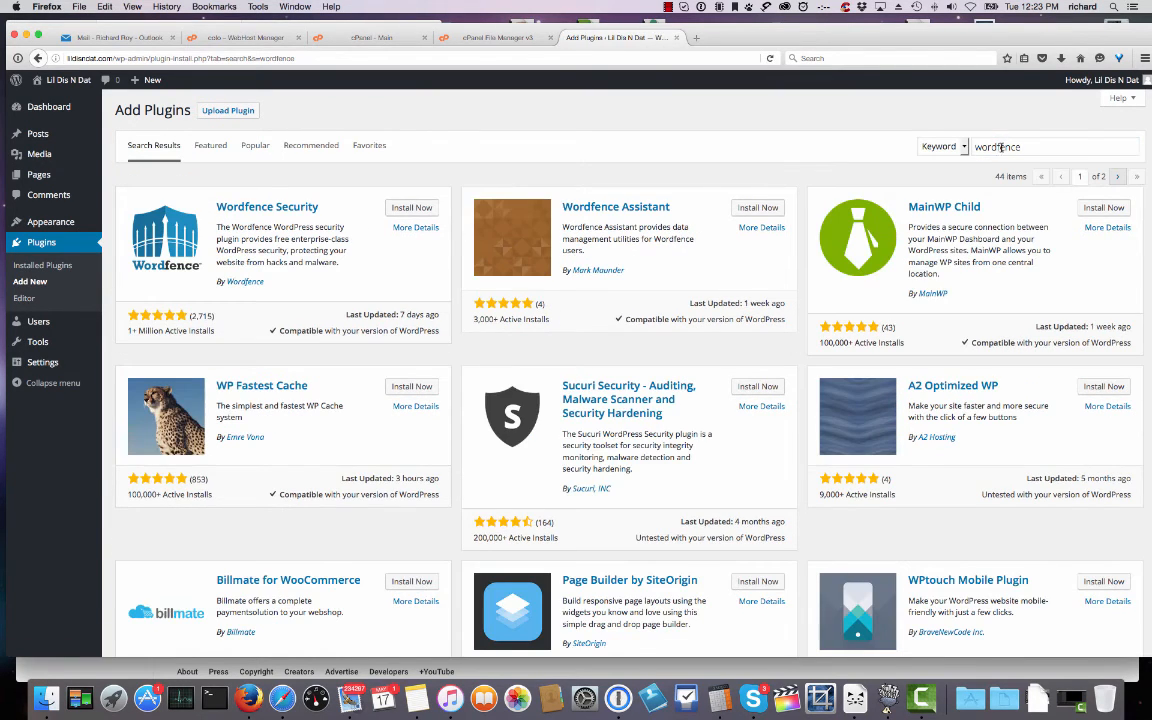
click(421, 209)
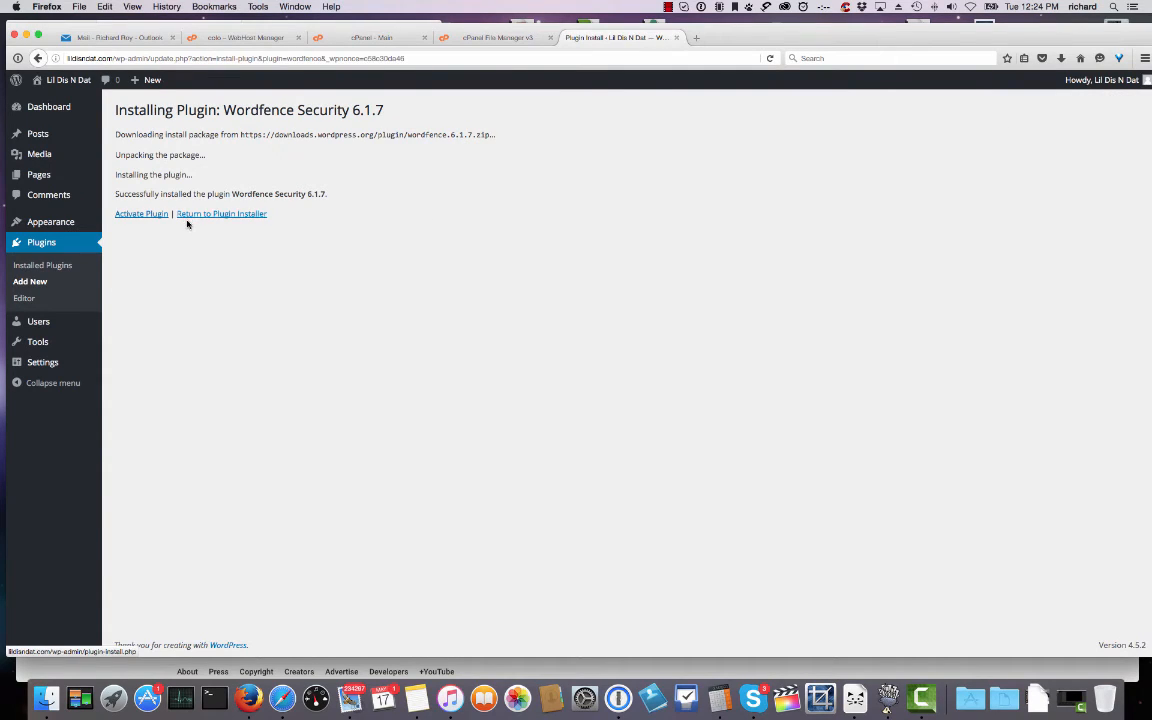
click(123, 218)
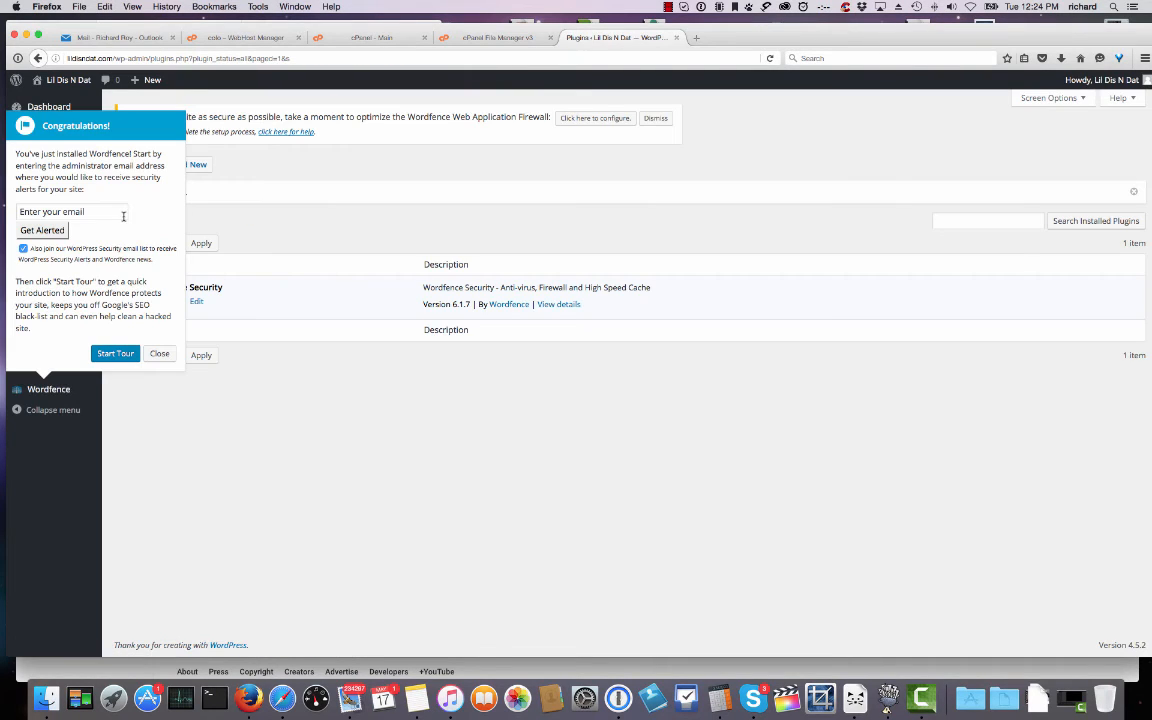
click(158, 354)
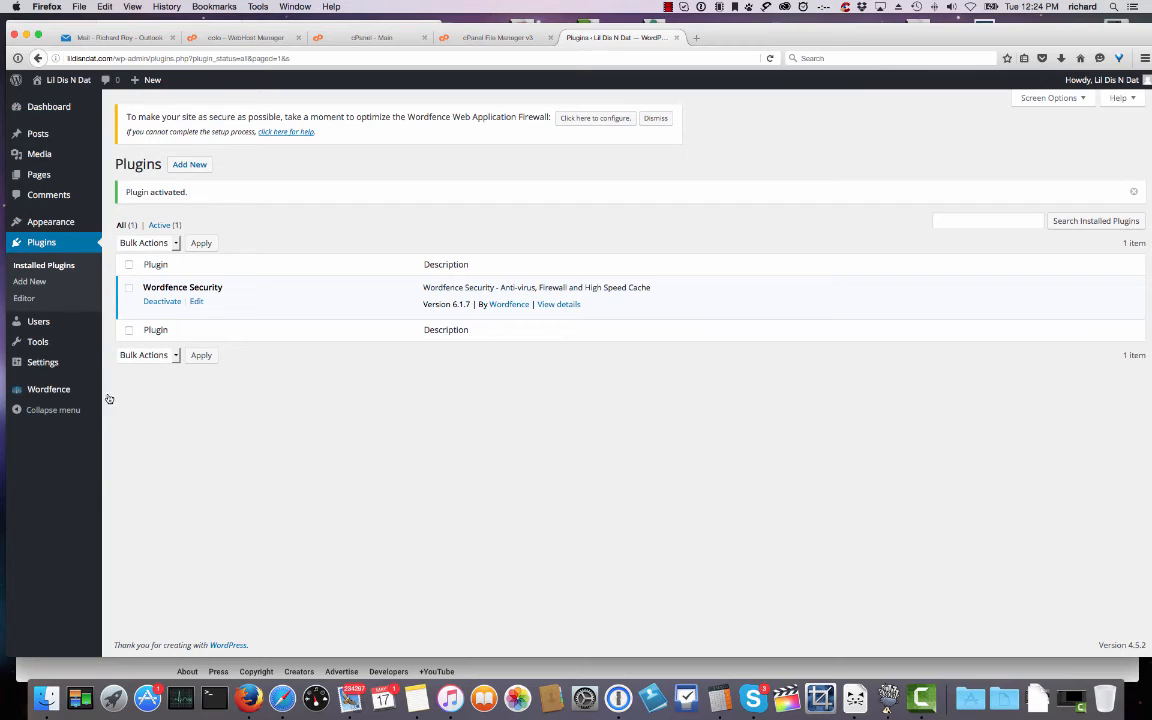
click(31, 282)
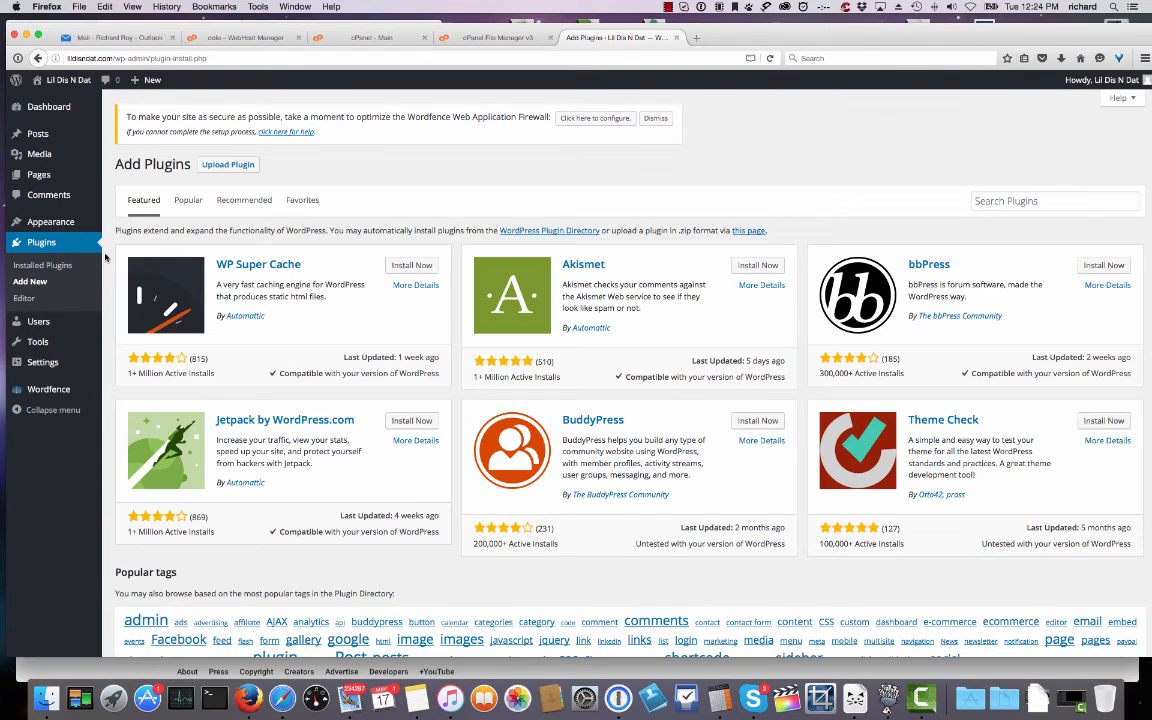
Step: Install and activate Sucuri Security from the 'wordfence' search, then start its API key generation
click(996, 201)
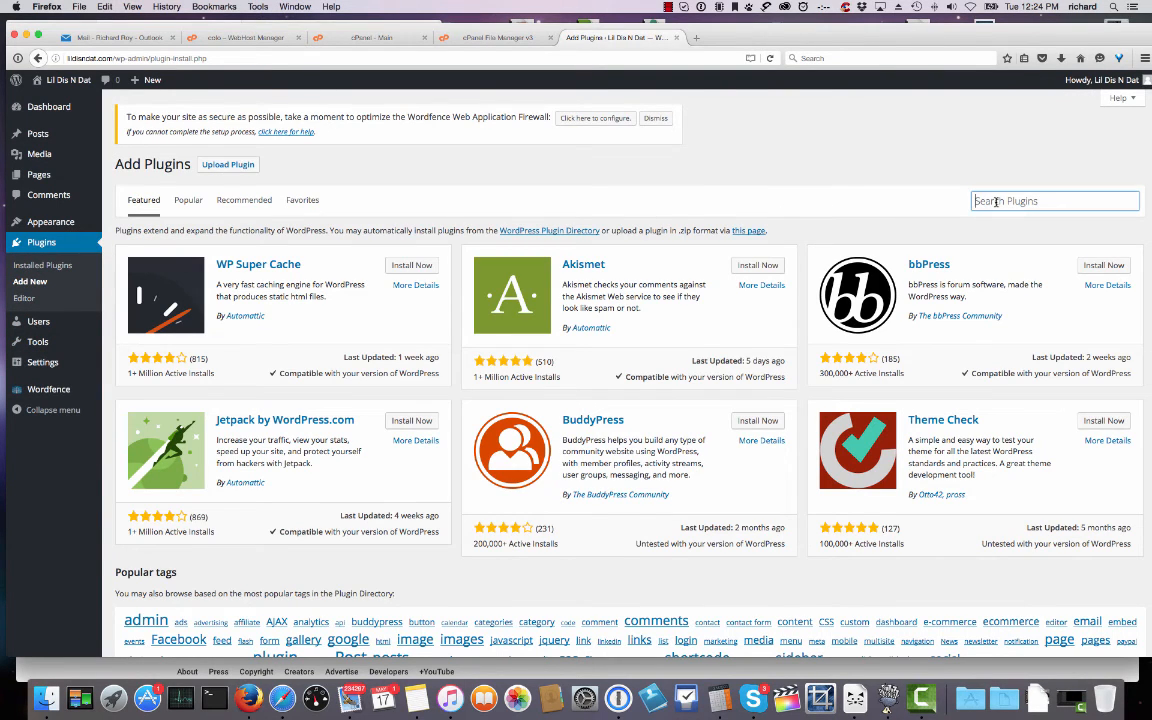
text(wordfe)
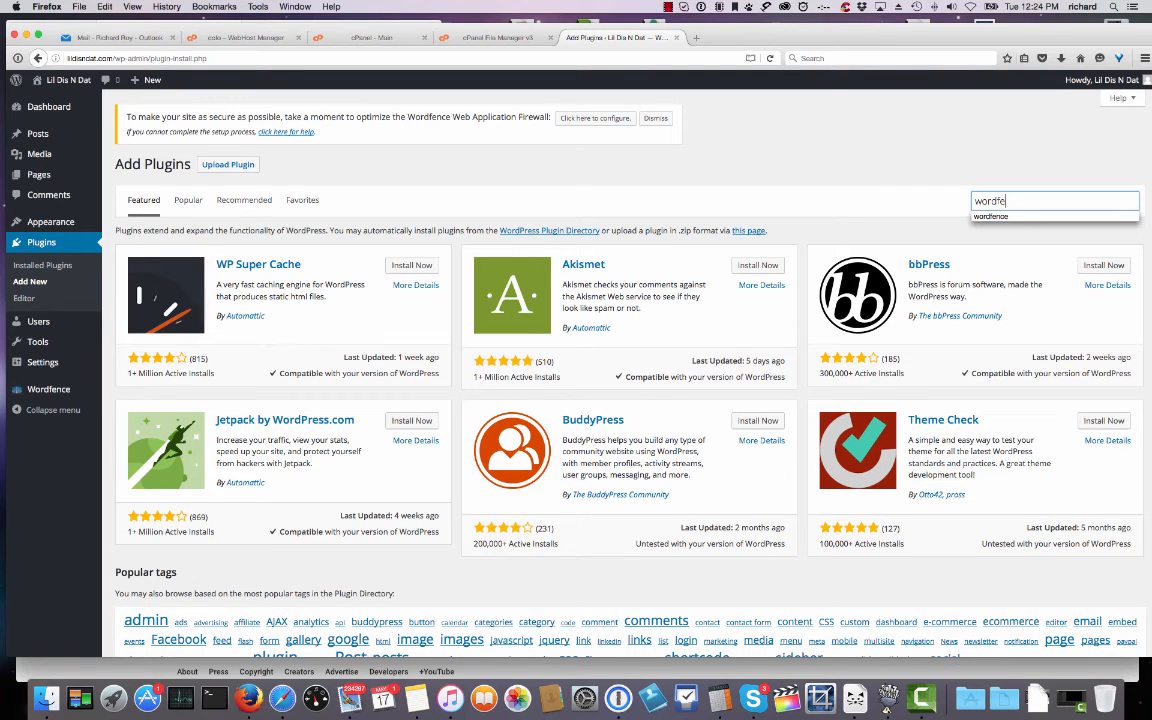
text(nce)
key(Return)
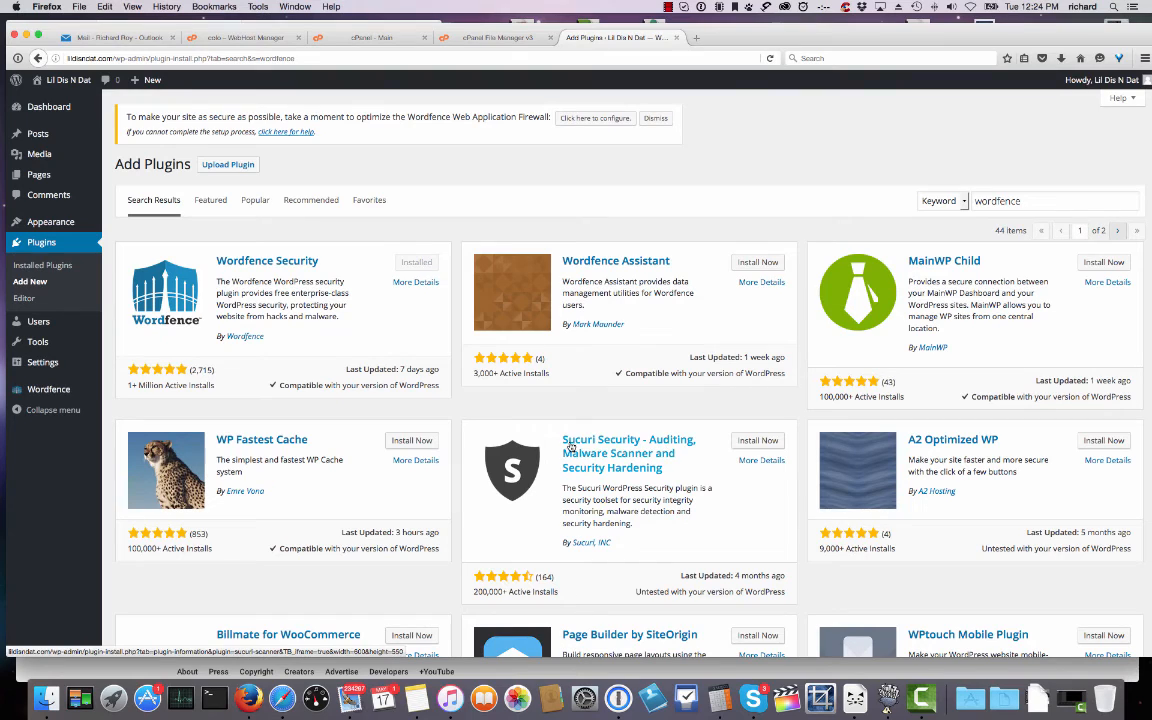
click(737, 441)
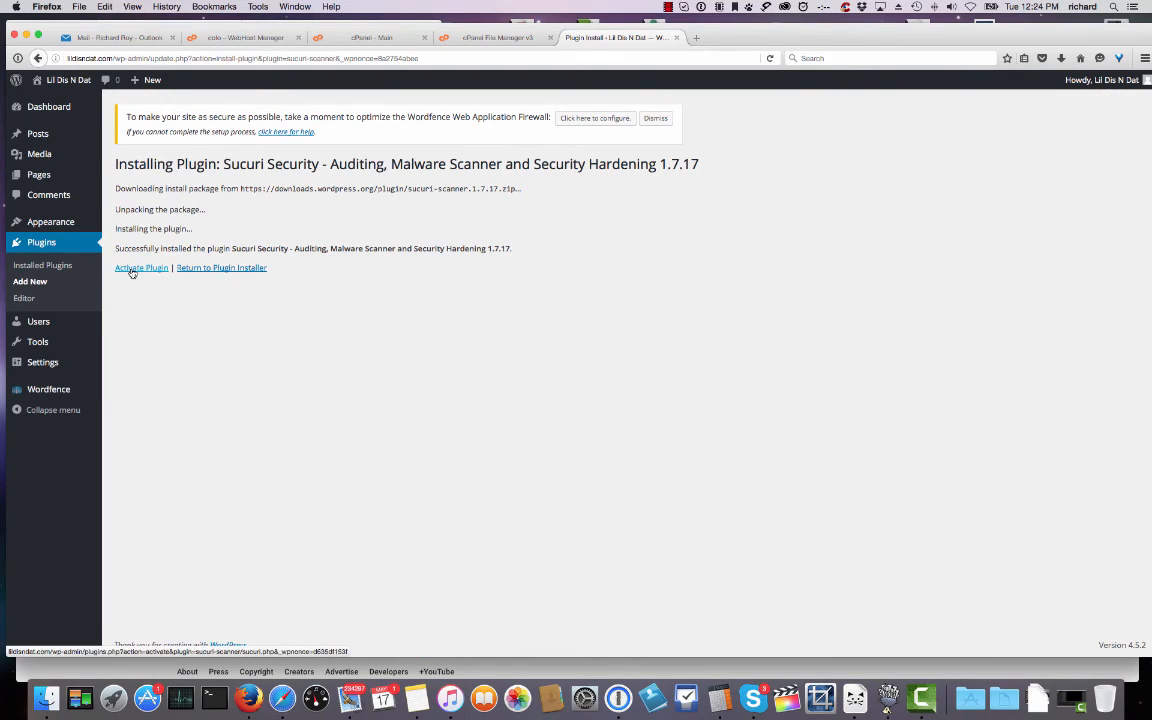
click(136, 268)
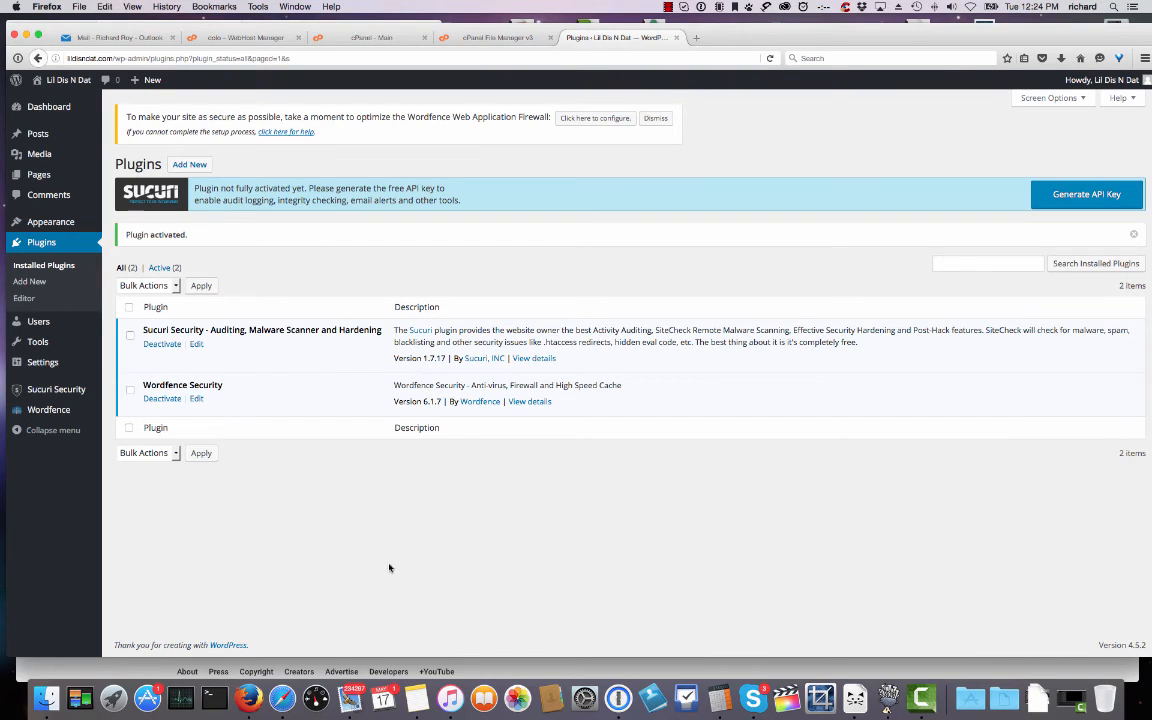
click(1086, 194)
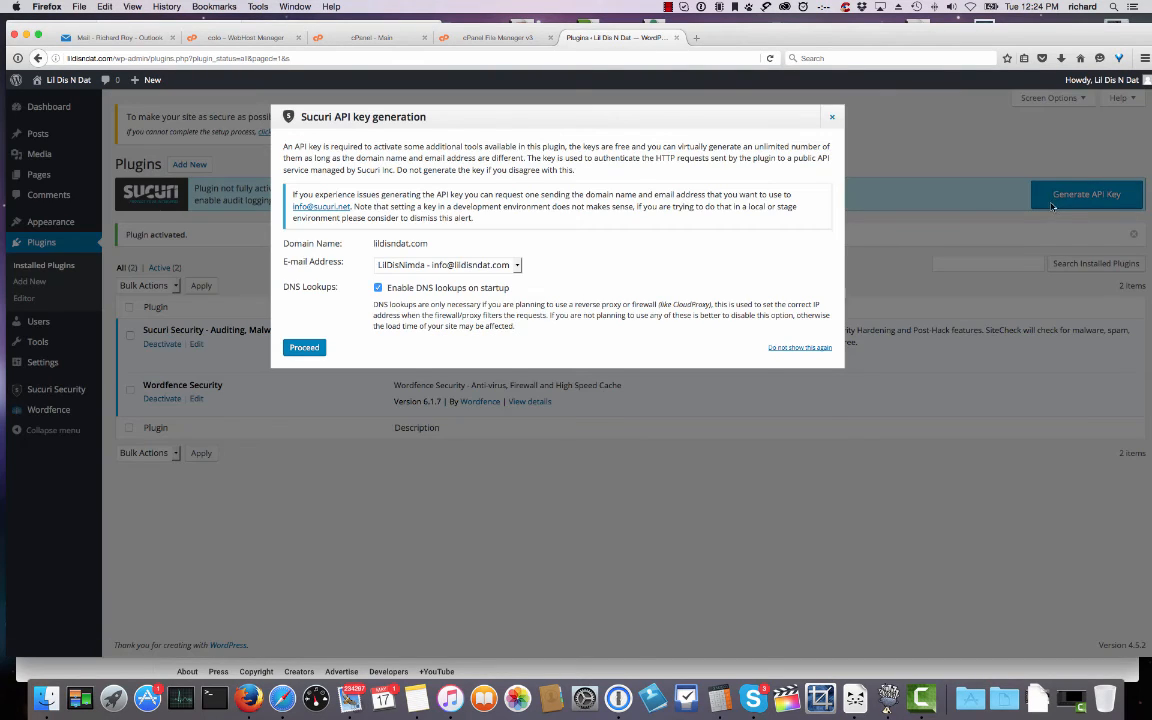
Step: Confirm Sucuri API key generation, then copy the generated key from Sucuri Settings
click(310, 347)
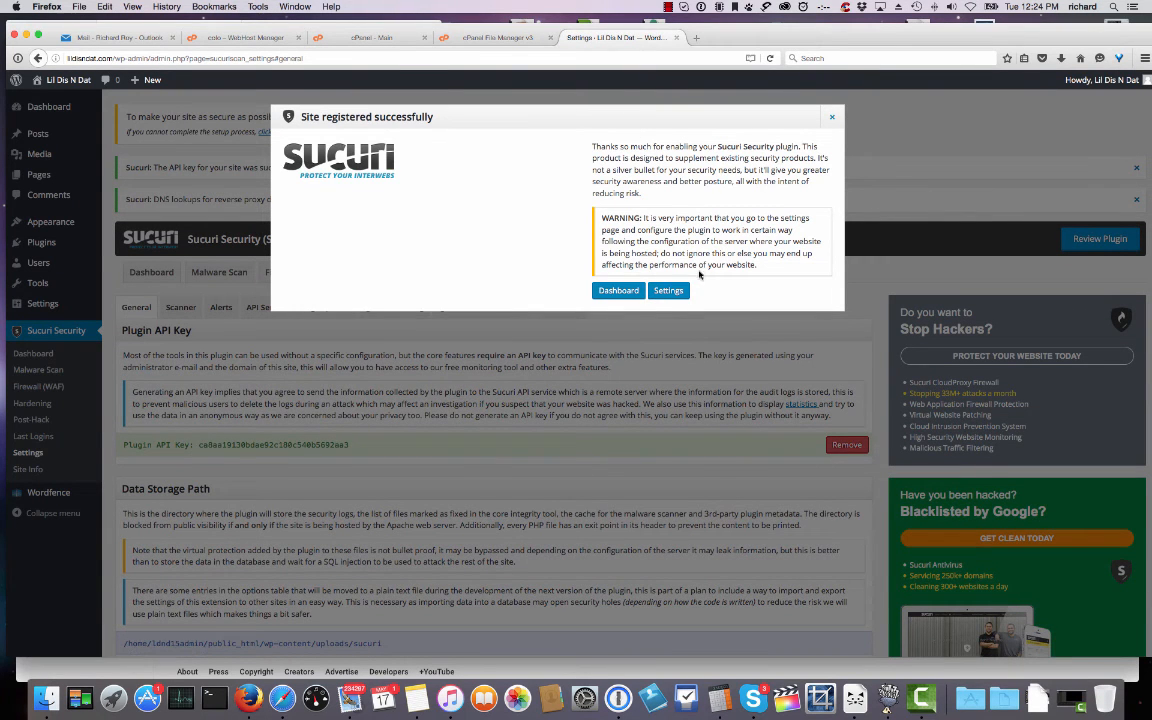
click(835, 119)
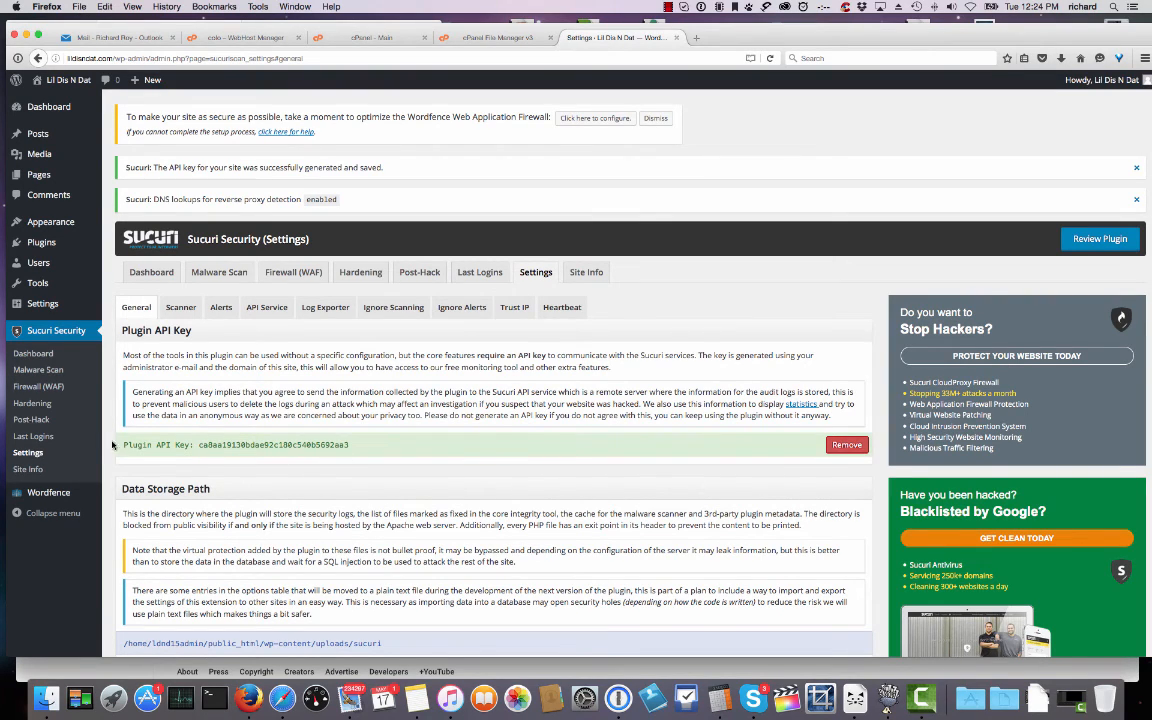
drag(124, 444, 353, 453)
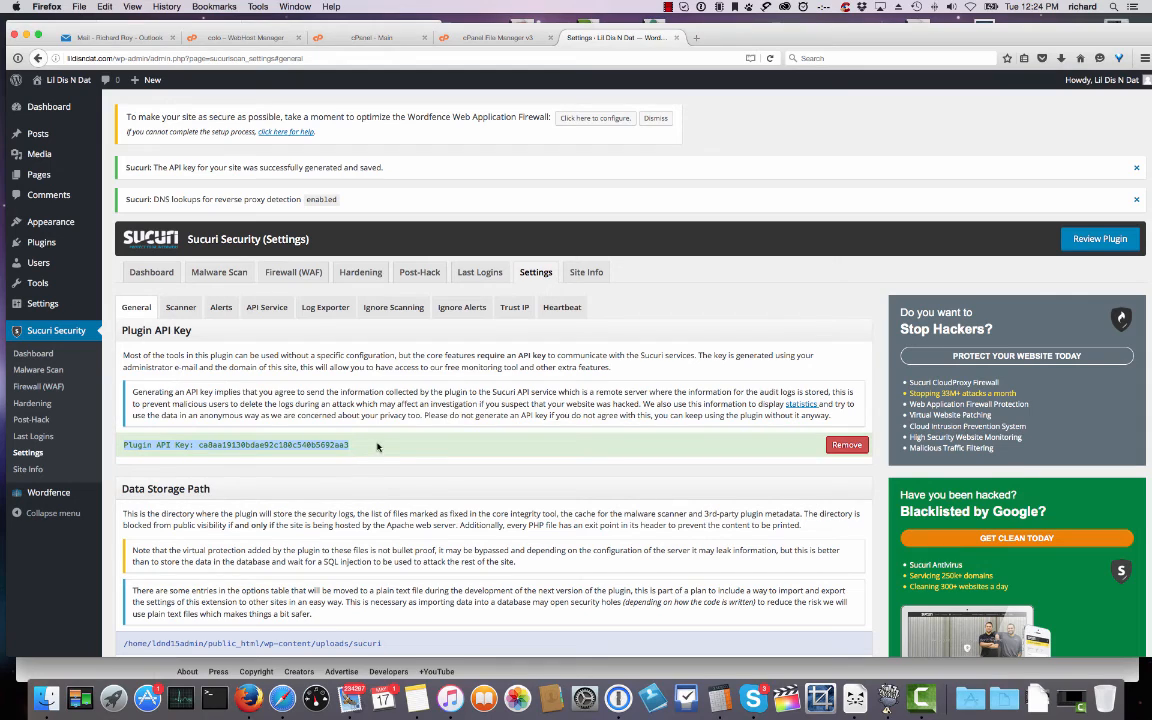
key(super+c)
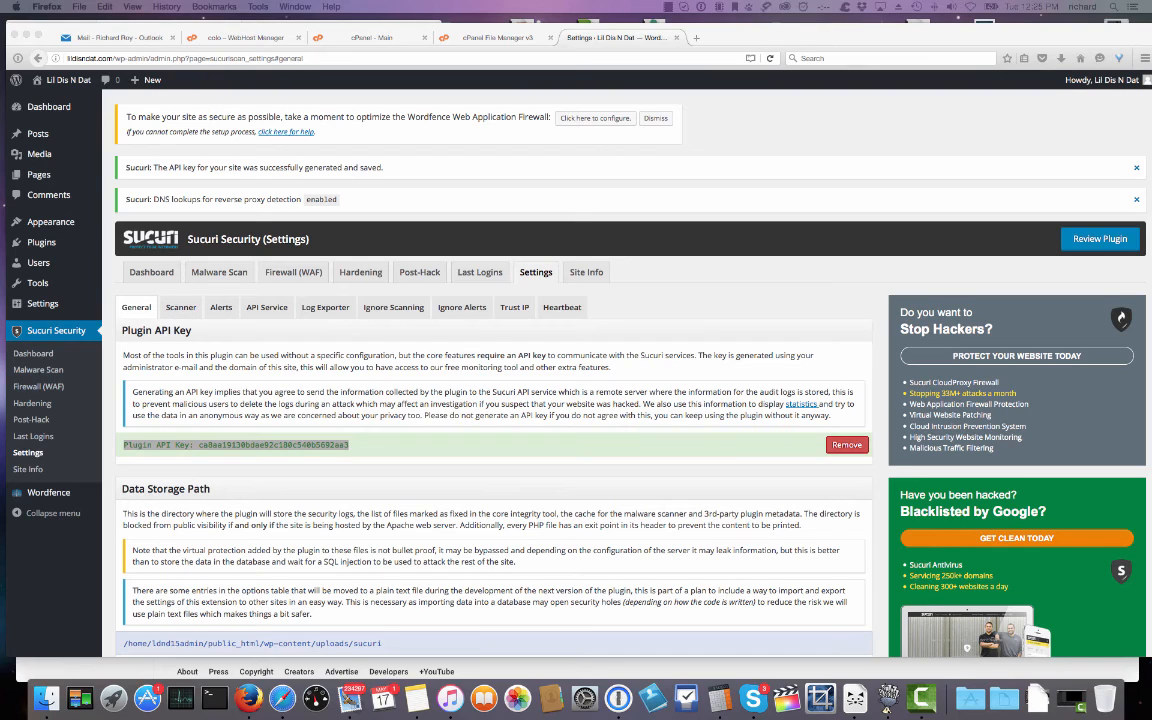
triple_click(412, 442)
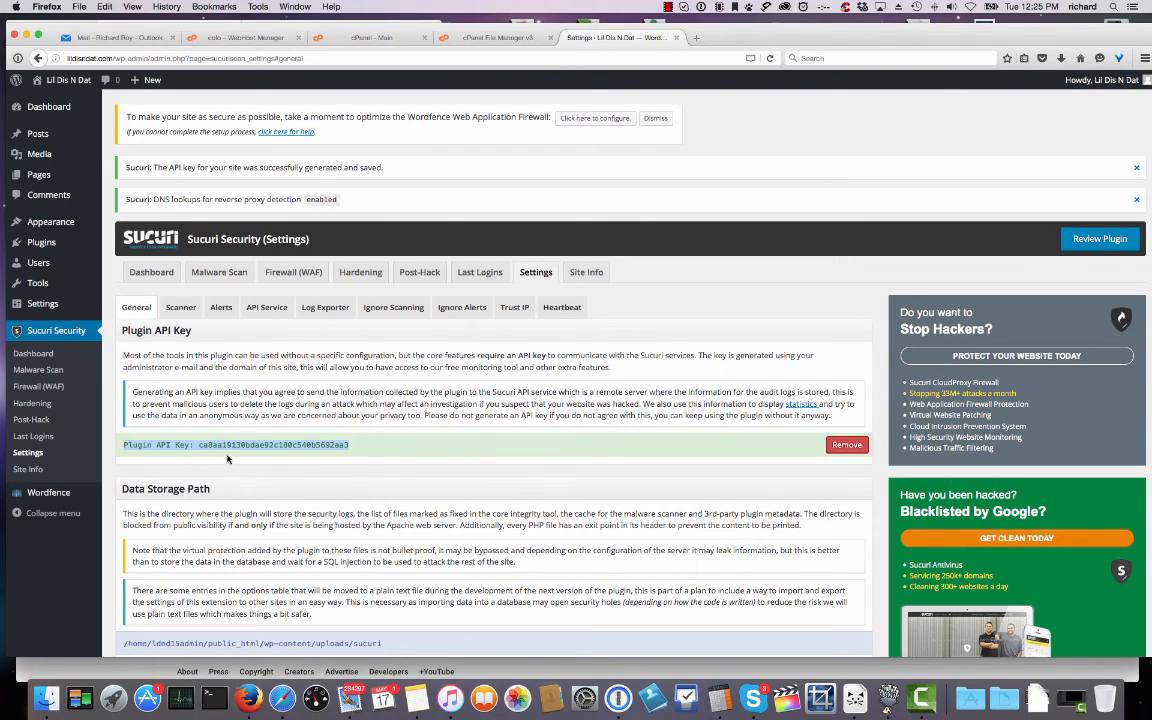
scroll(354, 370, down, 15)
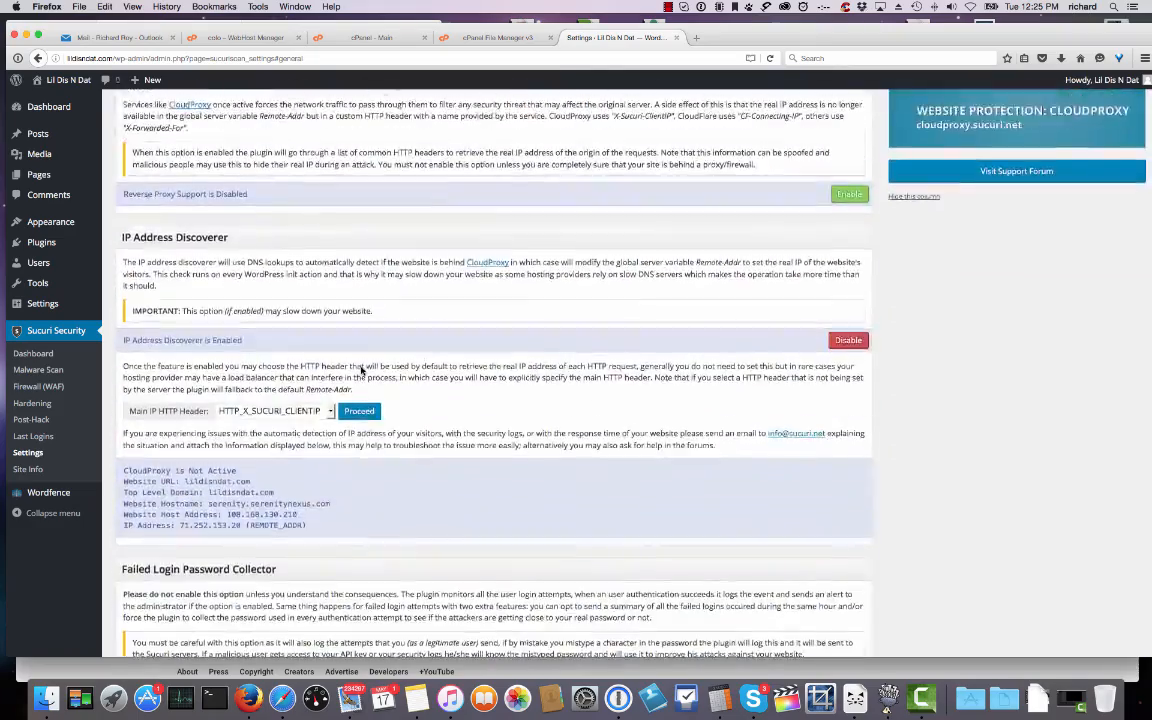
scroll(259, 440, up, 20)
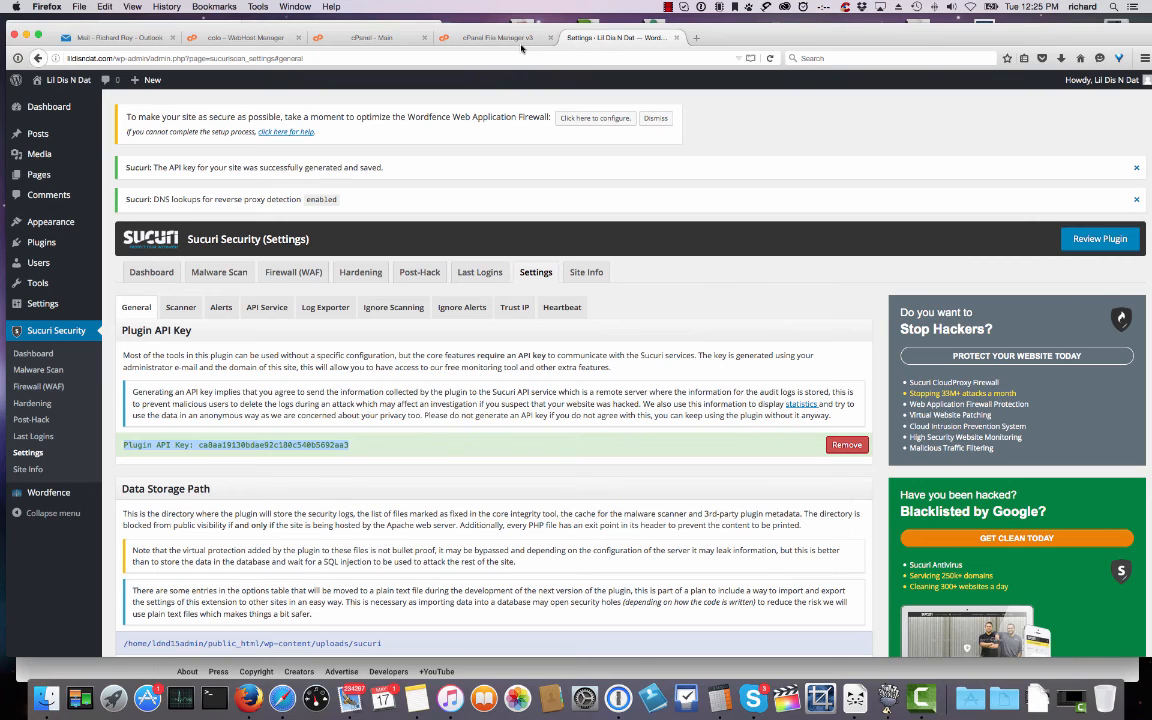
click(466, 42)
Step: Return to the main cPanel page and open Optimize Website under Software
click(381, 44)
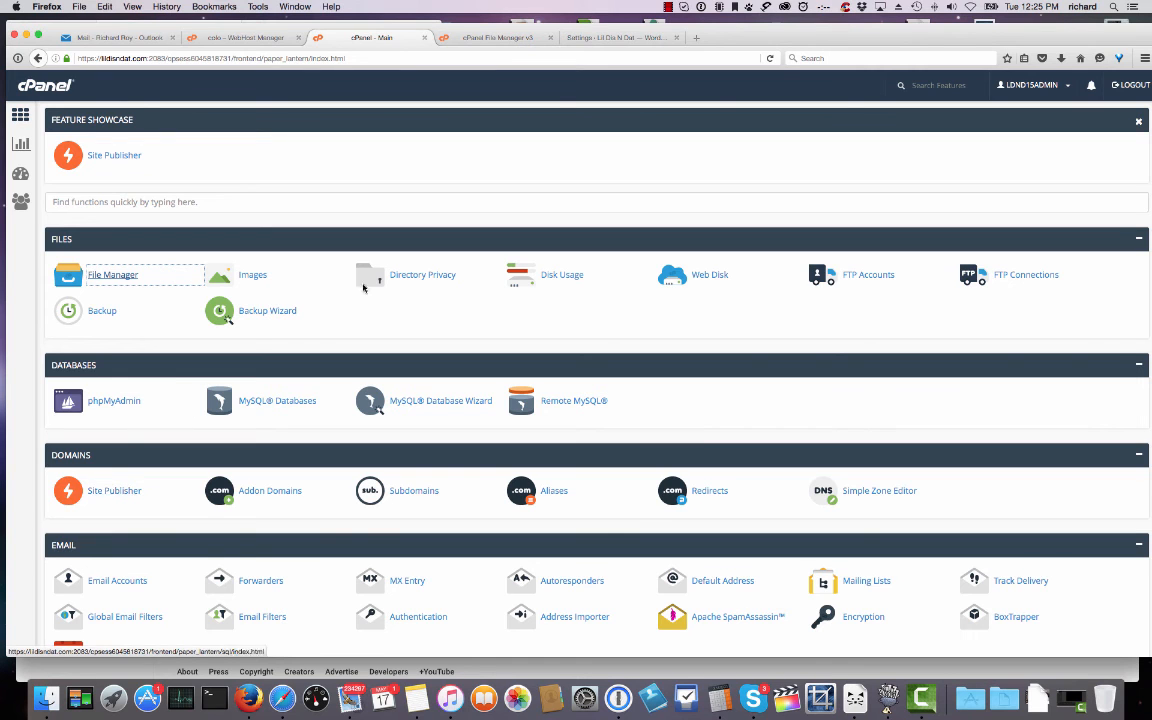
scroll(432, 291, down, 1)
scroll(433, 291, down, 6)
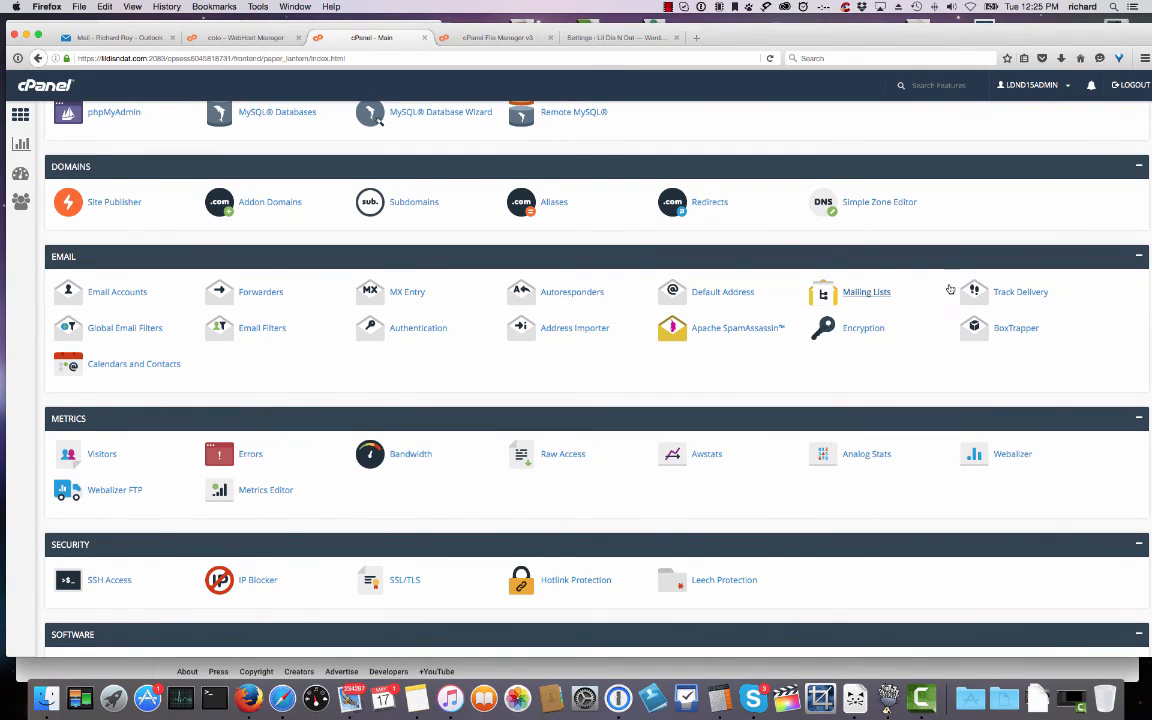
scroll(183, 327, down, 2)
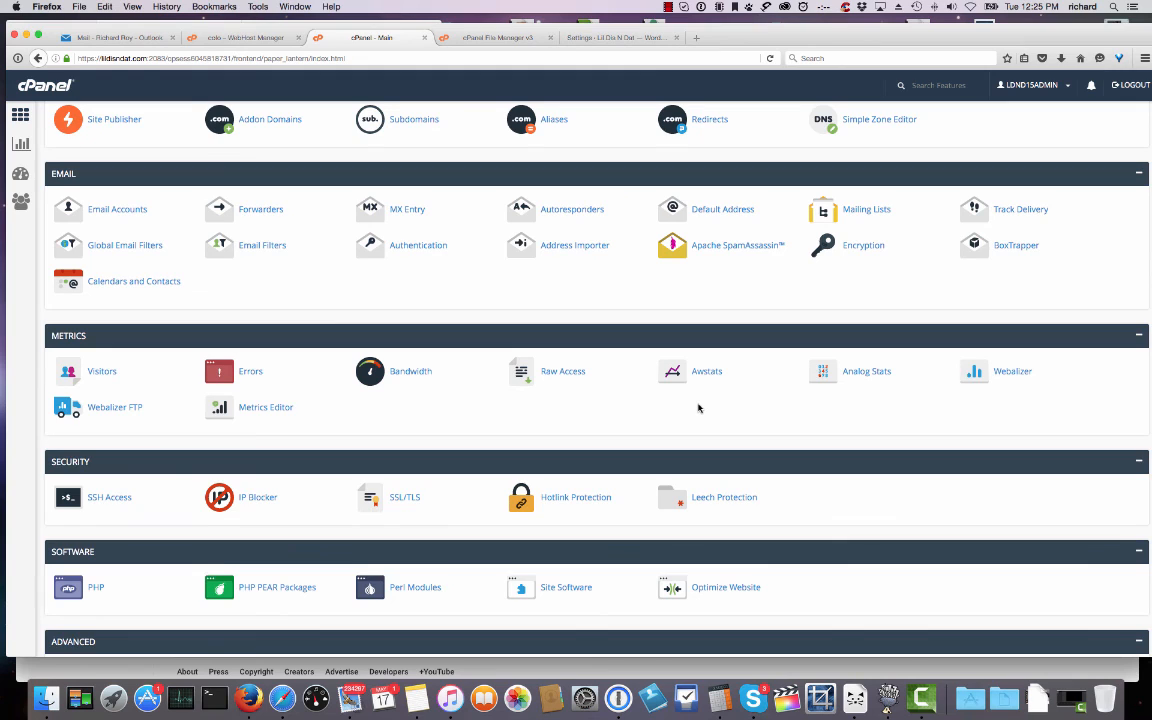
scroll(698, 407, down, 1)
click(730, 578)
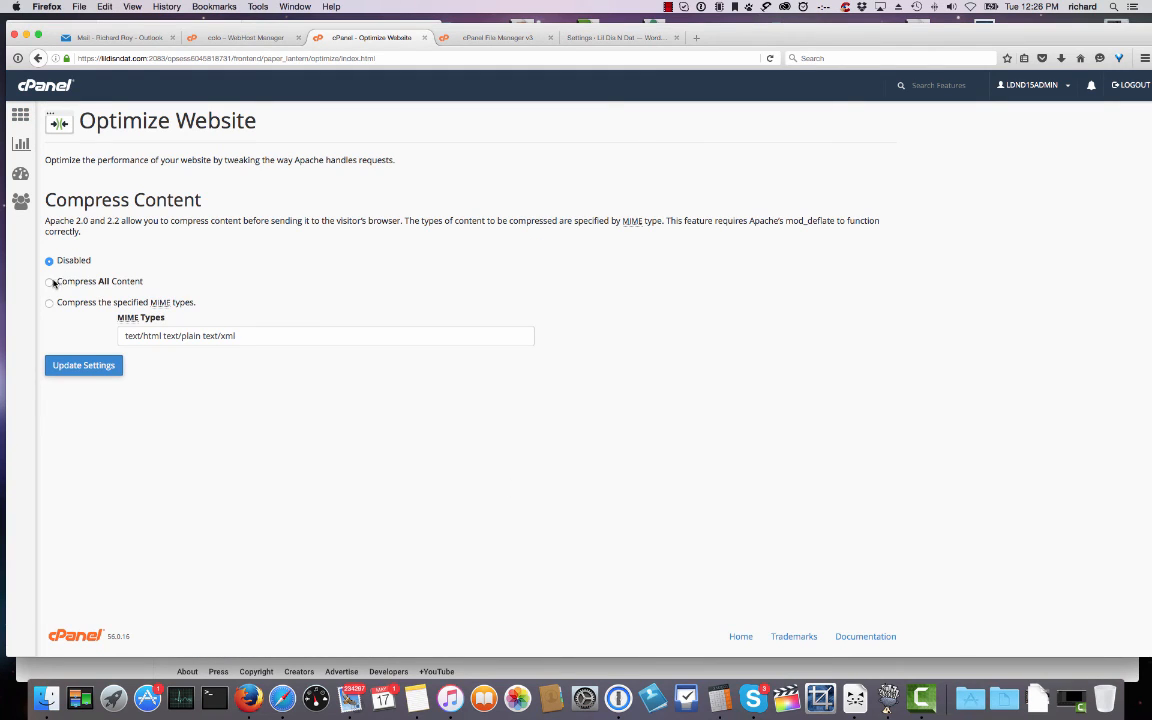
Step: Set compression to Compress All Content, save it, and return to the cPanel main page
click(49, 282)
click(83, 365)
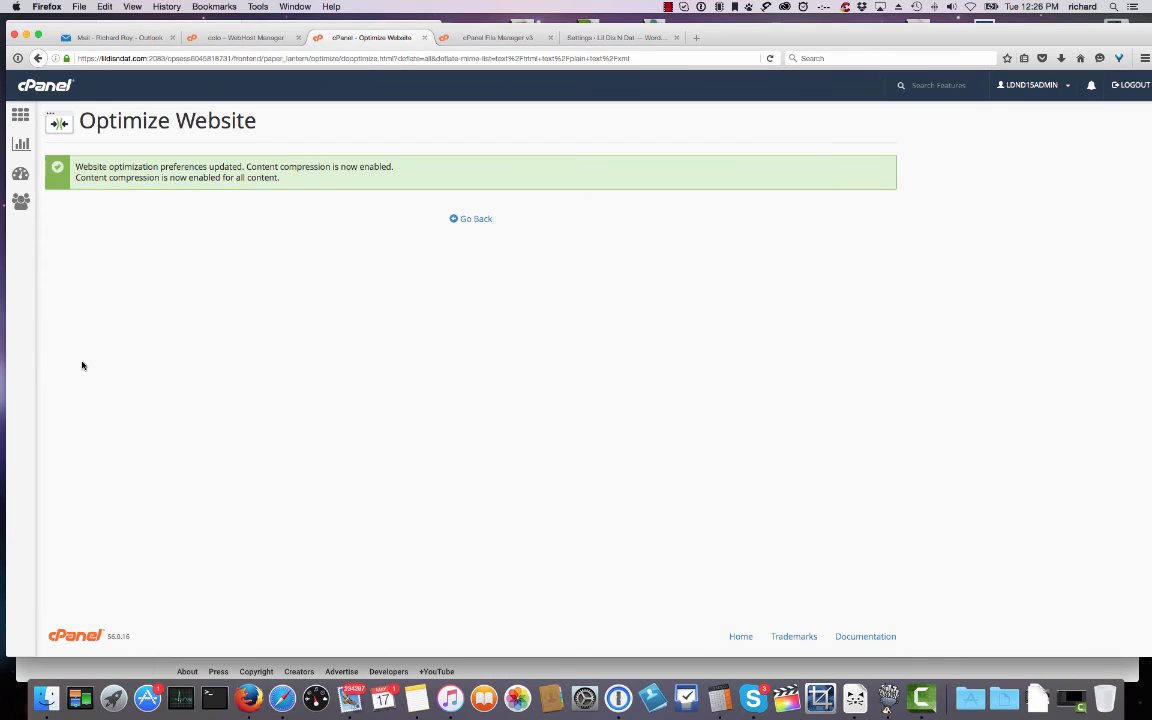
click(477, 219)
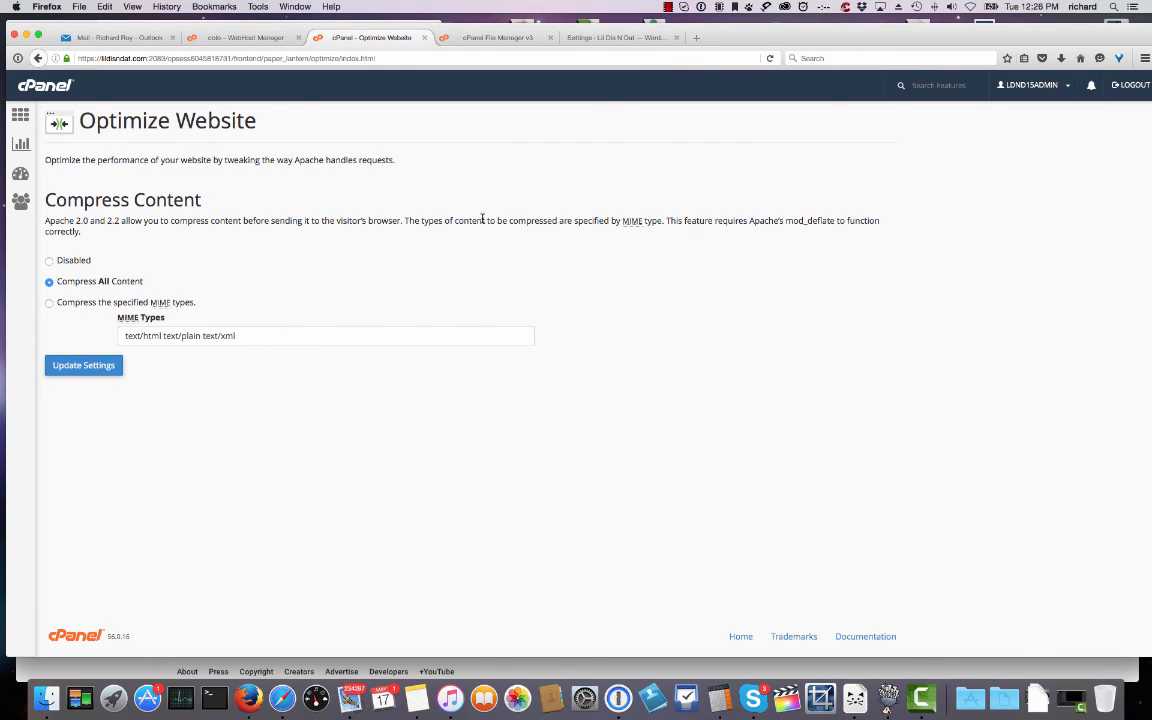
click(37, 59)
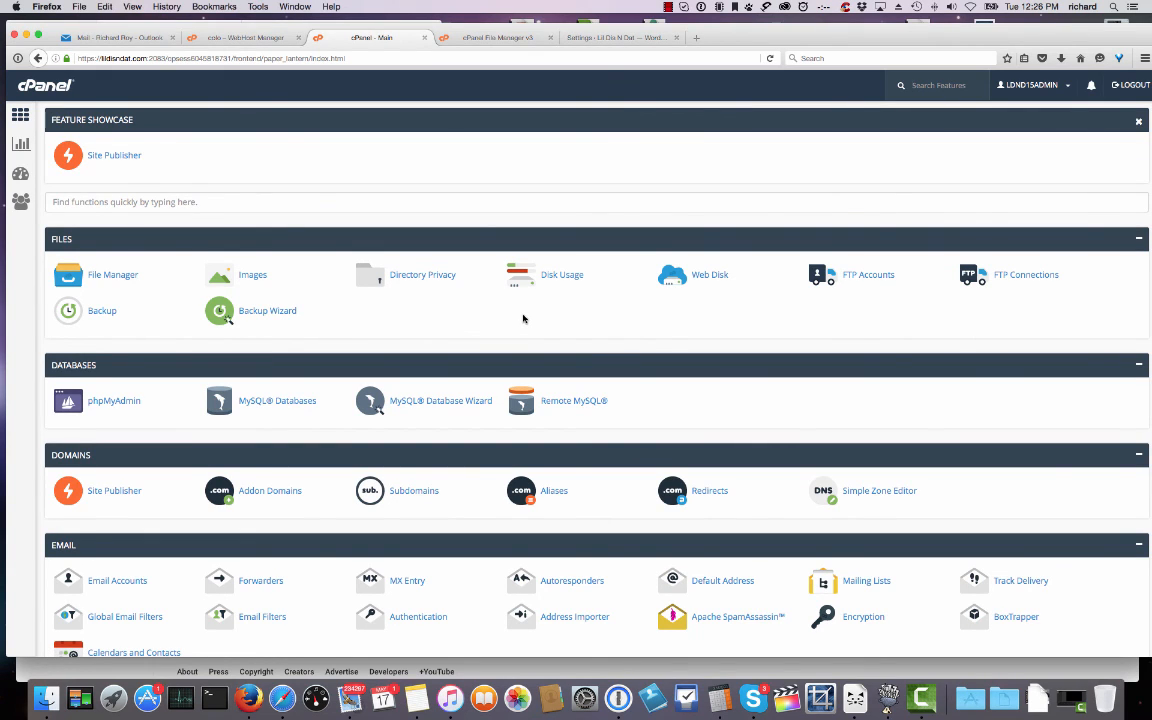
Step: Open the Indexes manager from the Advanced section of cPanel
scroll(522, 318, down, 3)
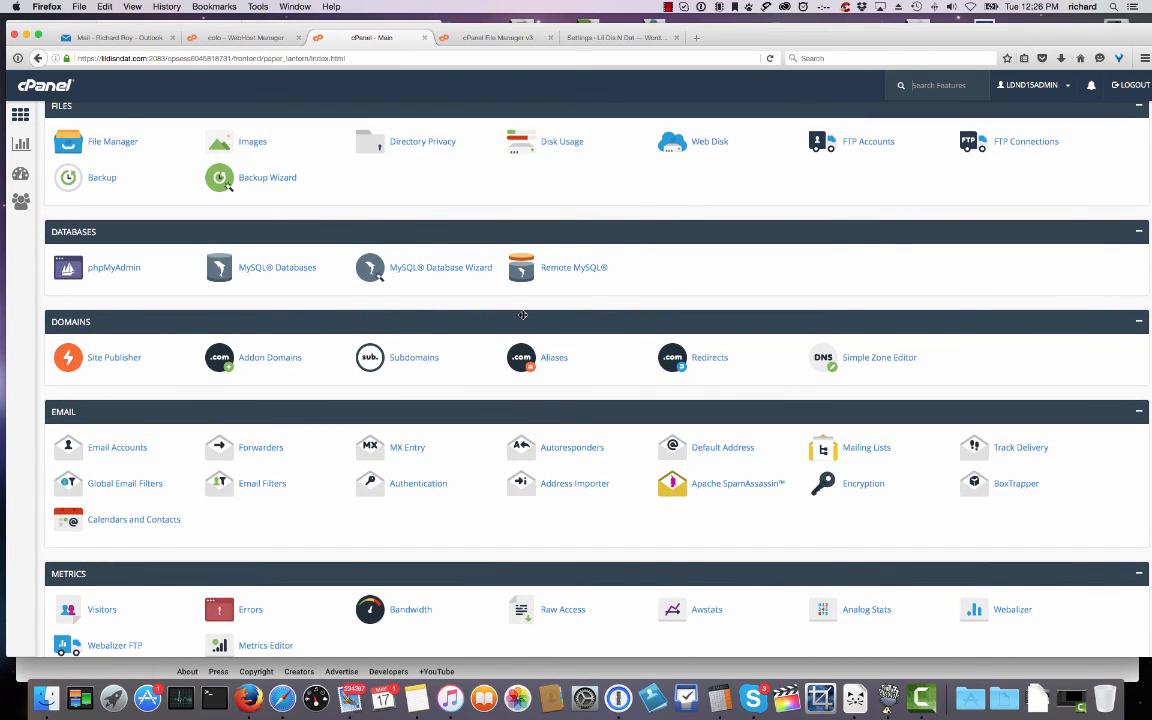
scroll(523, 315, down, 2)
scroll(524, 319, down, 4)
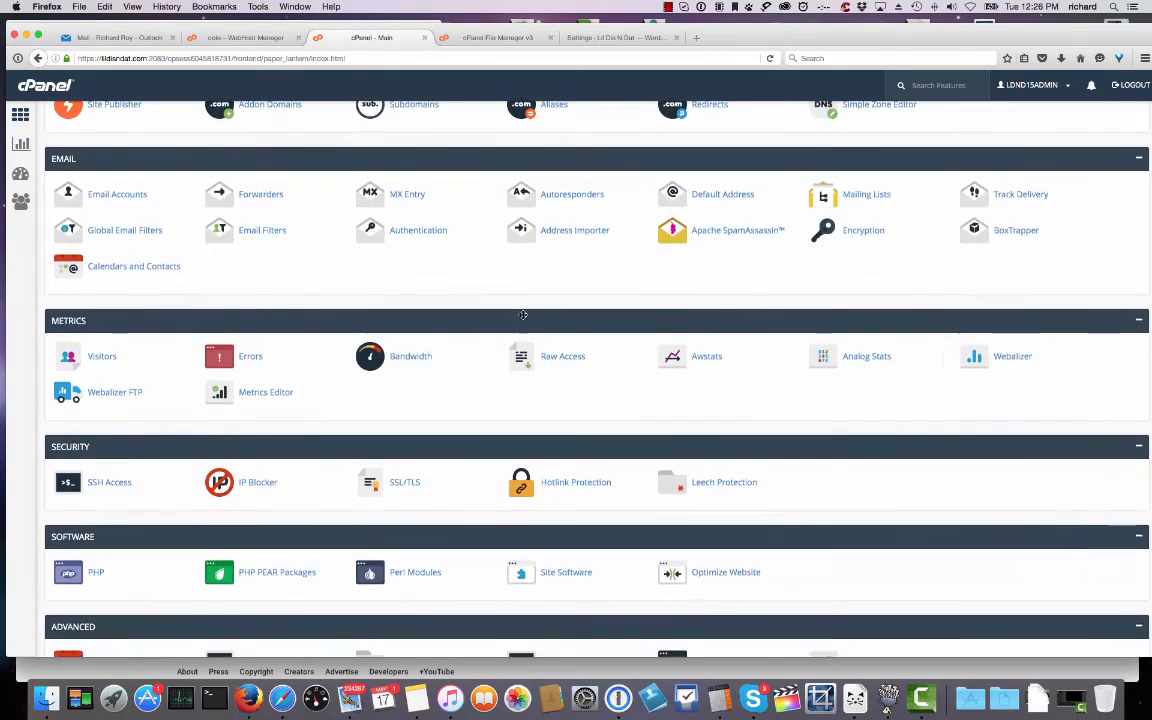
scroll(522, 318, down, 4)
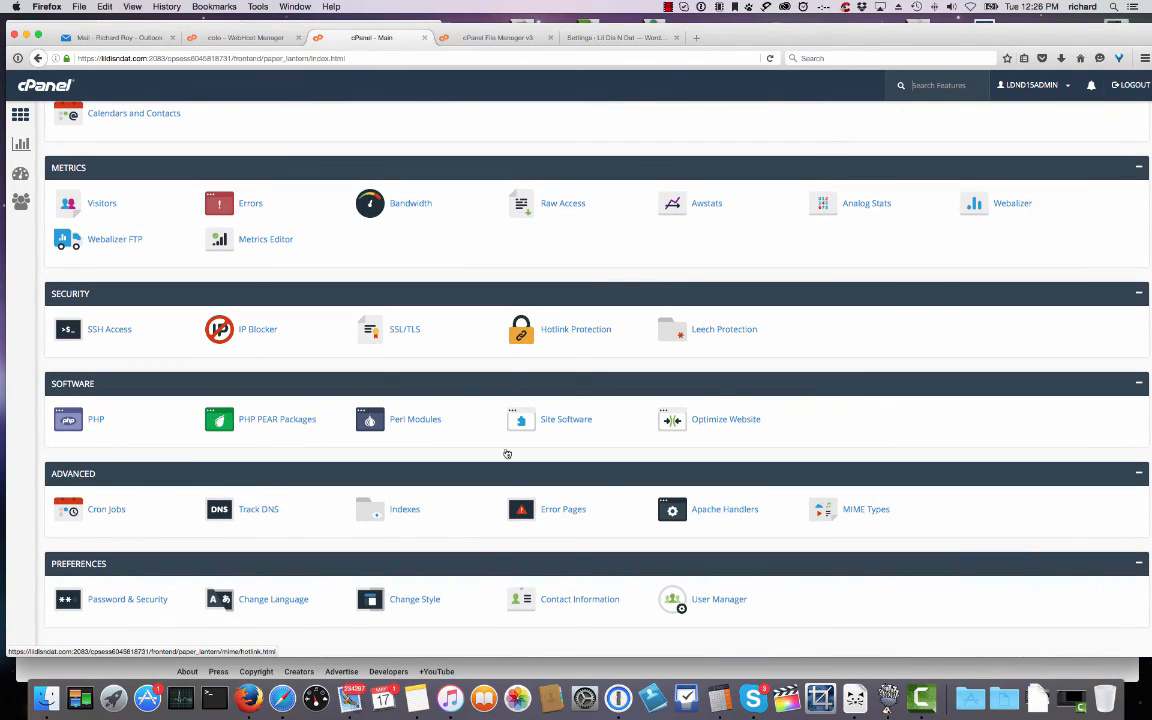
click(406, 510)
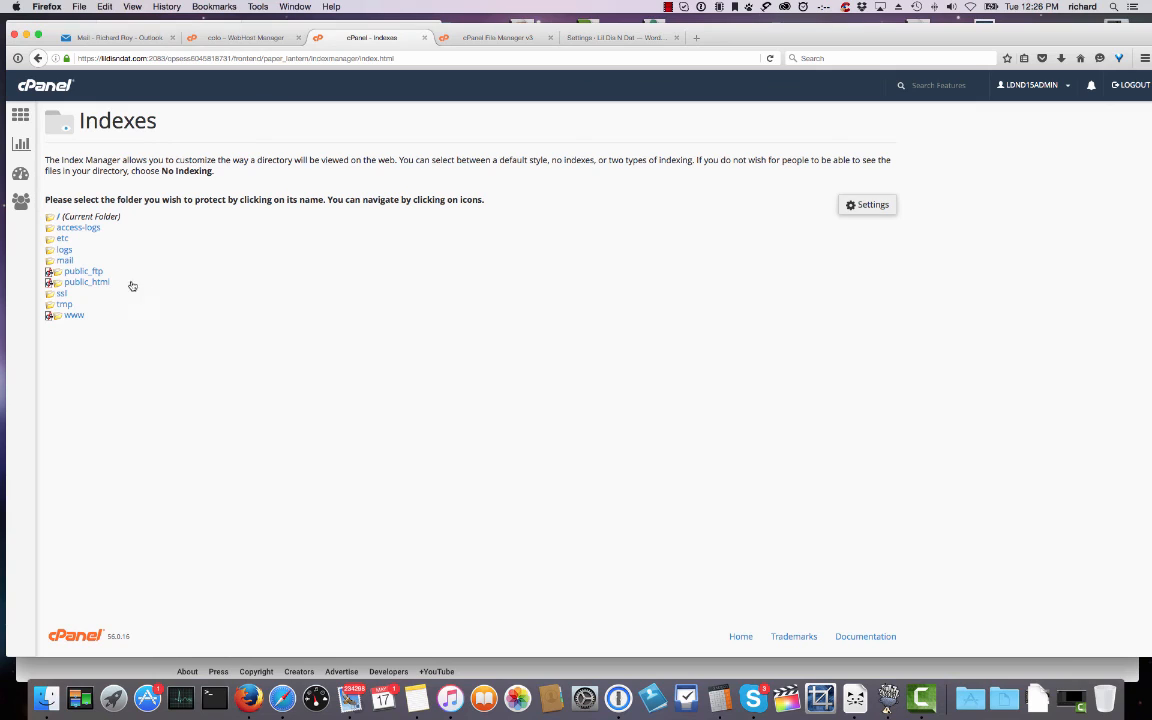
Step: Open public_html in Indexes, review the No Indexing note, then go back a page
click(60, 286)
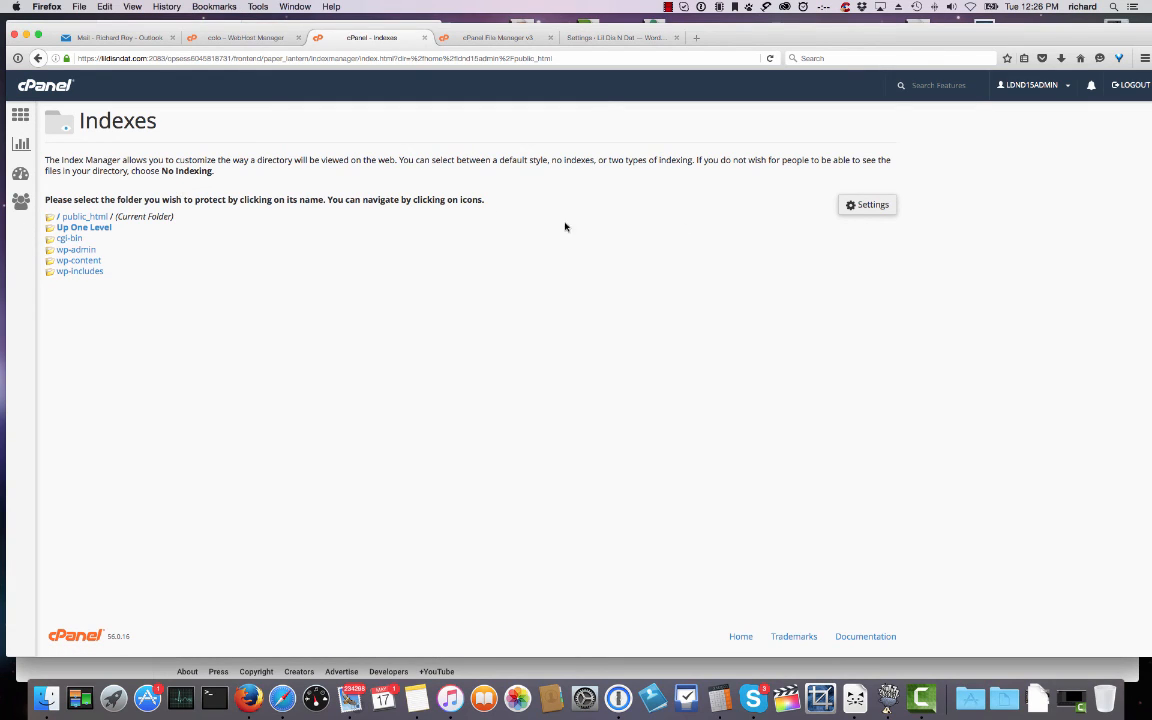
drag(161, 171, 215, 172)
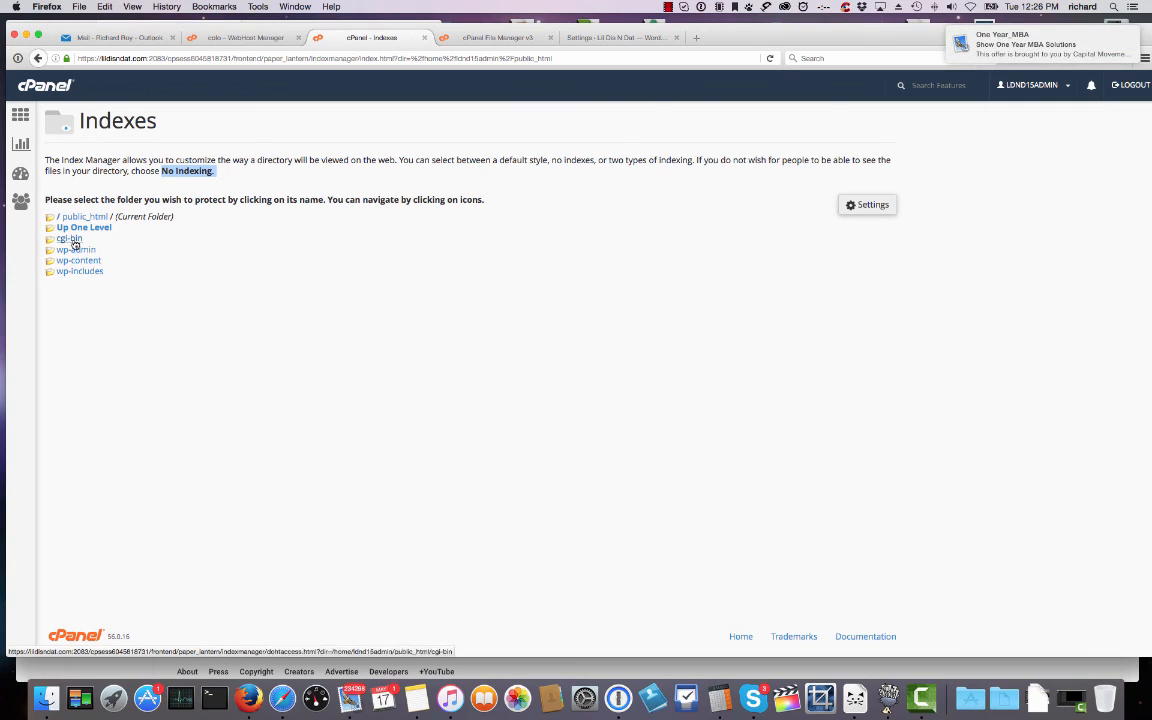
click(172, 174)
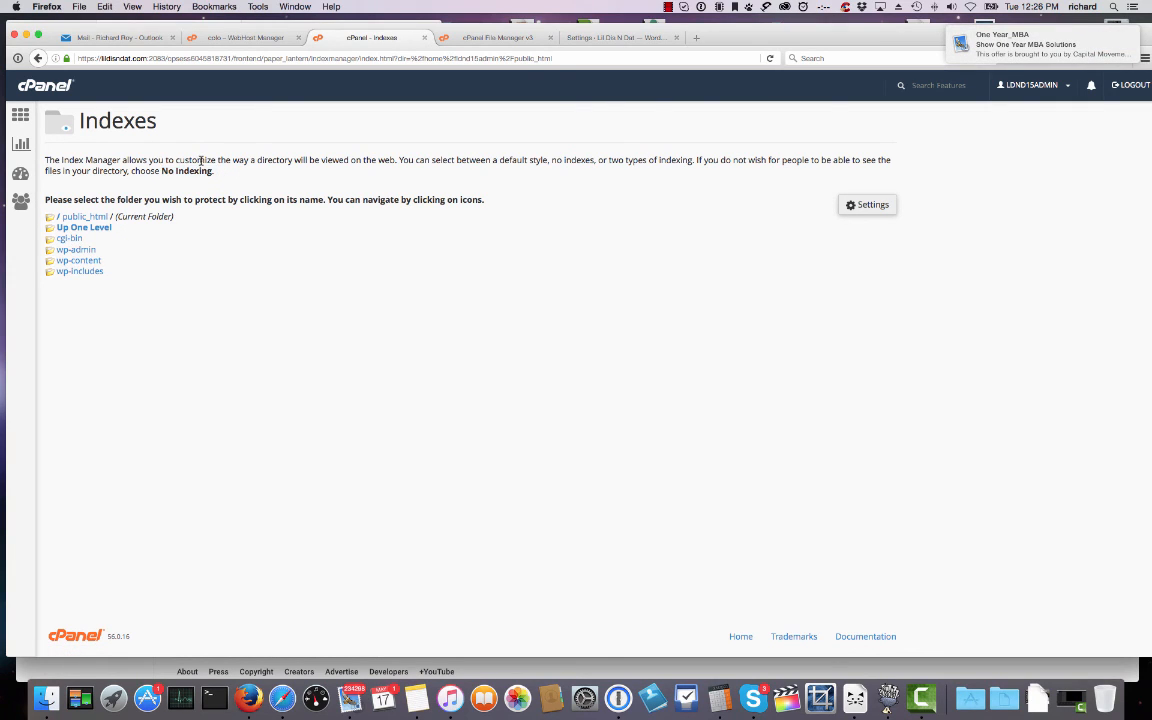
click(35, 58)
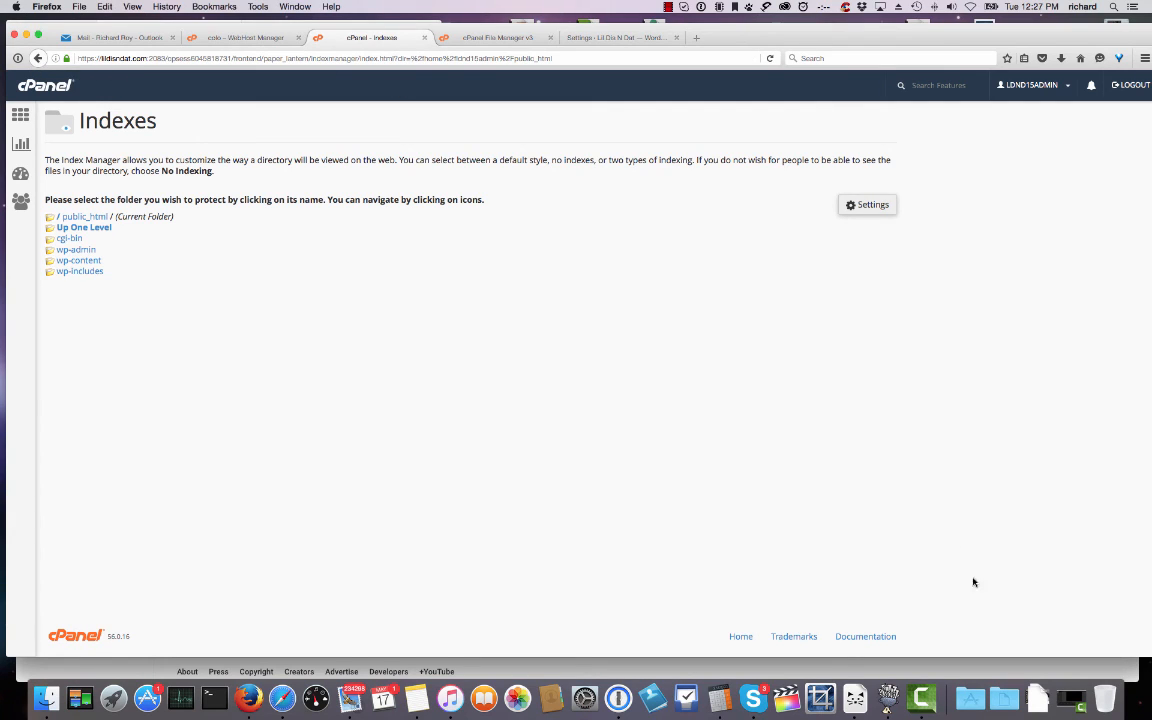
click(923, 700)
click(668, 7)
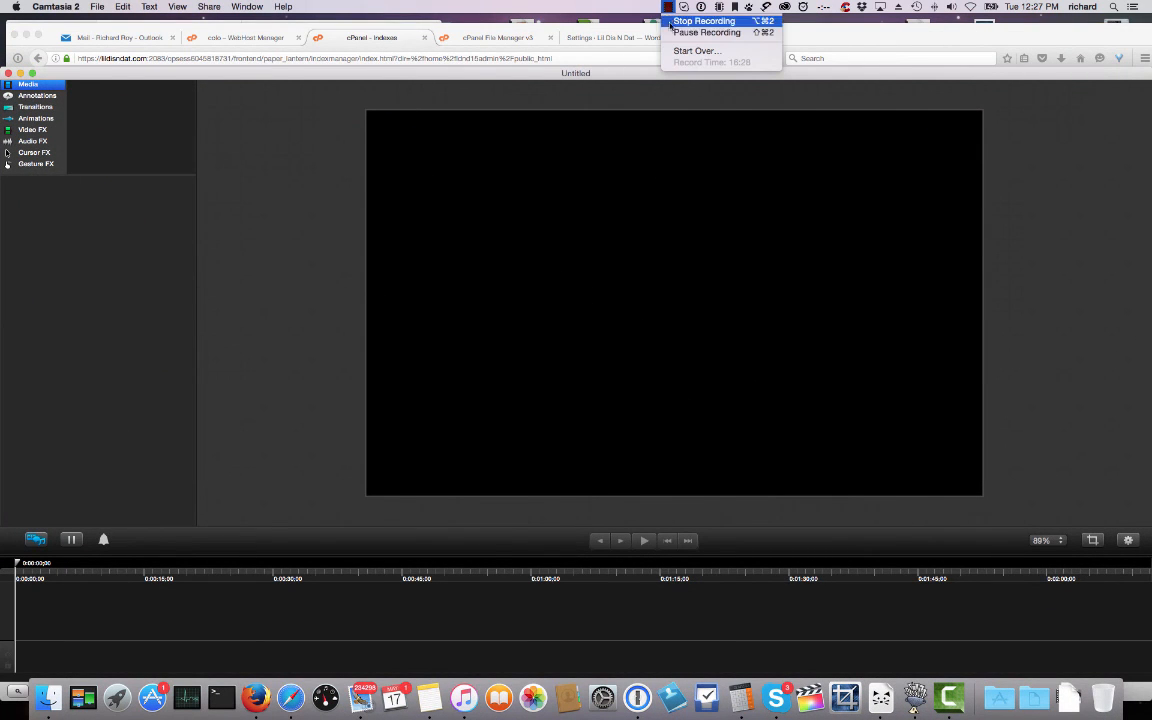